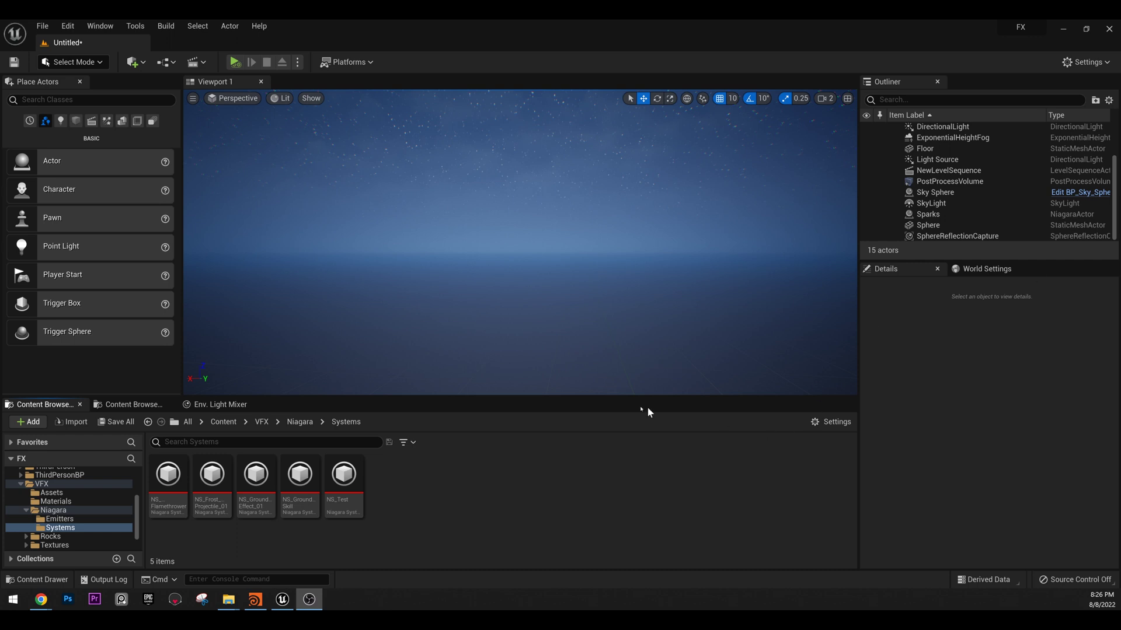
Step: Create a Niagara system in the Systems folder from selected emitters, adding the Directional Burst template
right_click(446, 474)
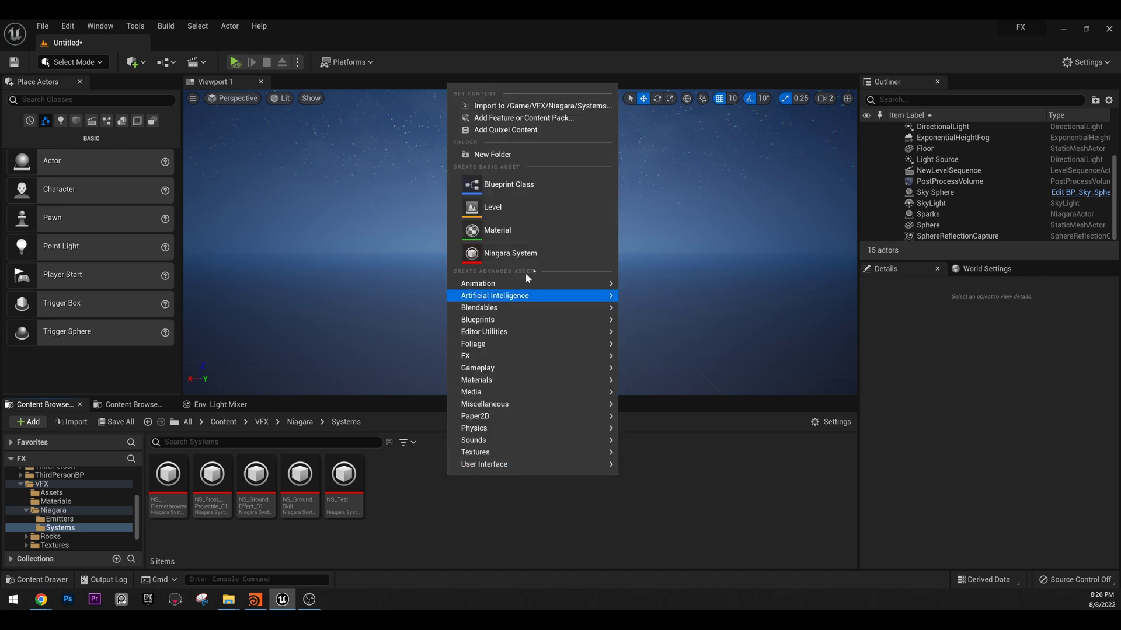
left_click(547, 253)
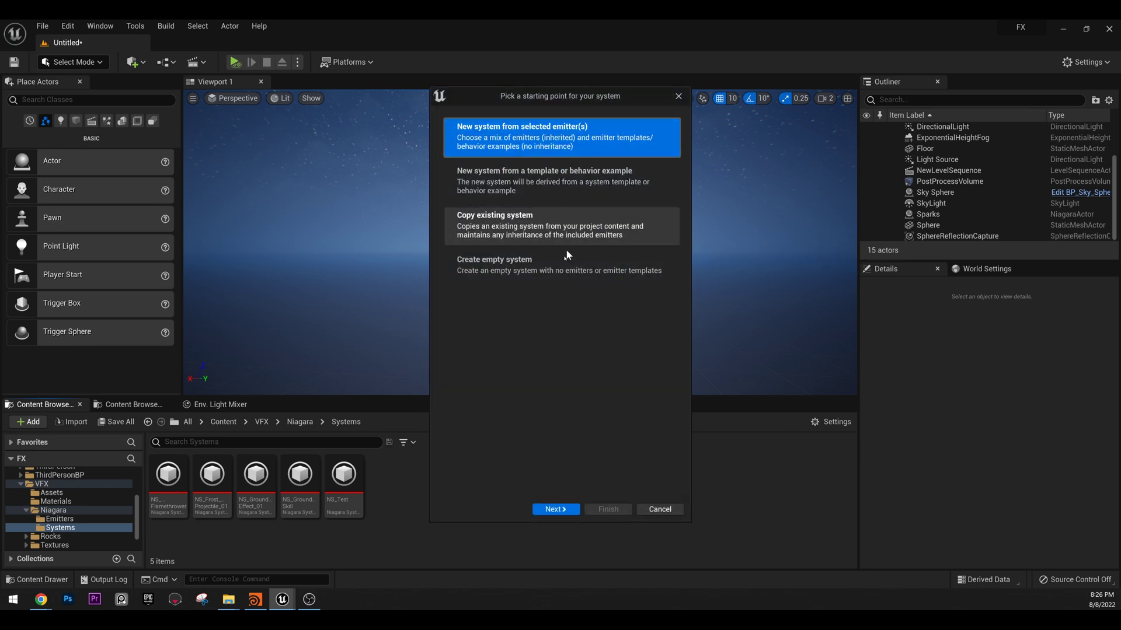
left_click(556, 509)
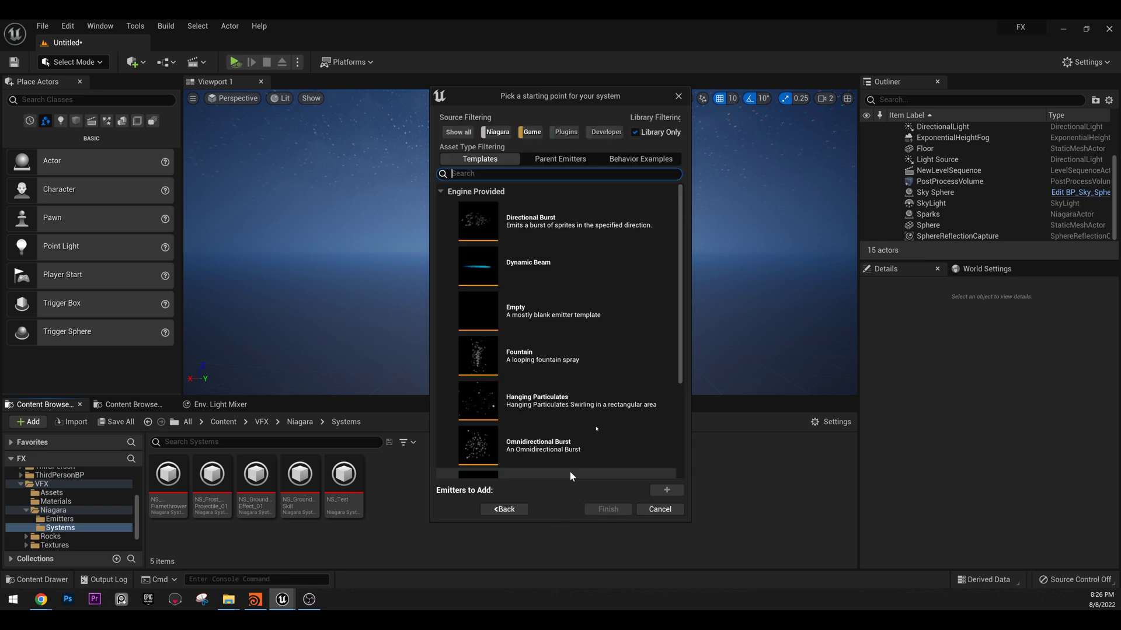
left_click(567, 221)
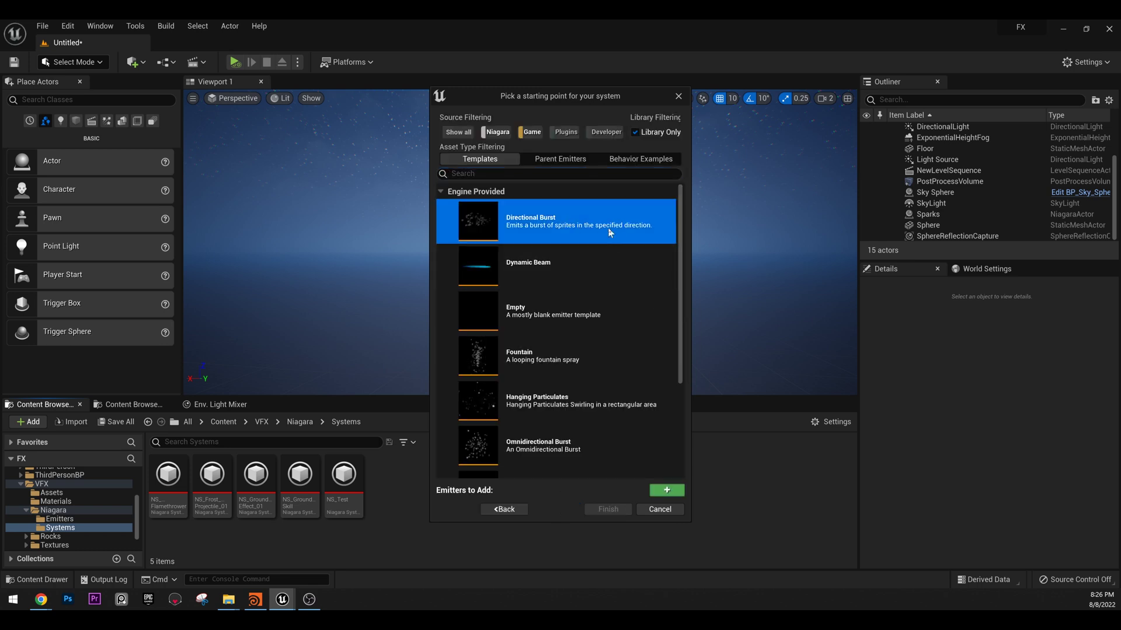
scroll(618, 249, "down", 3)
scroll(595, 415, "up", 3)
left_click(666, 492)
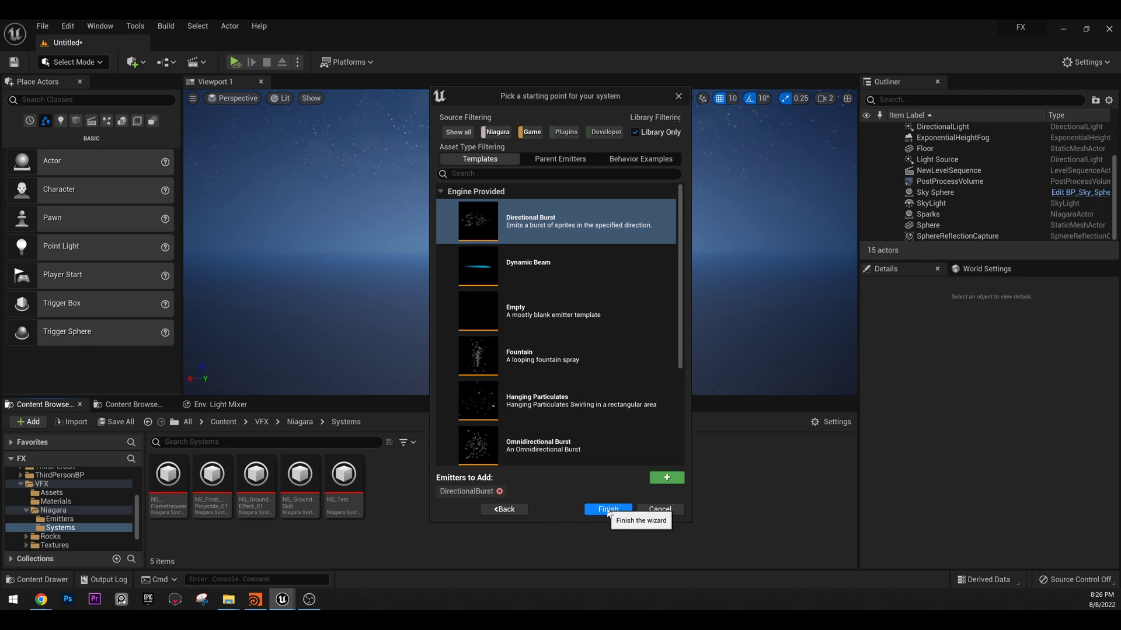
left_click(607, 509)
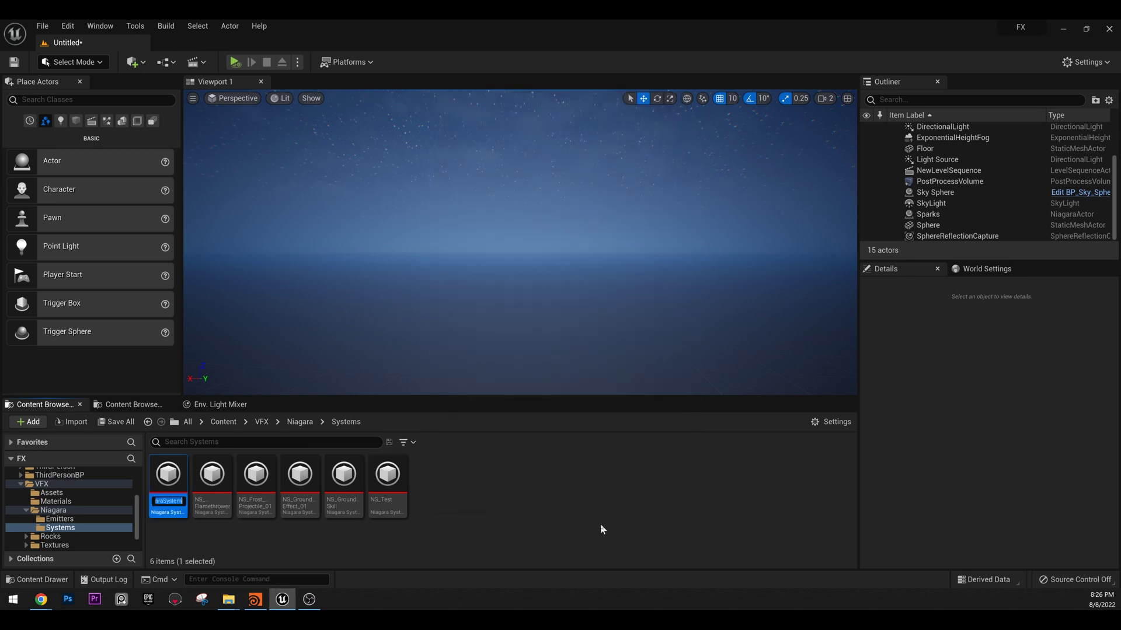
Step: Name the new Niagara system NS_Sparks_01 and open it in a maximized editor window
type("NS")
key("Return")
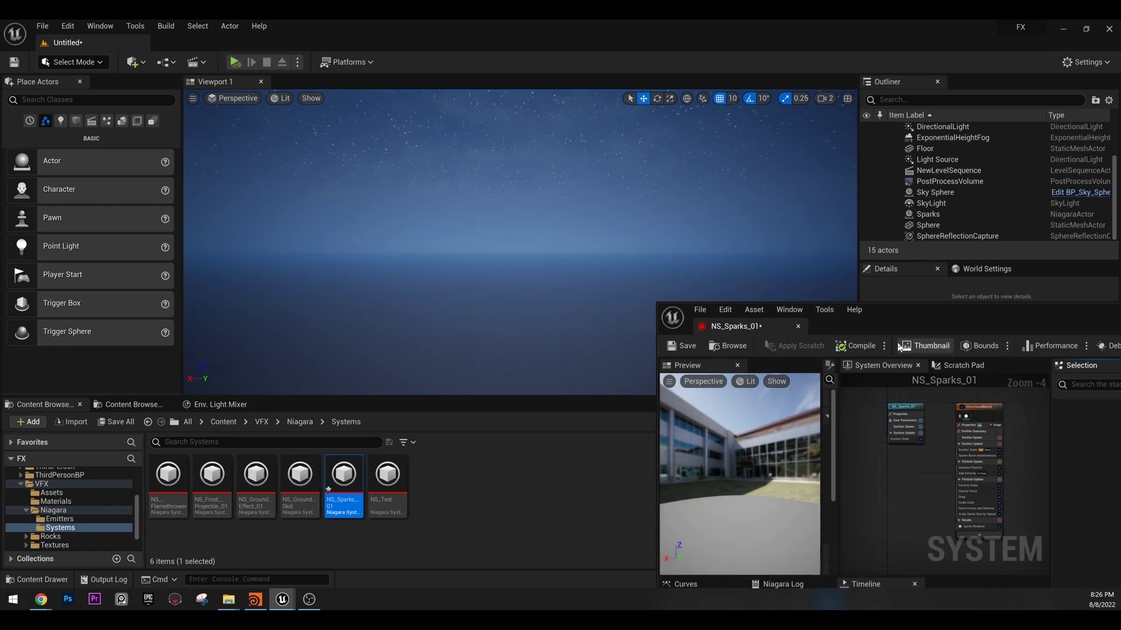
left_click_drag(916, 328, 534, 296)
double_click(534, 296)
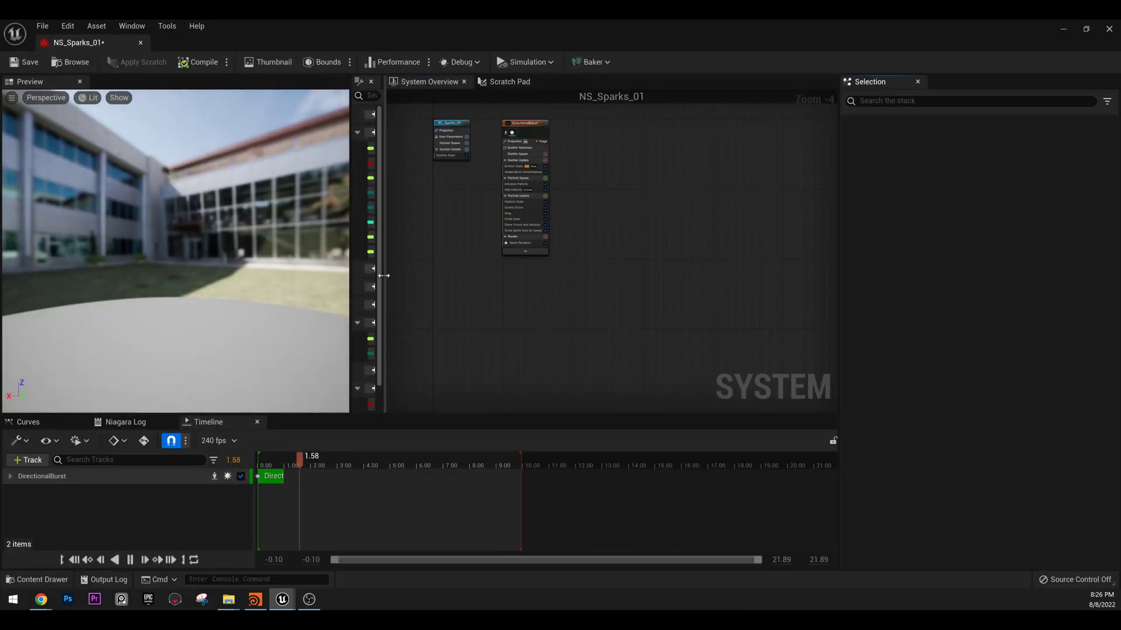
Step: Examine the DirectionalBurst emitter's Initialize Particle and Scale Color settings while scrubbing through the burst preview
mouse_move(294, 459)
left_mouse_down()
mouse_move(248, 462)
mouse_move(285, 461)
mouse_move(286, 471)
left_mouse_up()
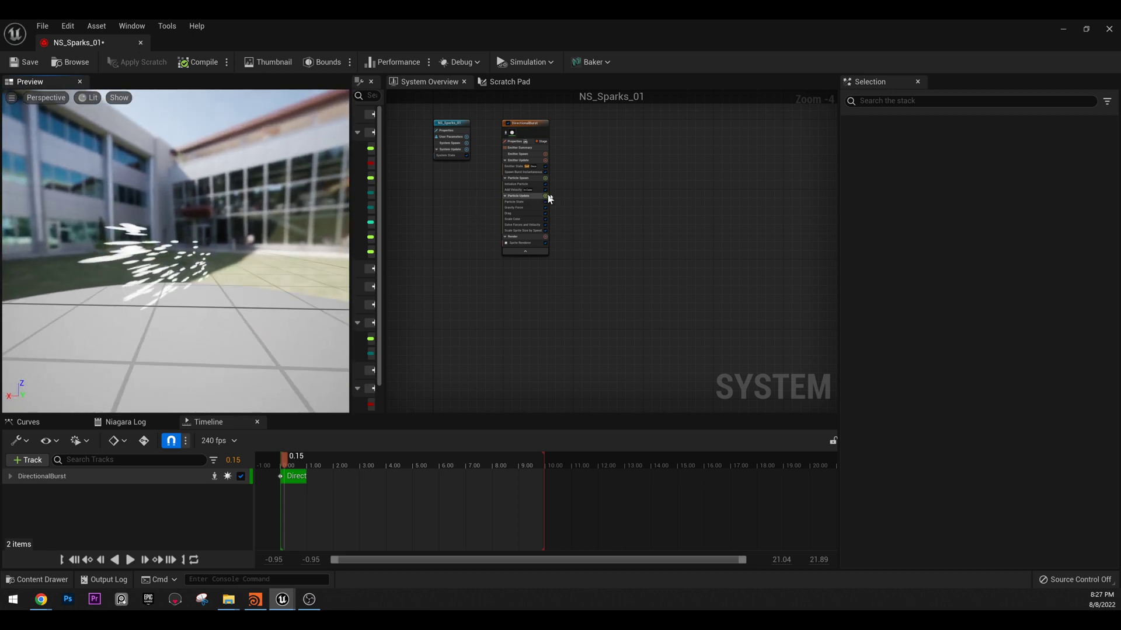
right_click_drag(566, 202, 619, 219)
scroll(639, 260, "up", 4)
right_click_drag(708, 270, 728, 303)
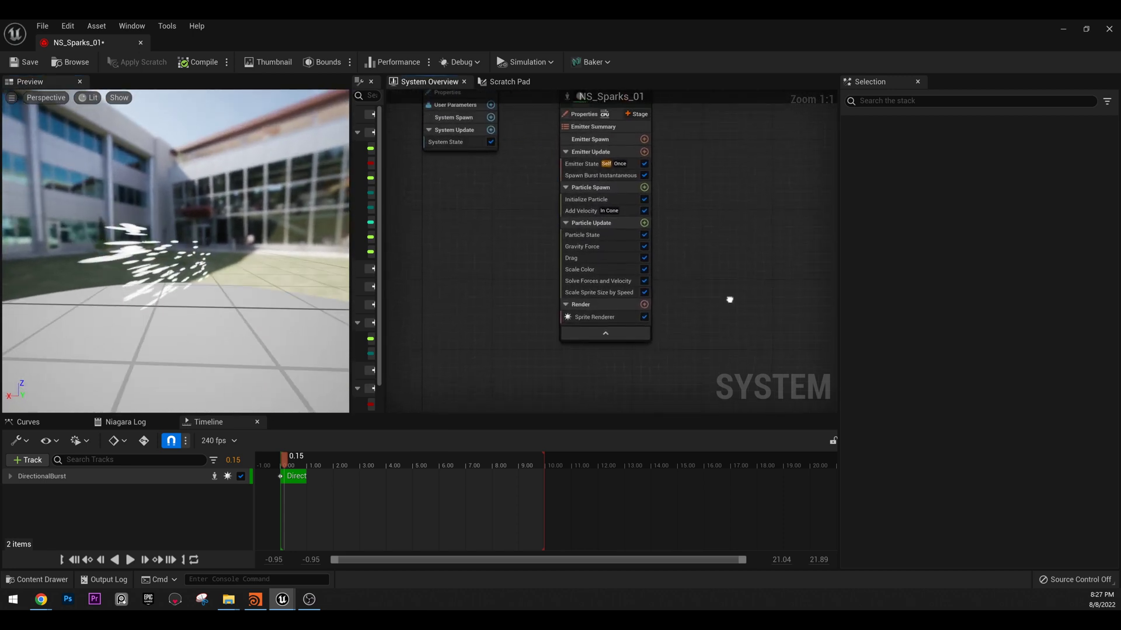
left_click(621, 272)
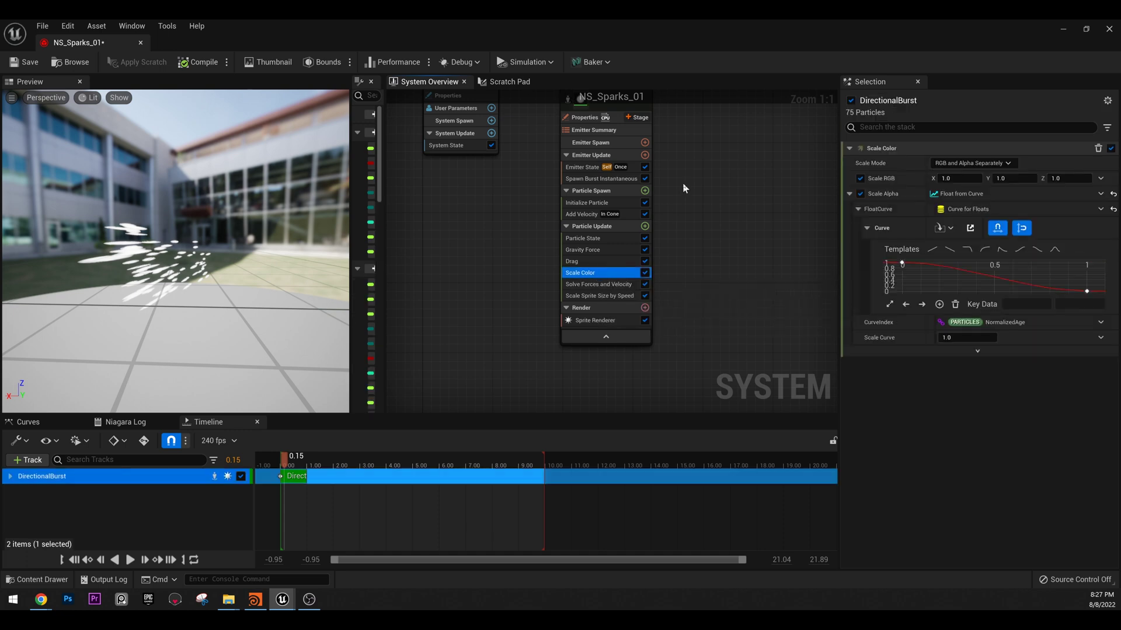
left_click(595, 233)
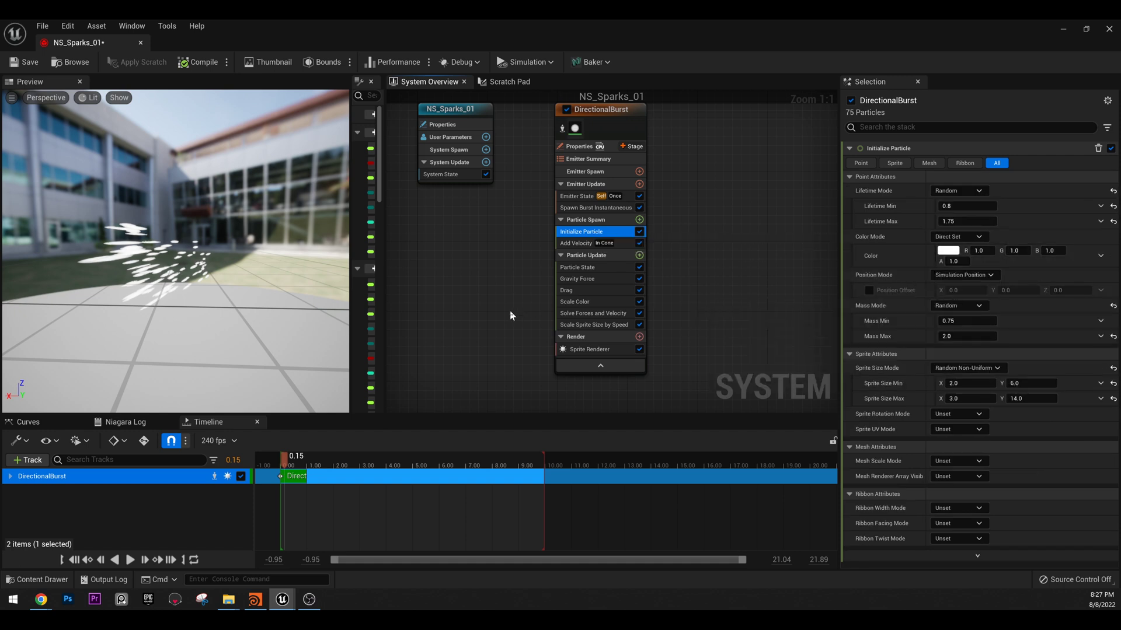
left_click(586, 302)
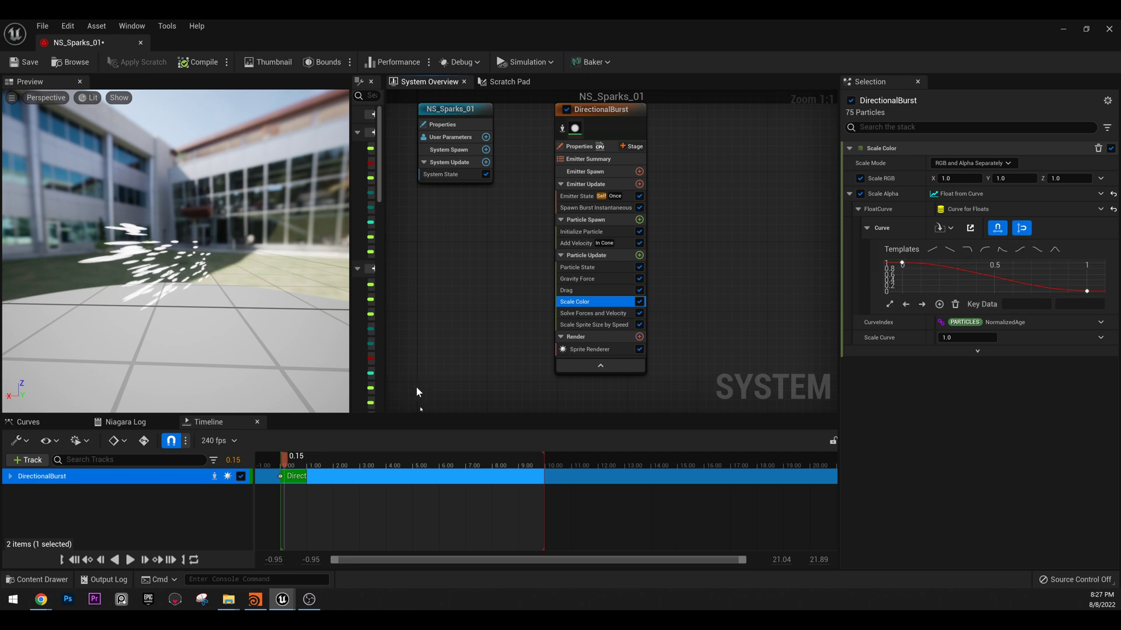
mouse_move(299, 462)
left_mouse_down()
mouse_move(308, 459)
mouse_move(279, 459)
mouse_move(375, 460)
mouse_move(287, 461)
left_mouse_up()
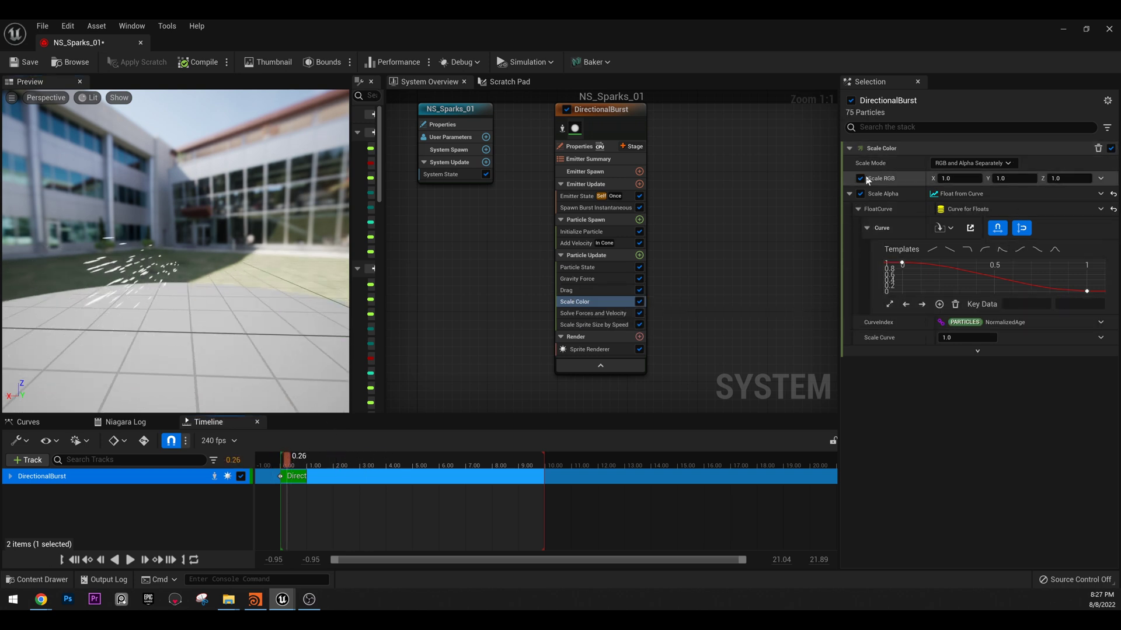
left_click(893, 179)
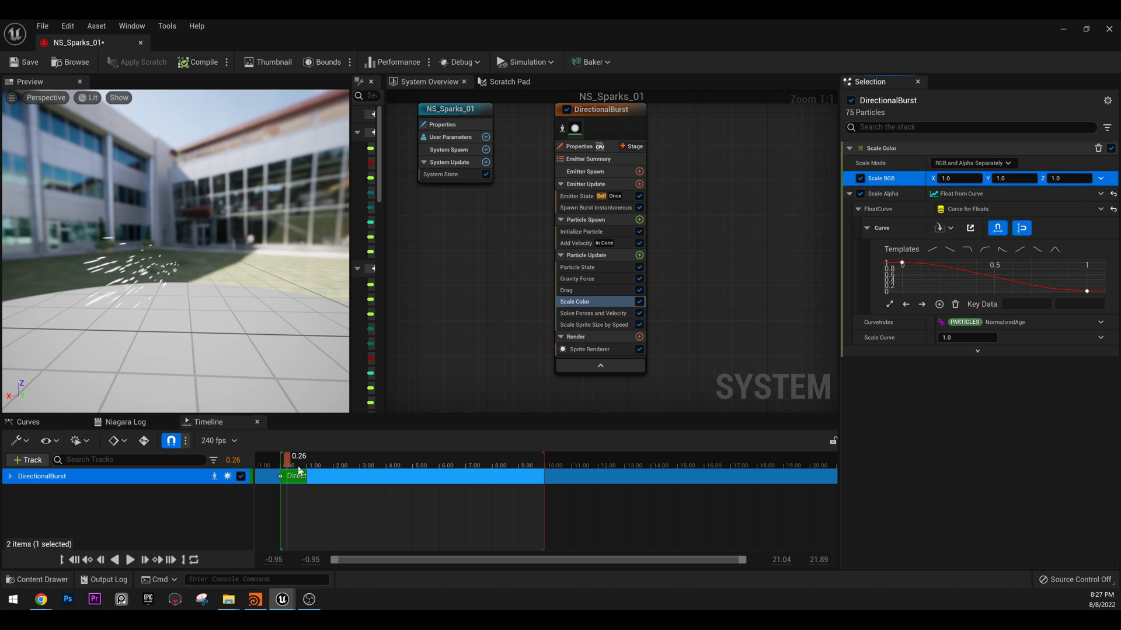
left_click(280, 465)
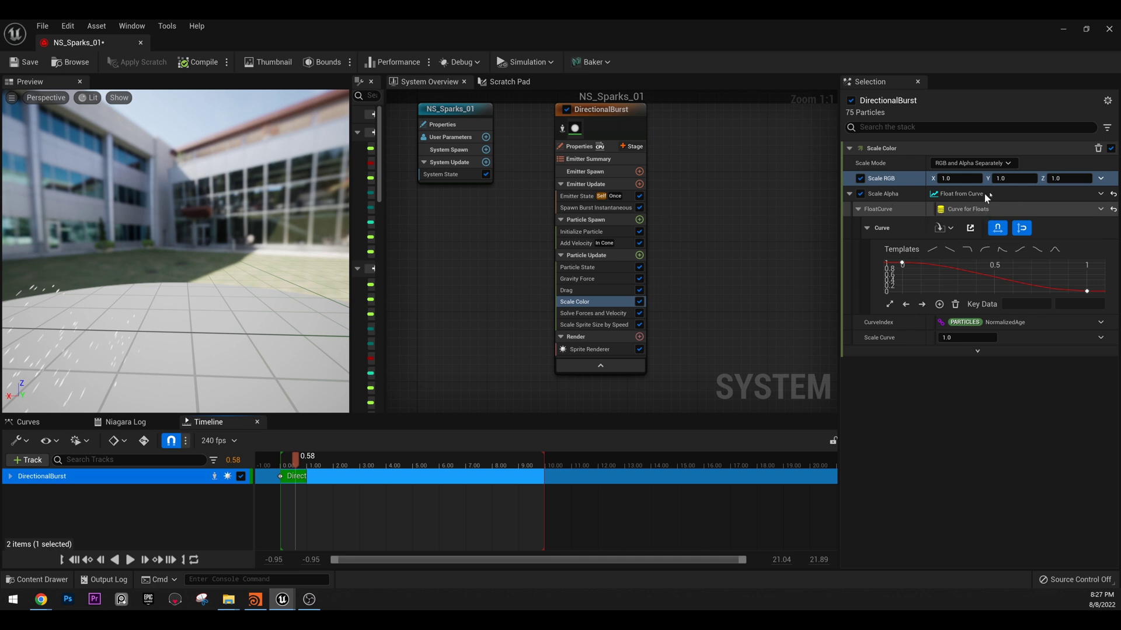
Step: Set the Z component of Scale RGB to 50 in Scale Color and preview the burst early in the timeline
left_click(1066, 179)
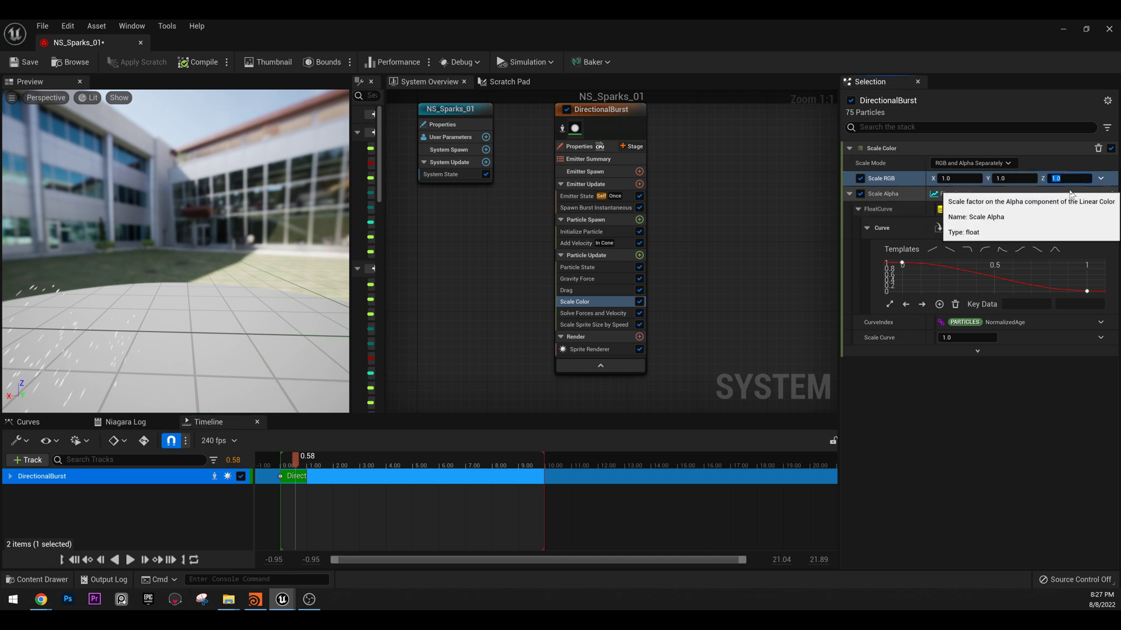
type("50")
key("Return")
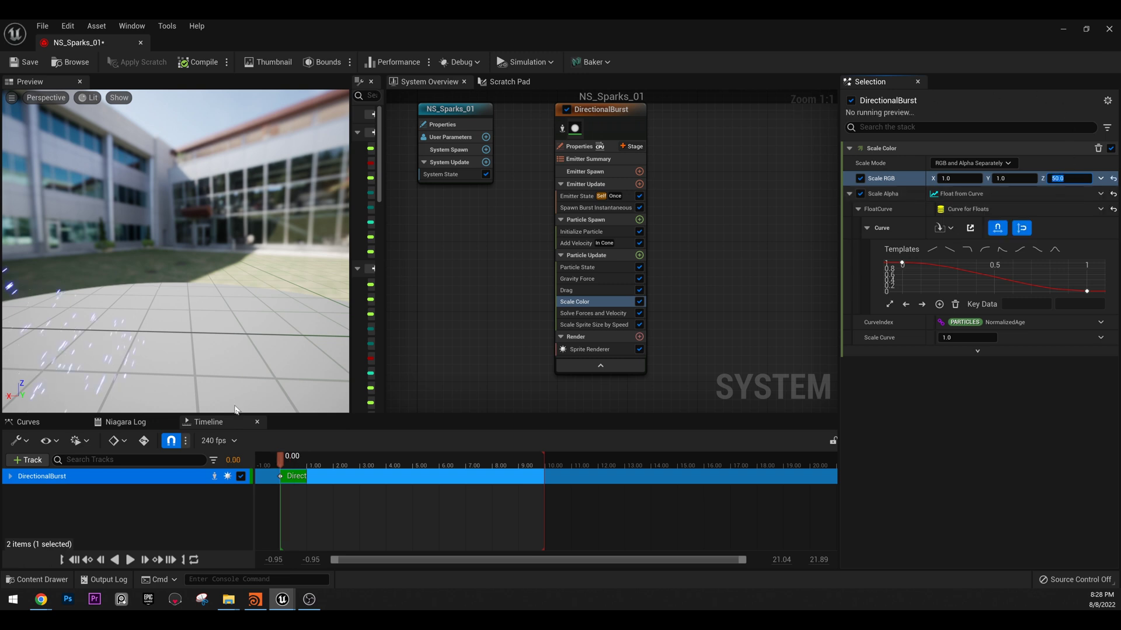
mouse_move(280, 456)
left_mouse_down()
mouse_move(267, 457)
mouse_move(289, 461)
left_mouse_up()
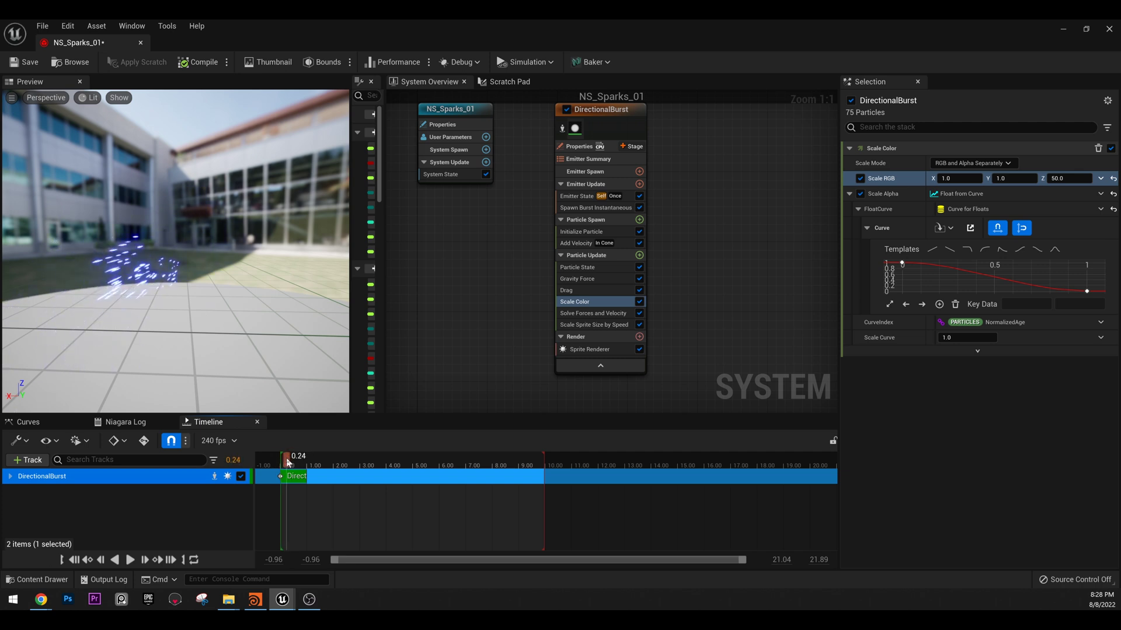
Step: Search the Scale RGB inputs for user and color options, and assign Make Vector from Linear Color RGB
left_click(1101, 179)
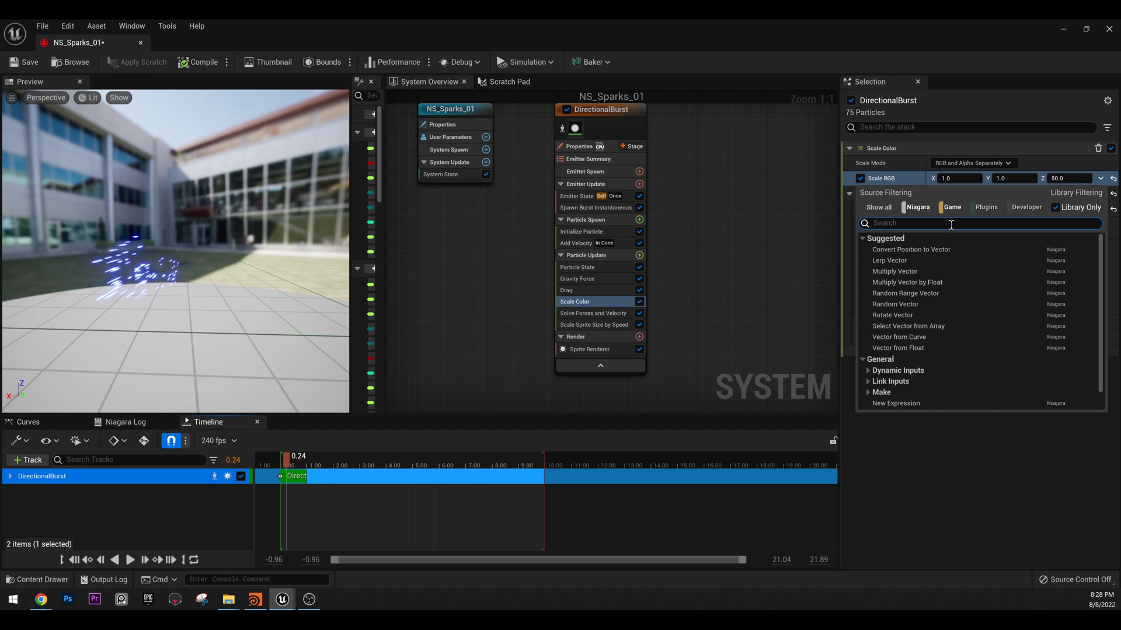
type("user")
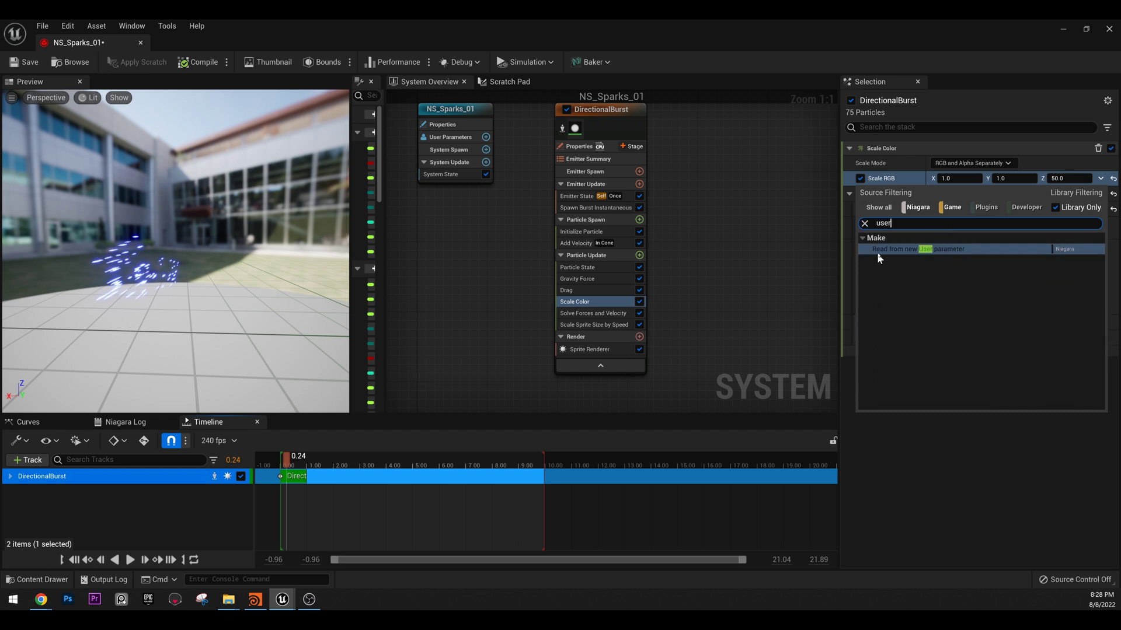
left_click(907, 222)
type("co")
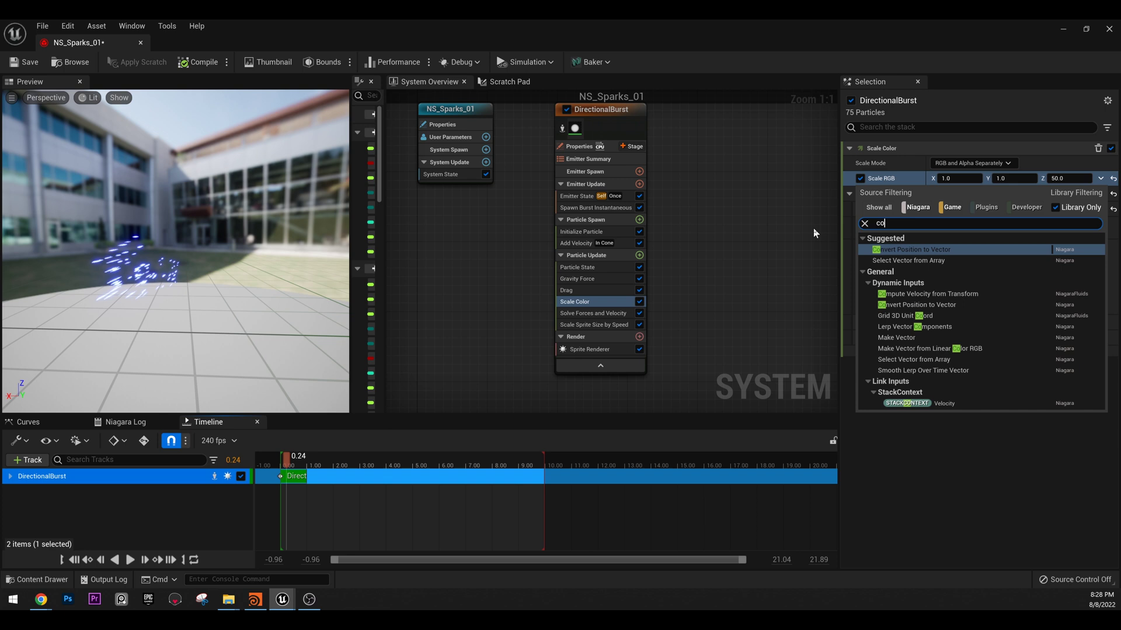
type("lor")
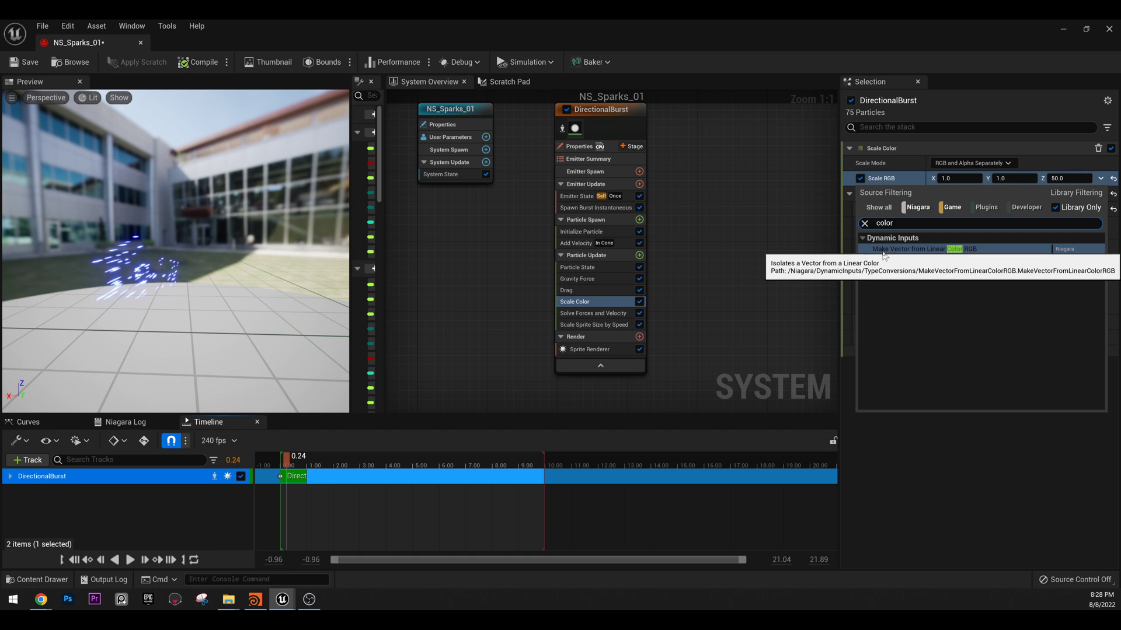
key("ctrl+a")
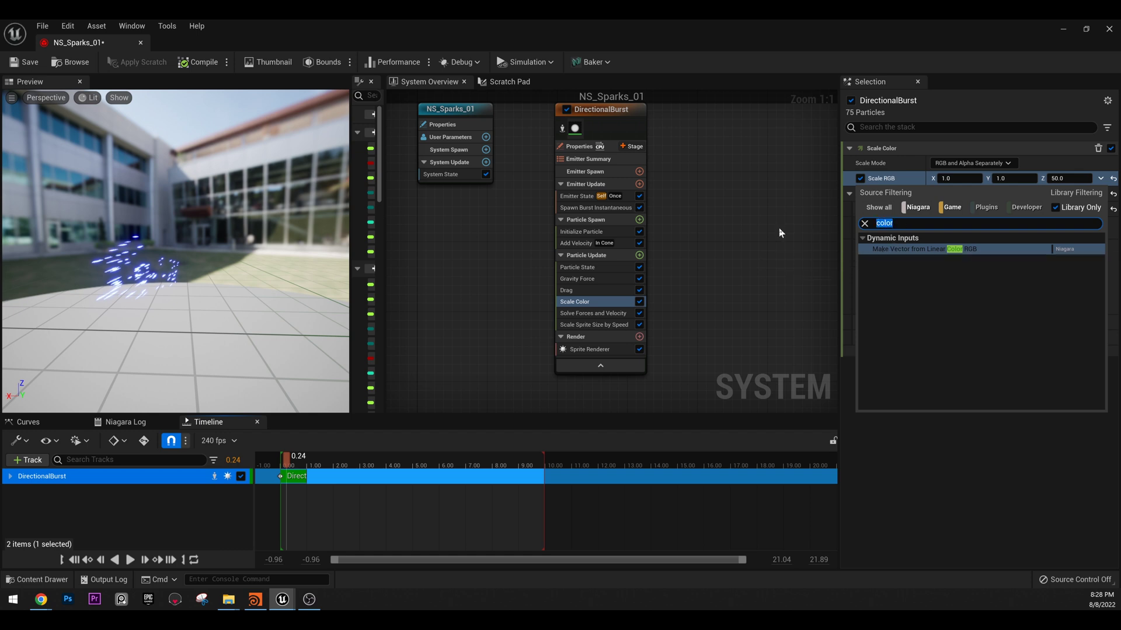
type("user")
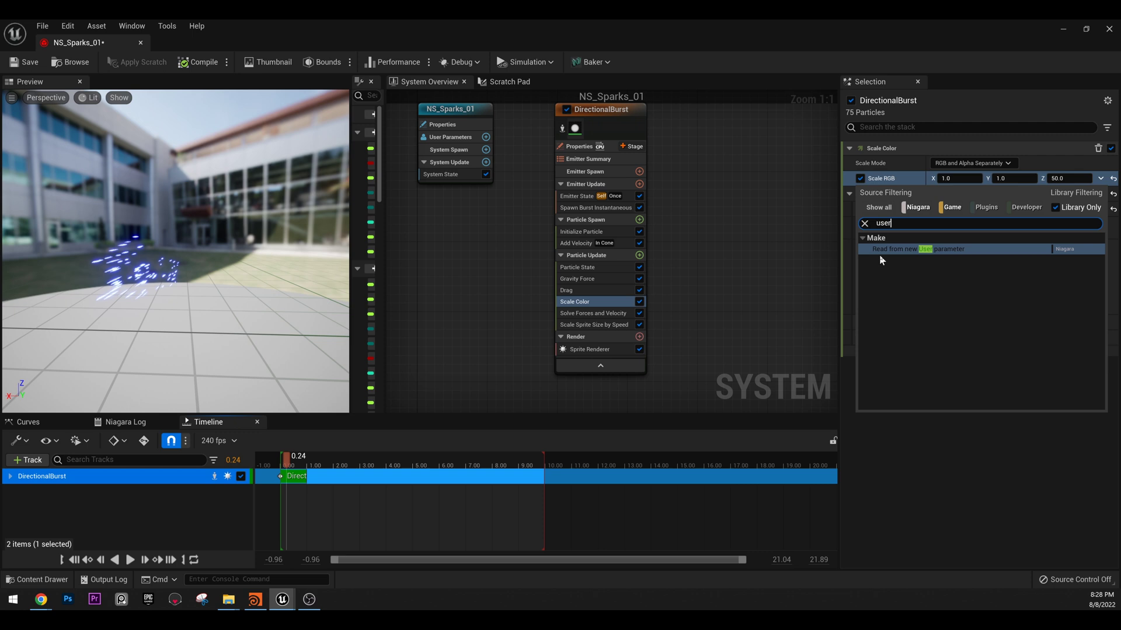
left_click_drag(893, 223, 874, 225)
type("col")
key("BackSpace")
type("lor")
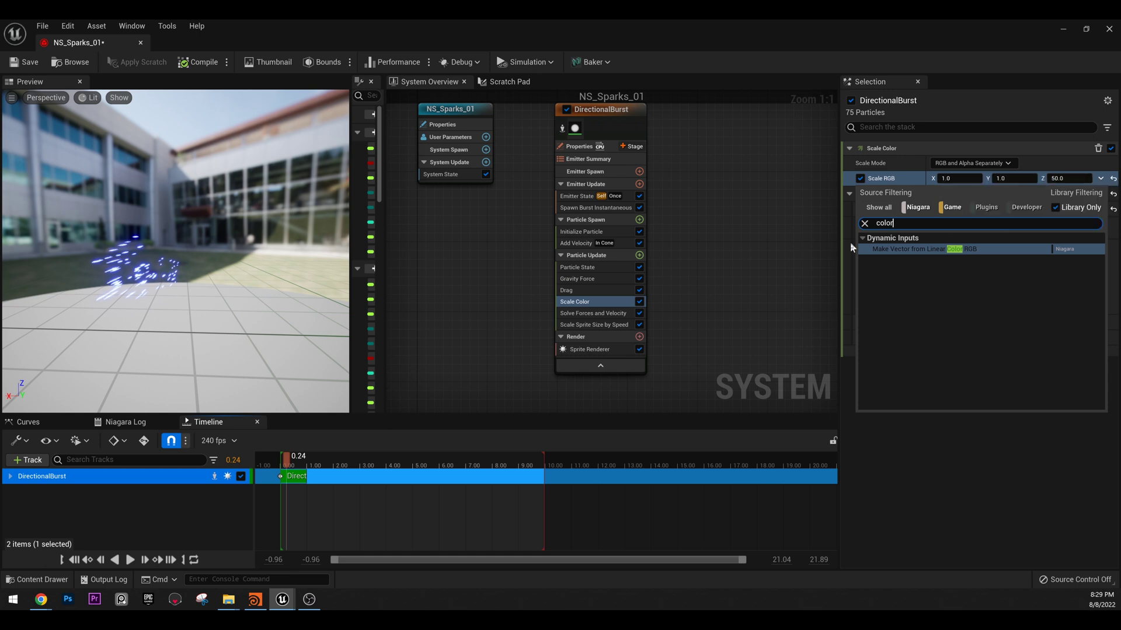
left_click(979, 250)
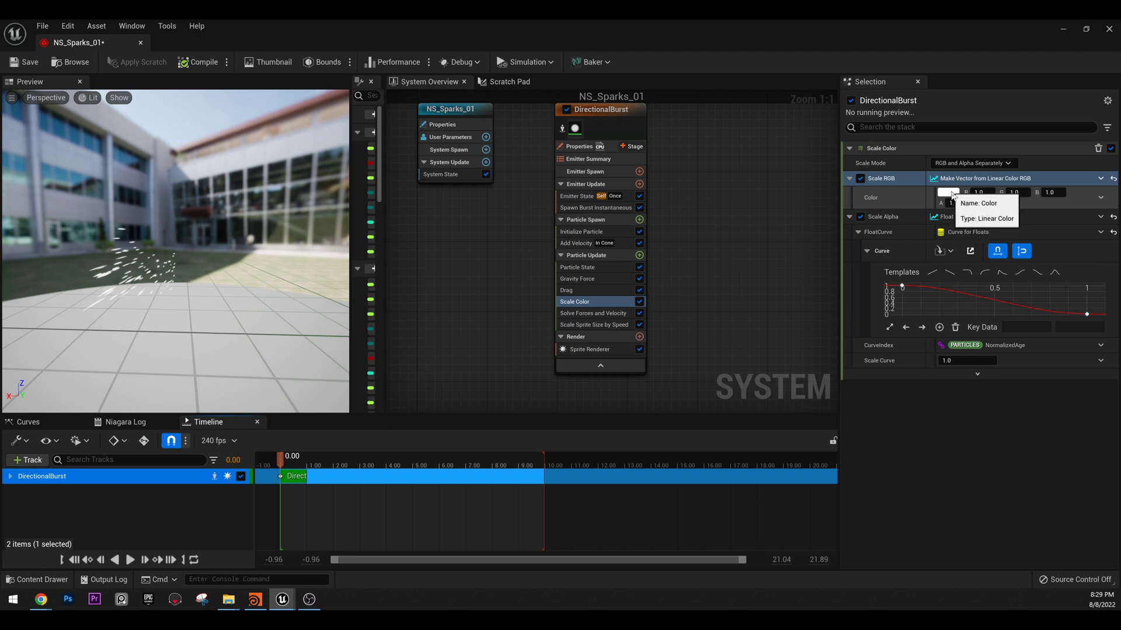
Step: Set the Scale RGB color to a fully saturated blue with hue about 229.6 and value 50, and preview the burst
left_click(949, 193)
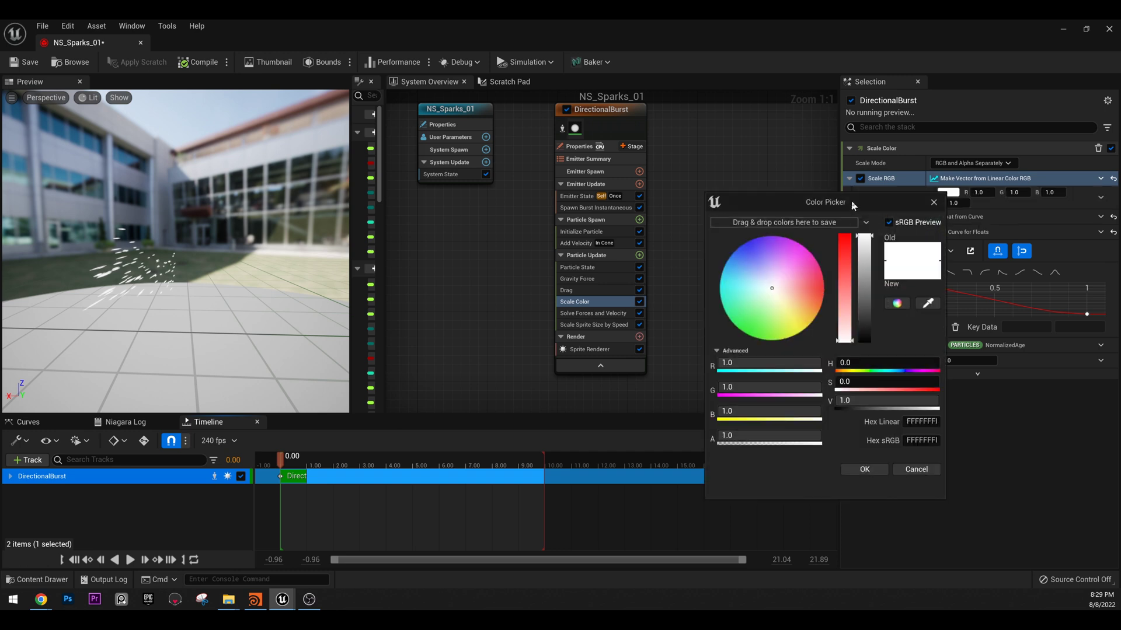
left_click_drag(850, 200, 745, 95)
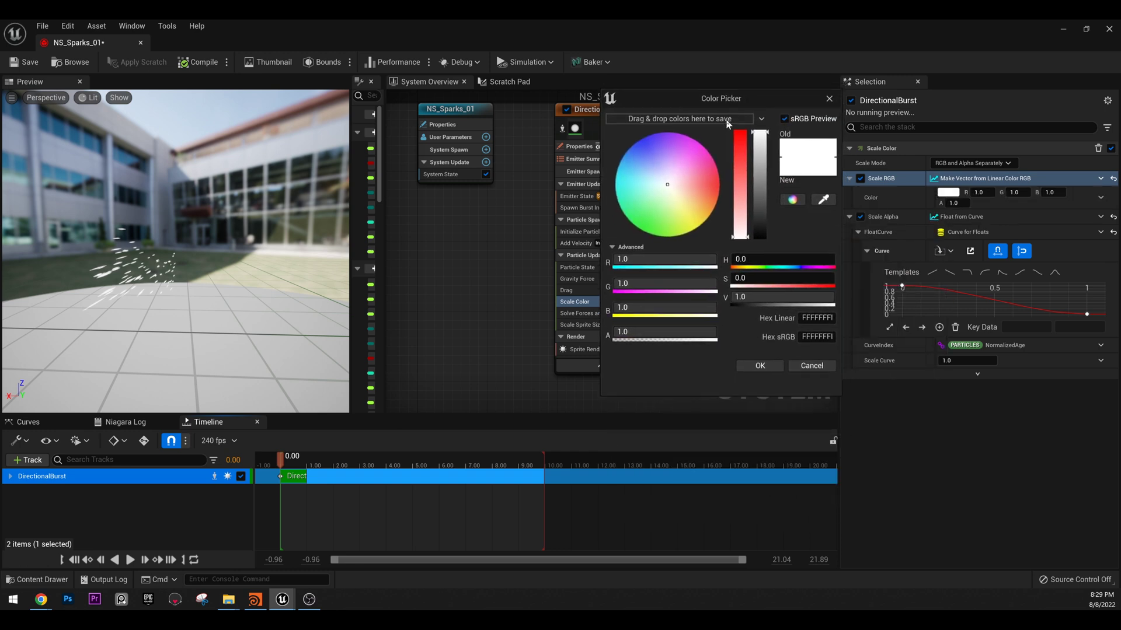
left_click_drag(649, 164, 622, 136)
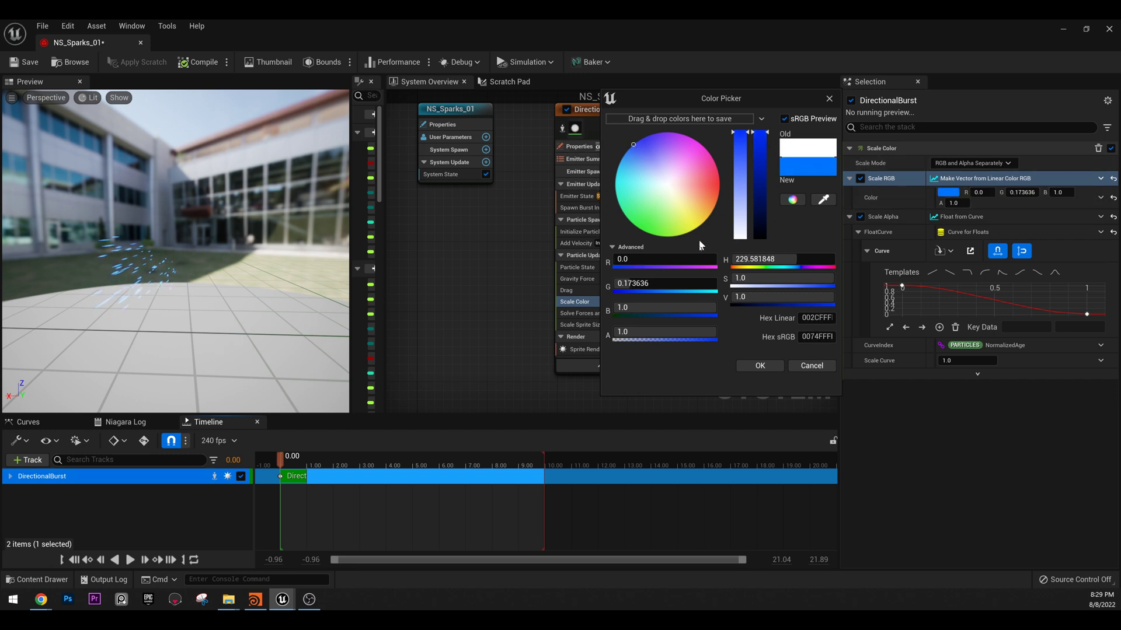
left_click(751, 295)
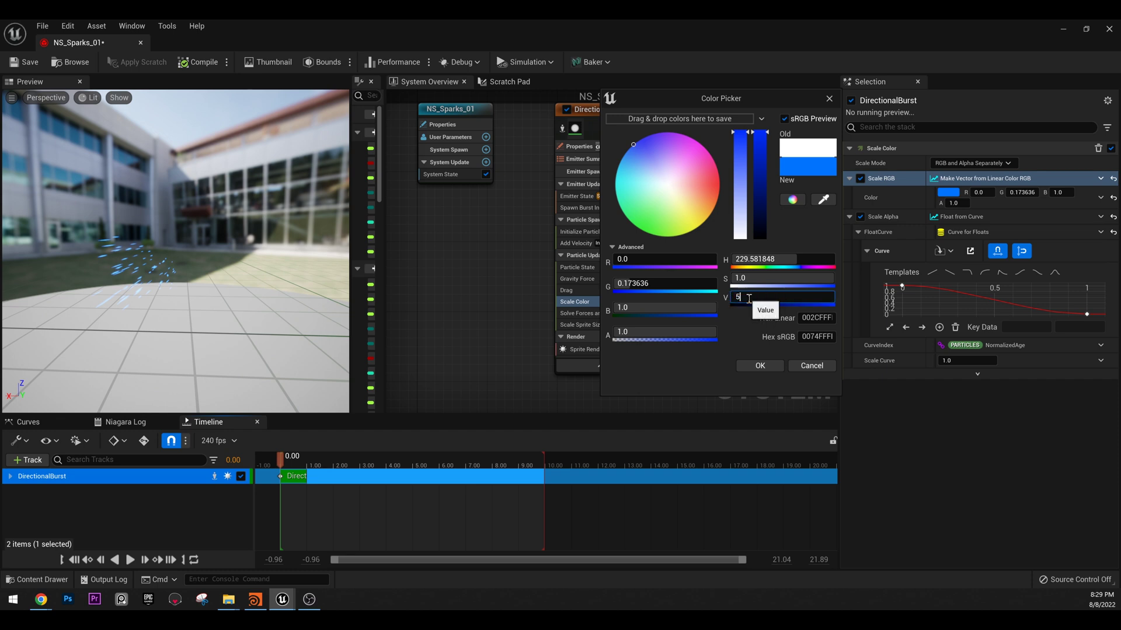
type("50")
key("Return")
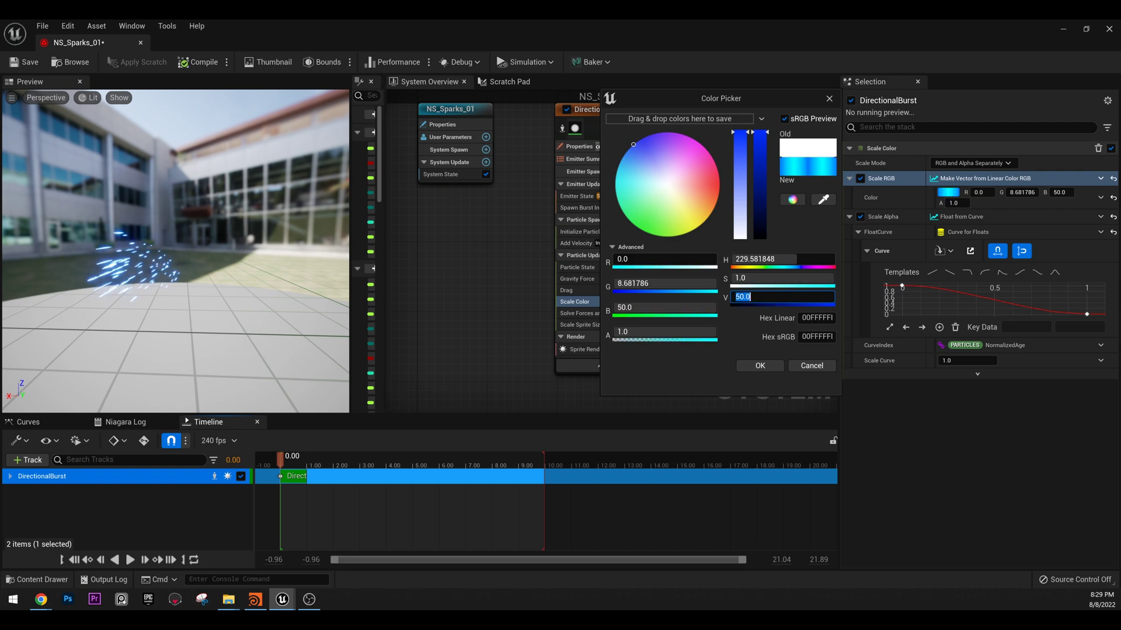
left_click_drag(175, 251, 151, 224)
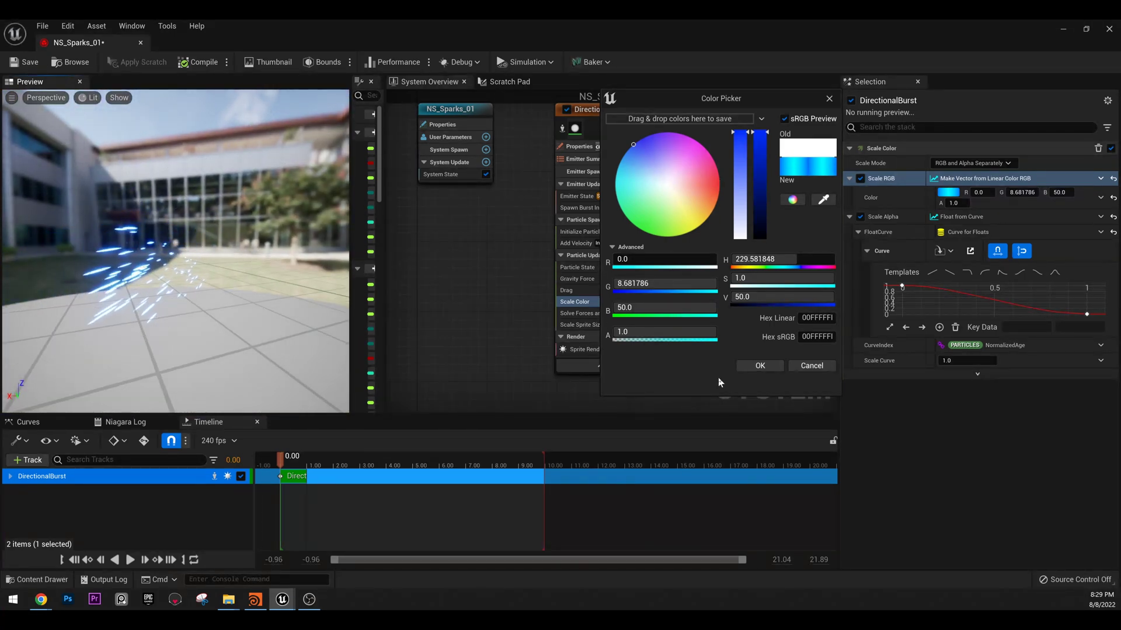
left_click(760, 367)
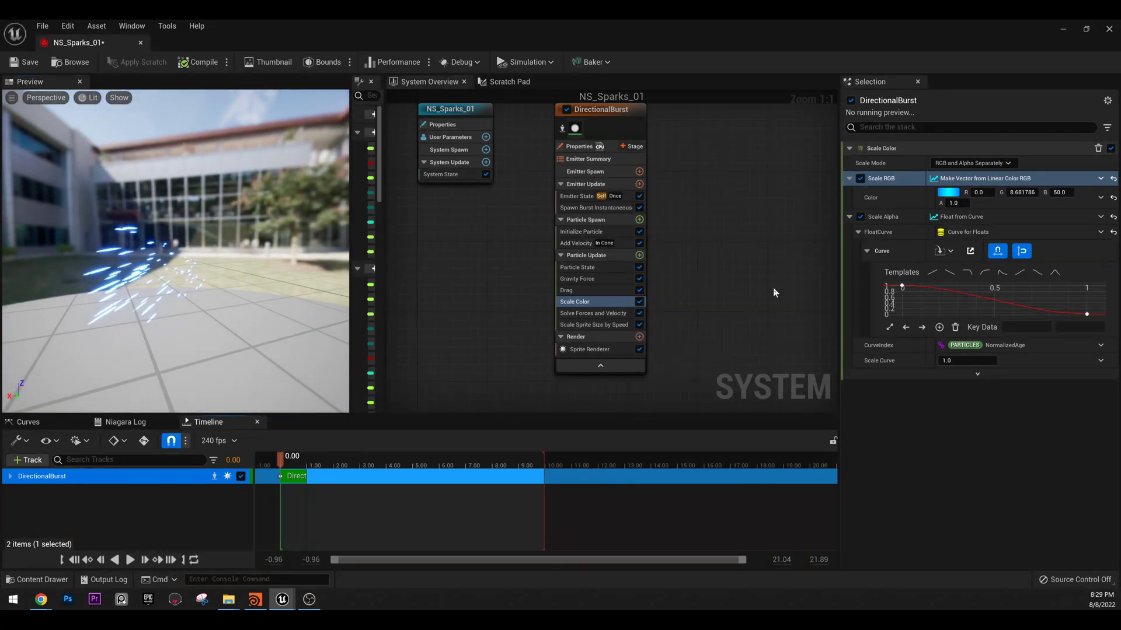
left_click(280, 462)
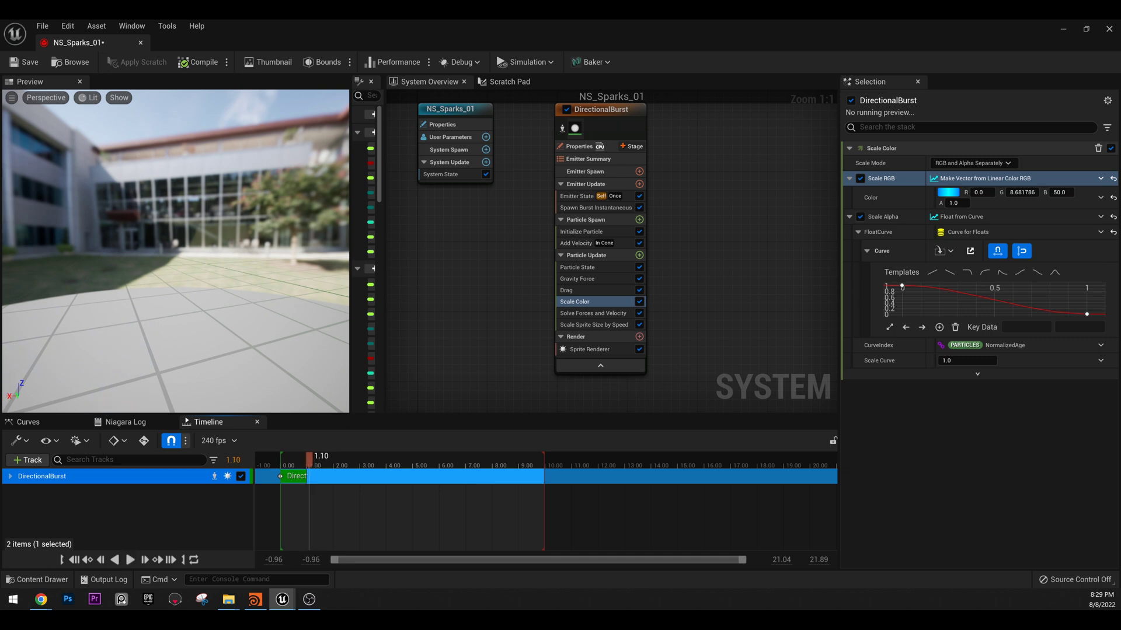
Step: Set Sprite Size Min to X 1 and Y 3 in the DirectionalBurst emitter's Initialize Particle module
mouse_move(314, 472)
left_mouse_down()
mouse_move(275, 469)
mouse_move(294, 474)
left_mouse_up()
left_click_drag(175, 251, 207, 244)
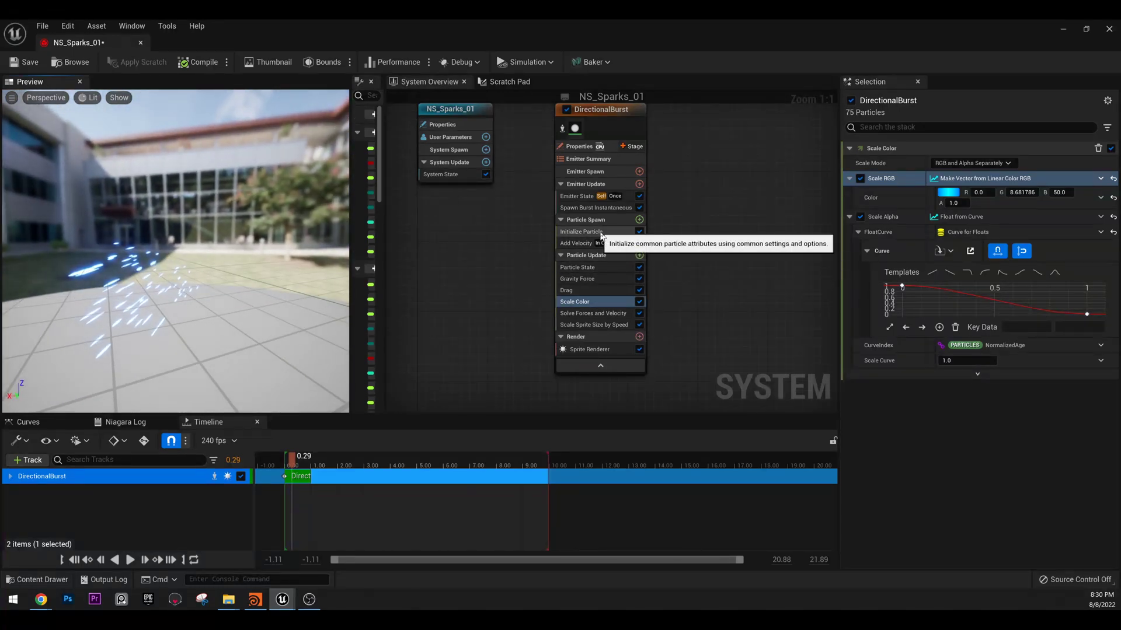
left_click(602, 233)
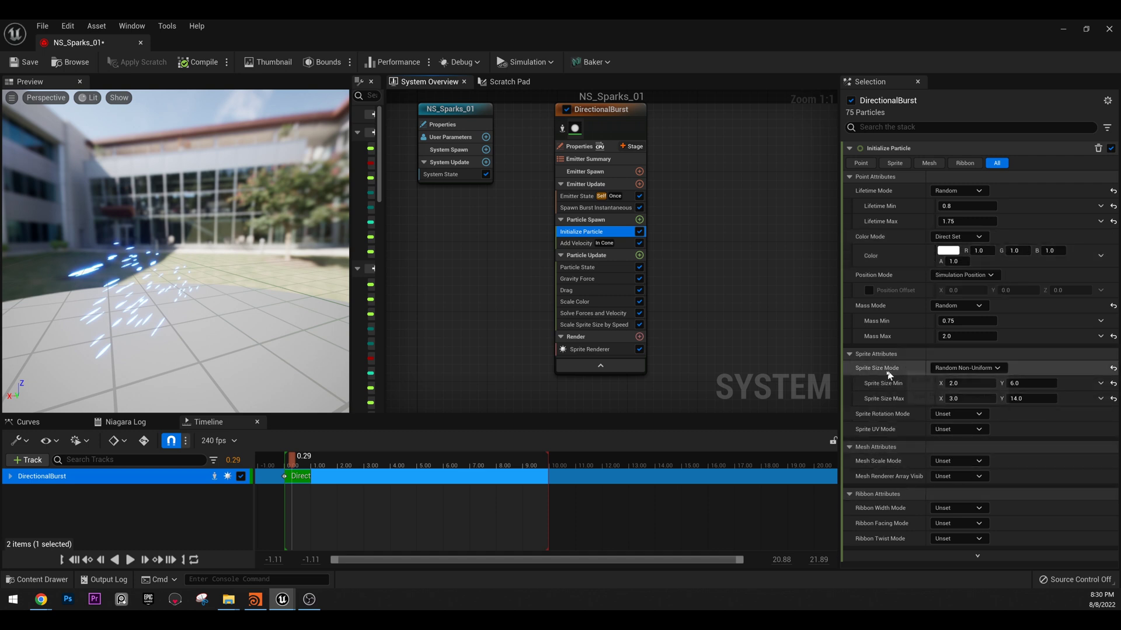
left_click(969, 383)
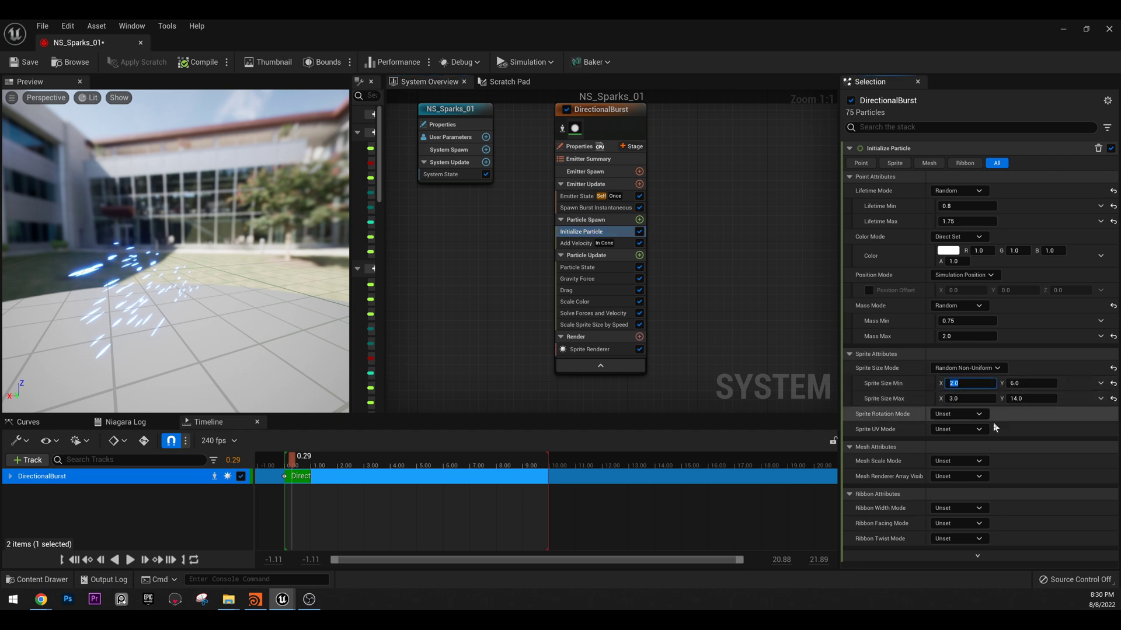
left_click(884, 383)
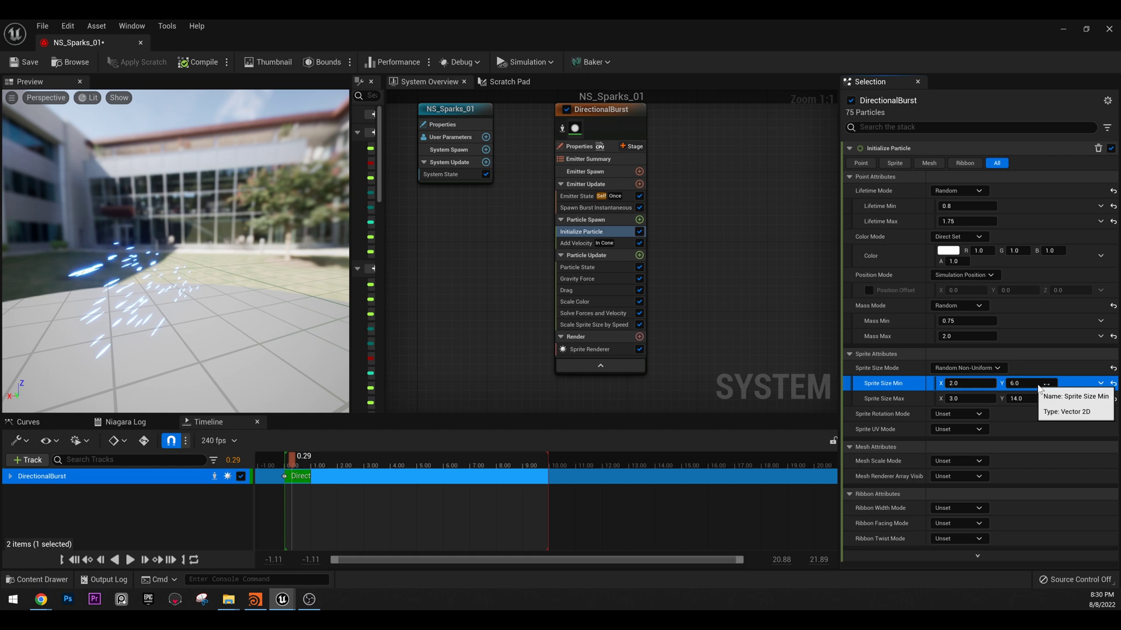
left_click(953, 385)
type("1")
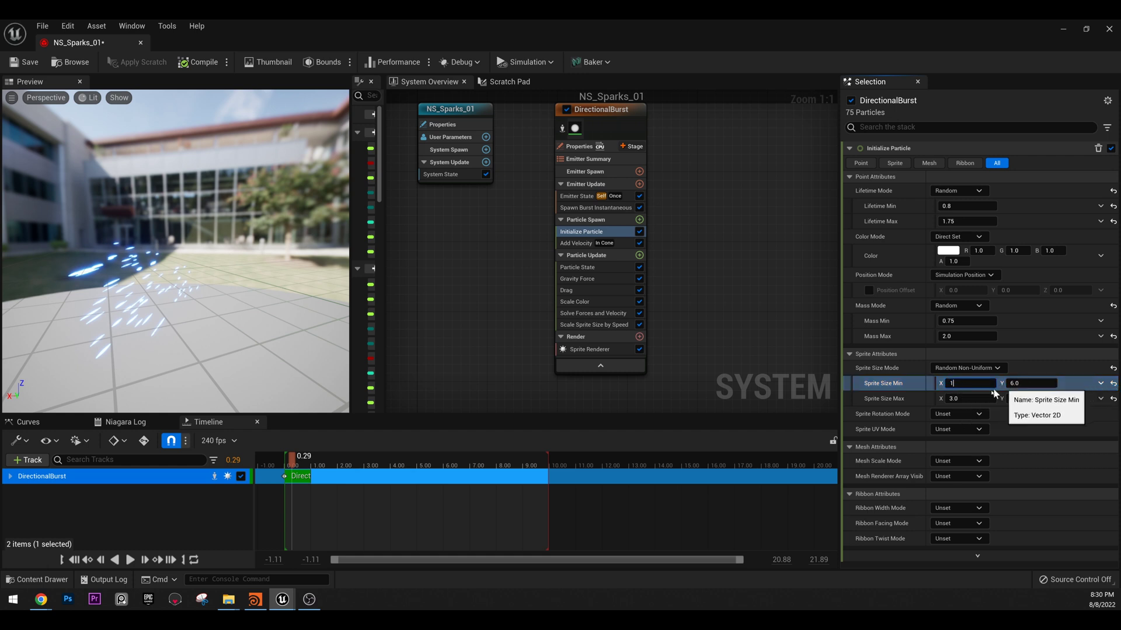
key("Tab")
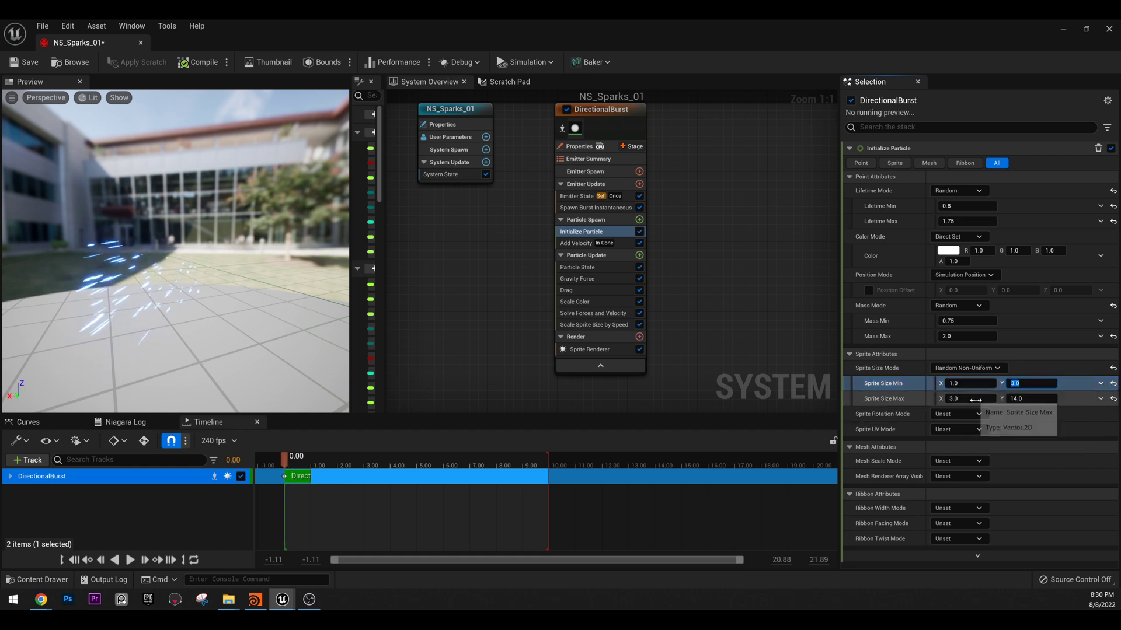
type("3")
key("Tab")
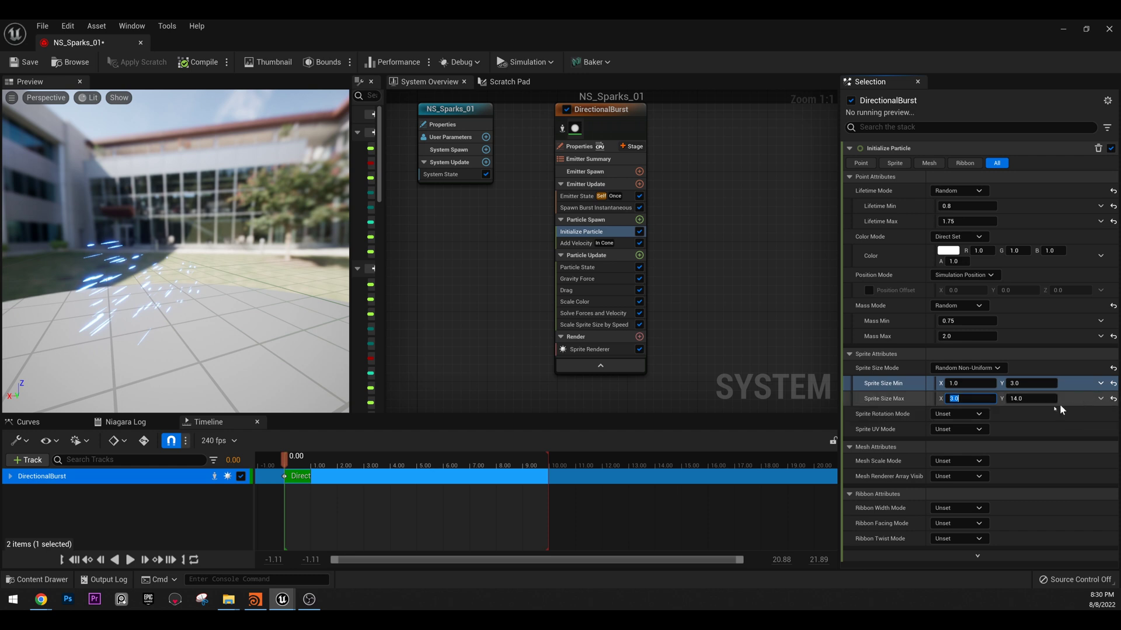
Step: Set Sprite Size Max to X 2 and Y 20 in Initialize Particle
type("2")
key("Tab")
type("20")
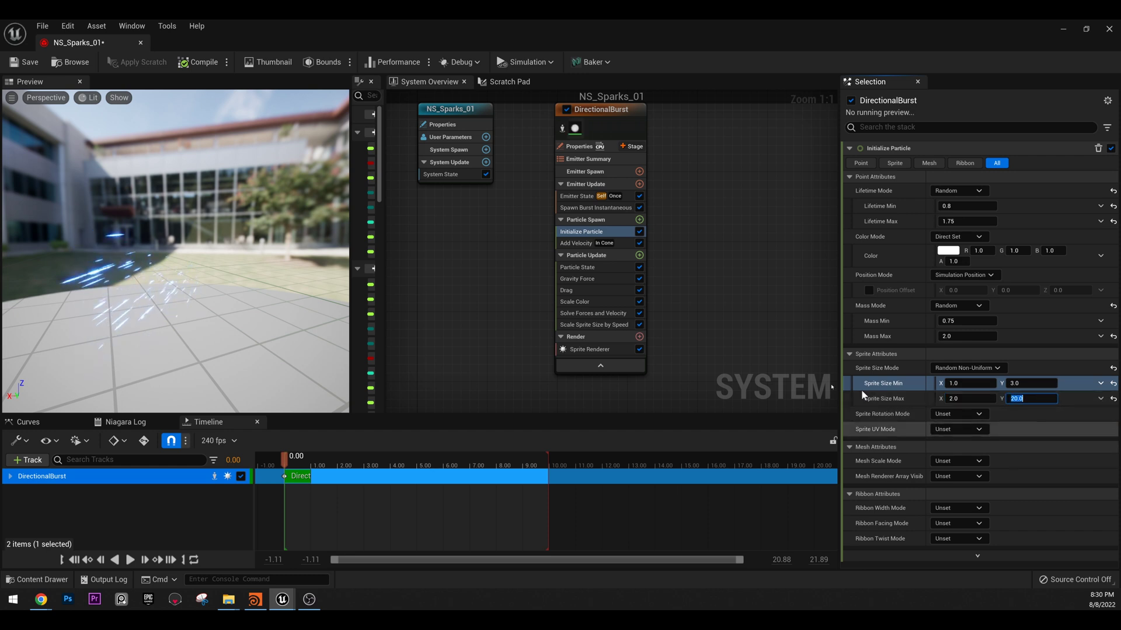
key("Return")
Step: Play the burst preview and scrub early in the timeline to examine the resized sparks from another angle
left_click_drag(146, 234, 267, 271)
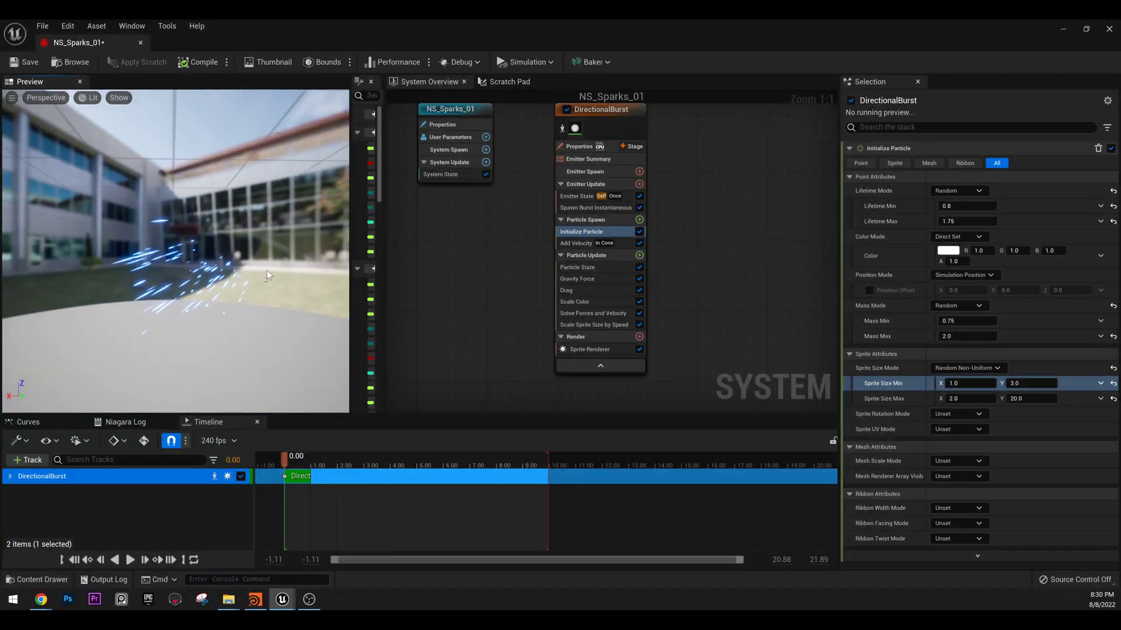
key("space")
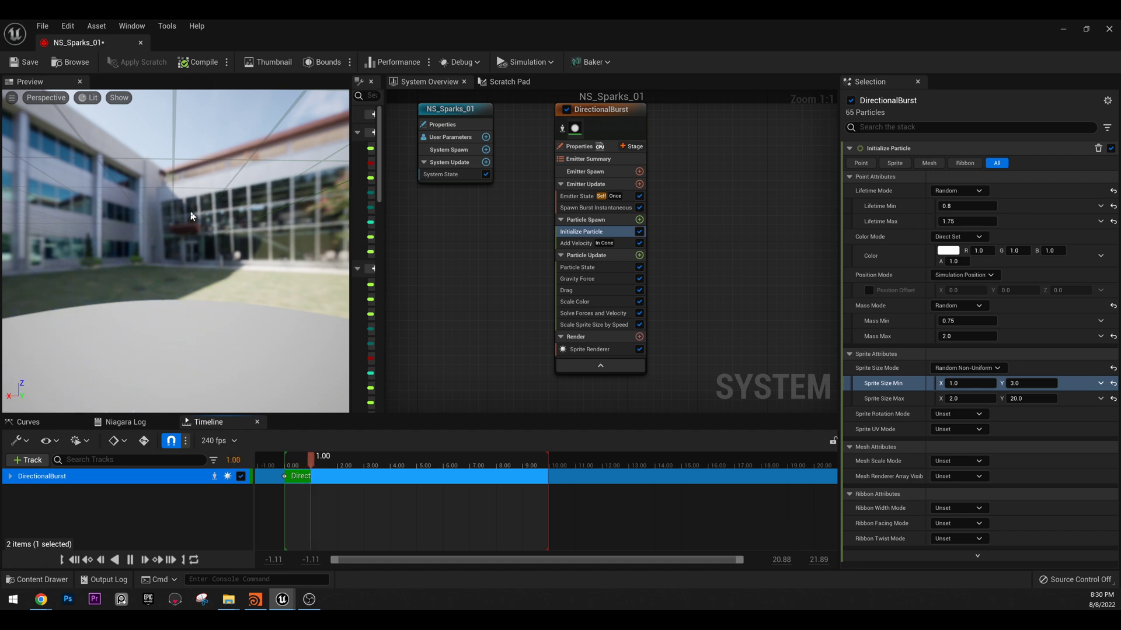
left_click_drag(190, 210, 223, 240)
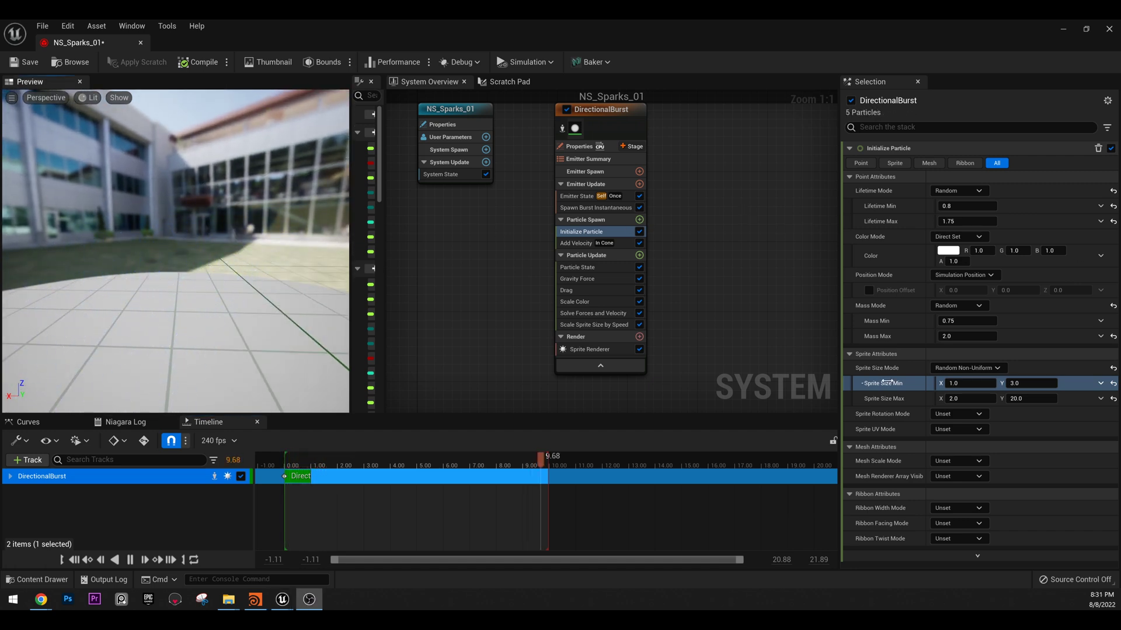
key("space")
mouse_move(313, 456)
left_mouse_down()
mouse_move(258, 461)
mouse_move(314, 465)
left_mouse_up()
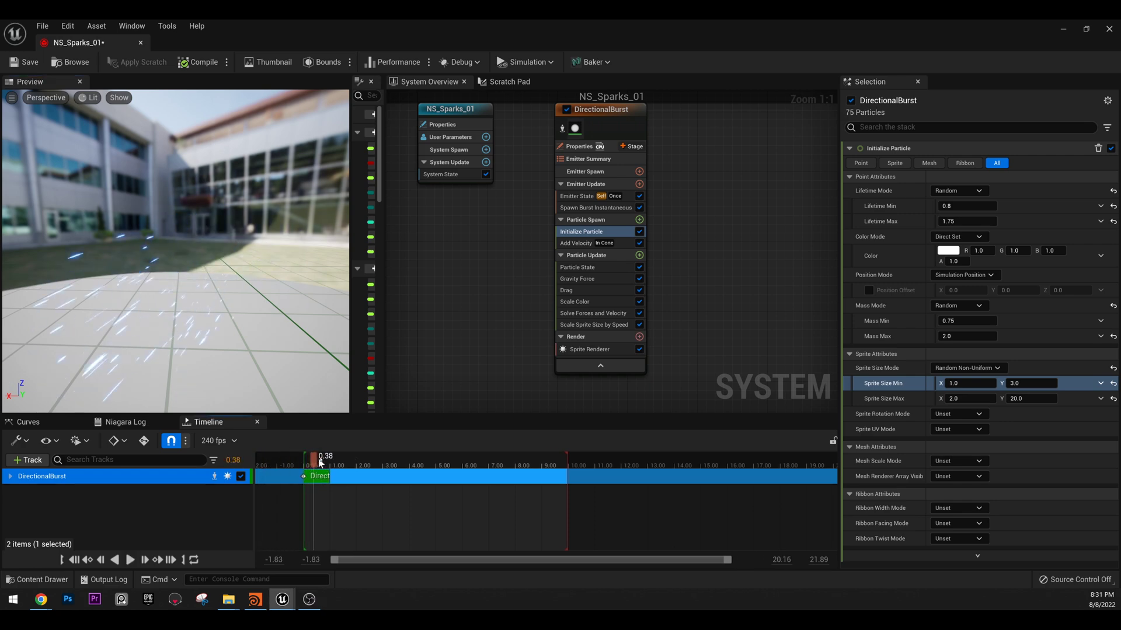
Step: Switch to the level editor and place an instance of NS_Sparks_01 in the level
left_click_drag(447, 32, 629, 210)
left_click(645, 205)
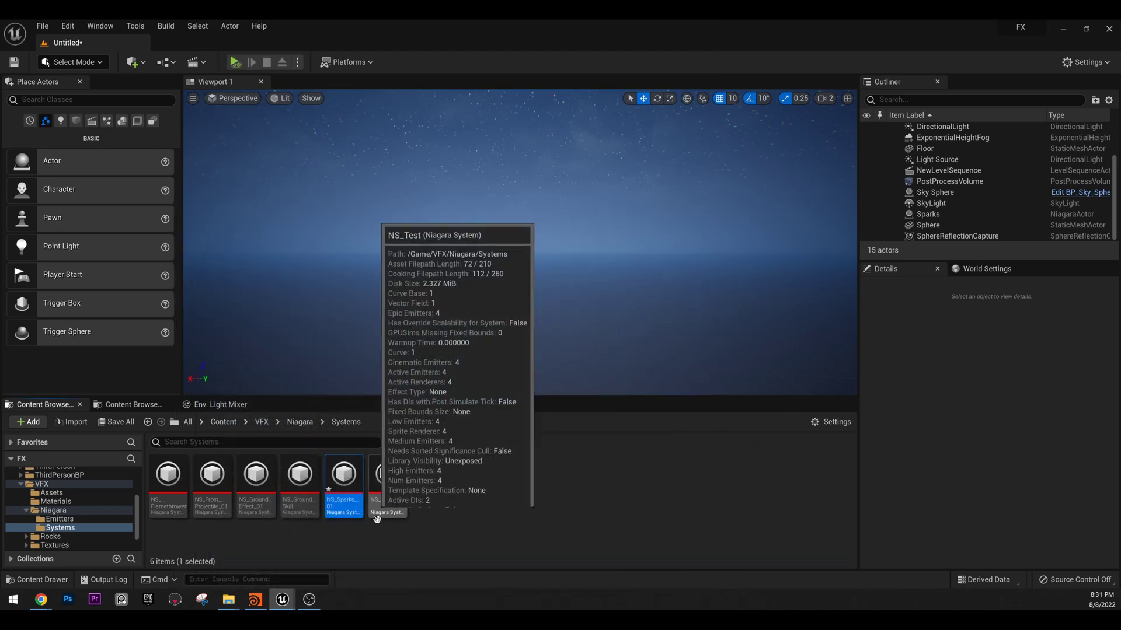
left_click_drag(347, 501, 608, 230)
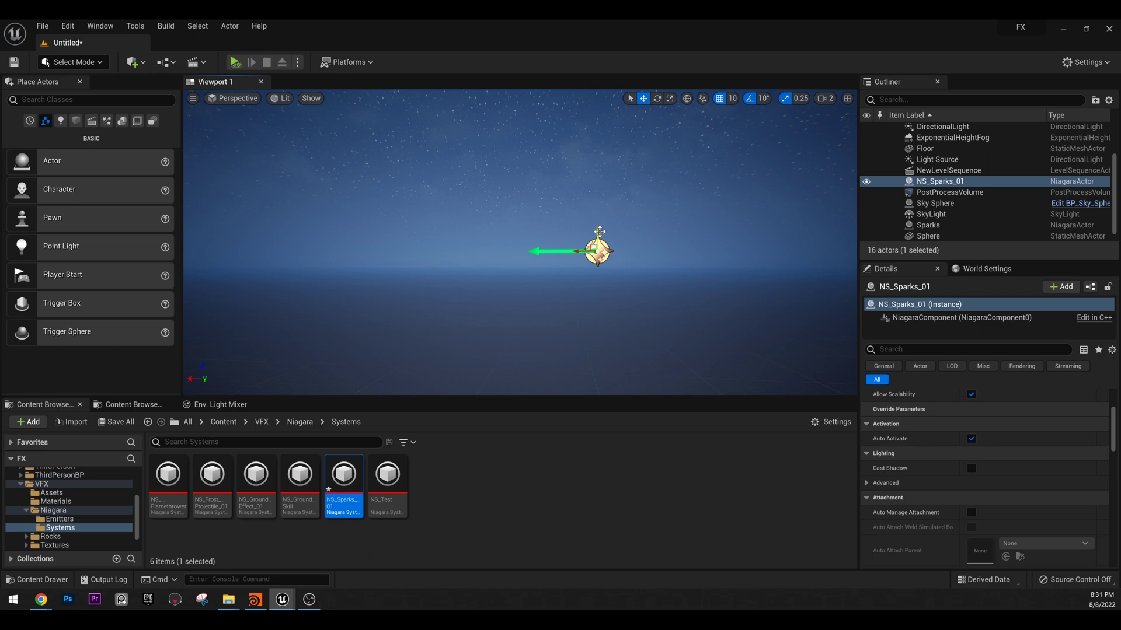
Step: Reopen NS_Sparks_01, check the DirectionalBurst Emitter State loop settings, and return to the level
double_click(344, 484)
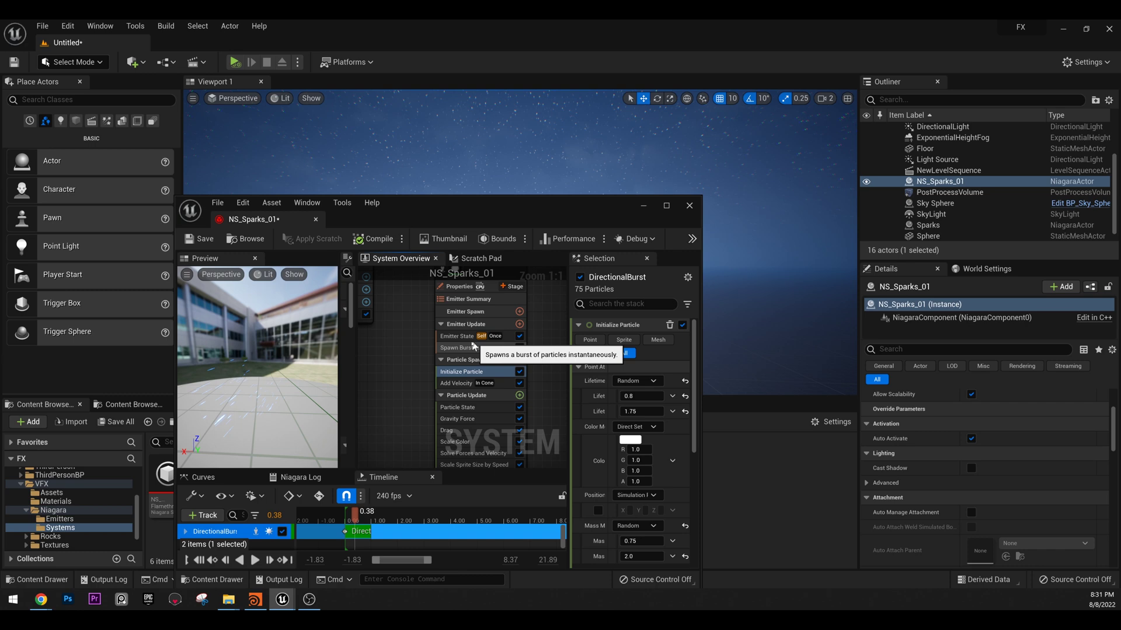
left_click(486, 340)
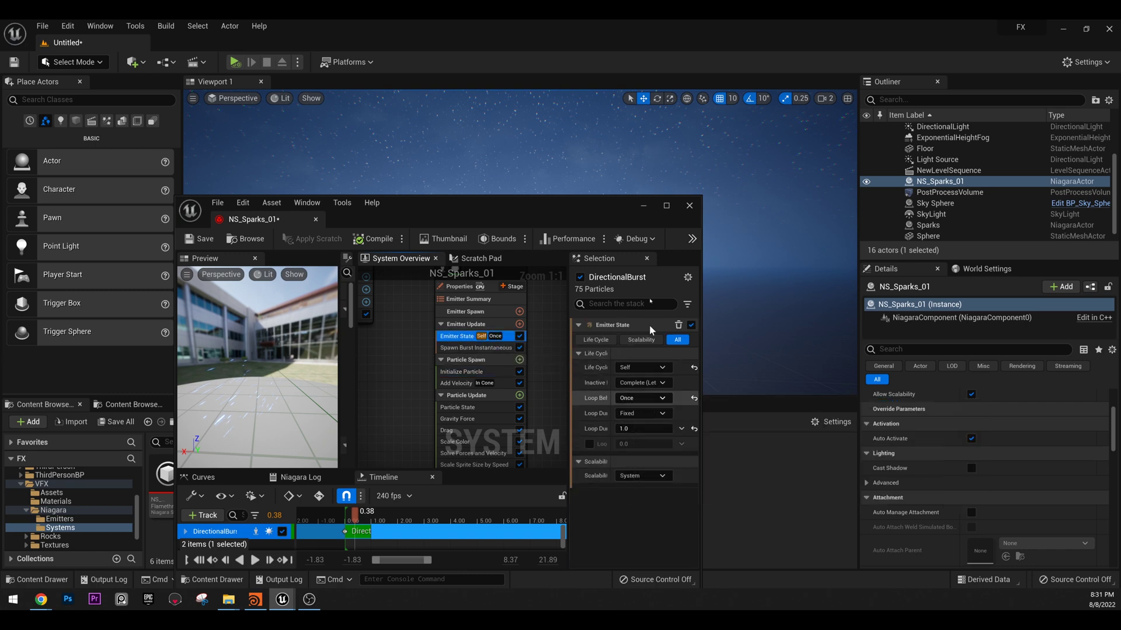
left_click(645, 206)
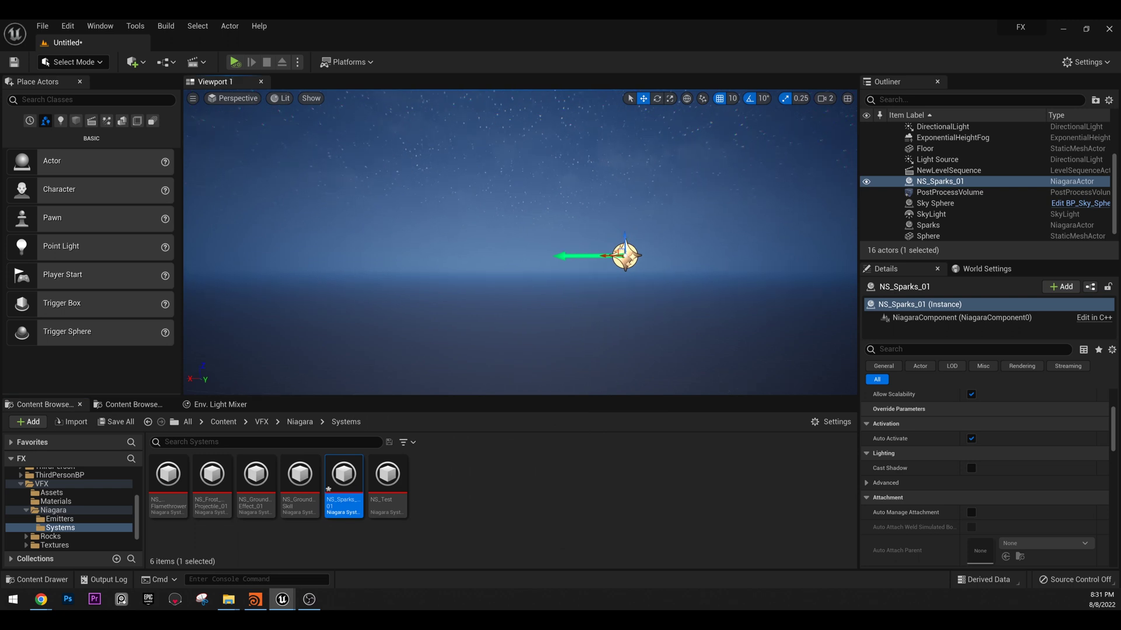
Step: Examine the placed sparks burst in the level viewport, toggling game view to hide the editor gizmos
right_click_drag(670, 262, 658, 254)
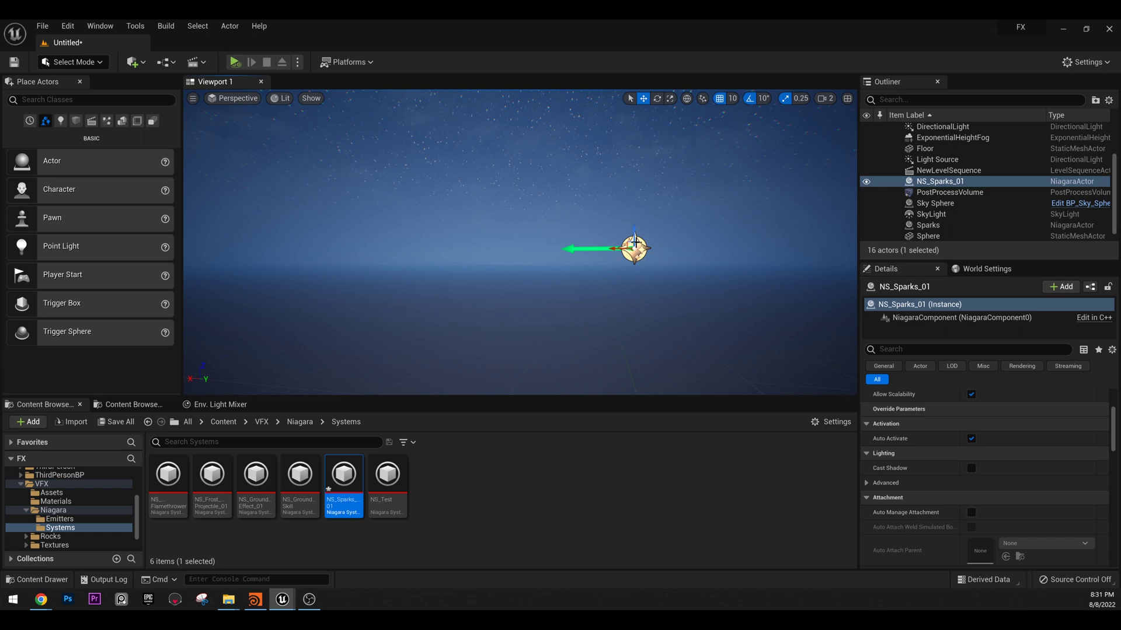
key("g")
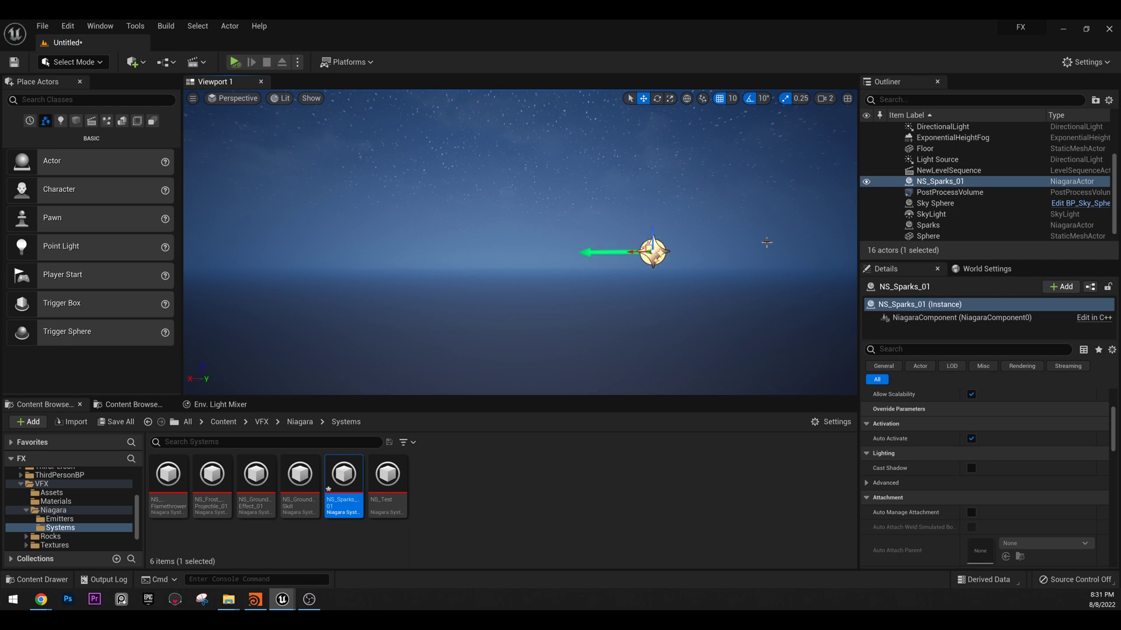
key("g")
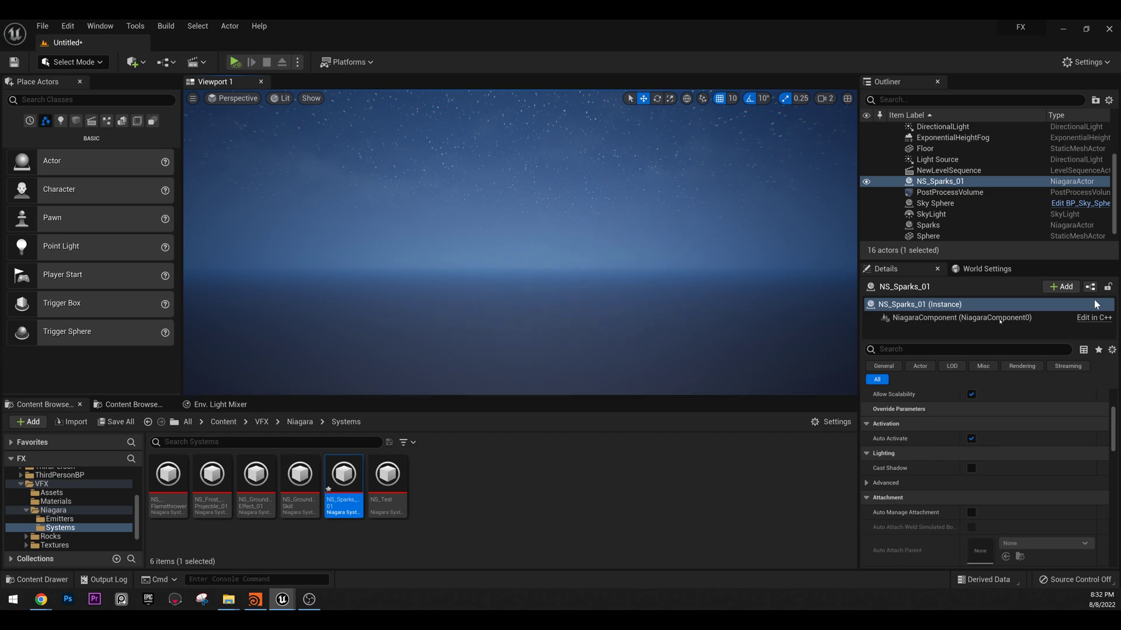
Step: Reopen NS_Sparks_01 in a maximized editor and add a Collision module to the emitter's Particle Update group
double_click(338, 481)
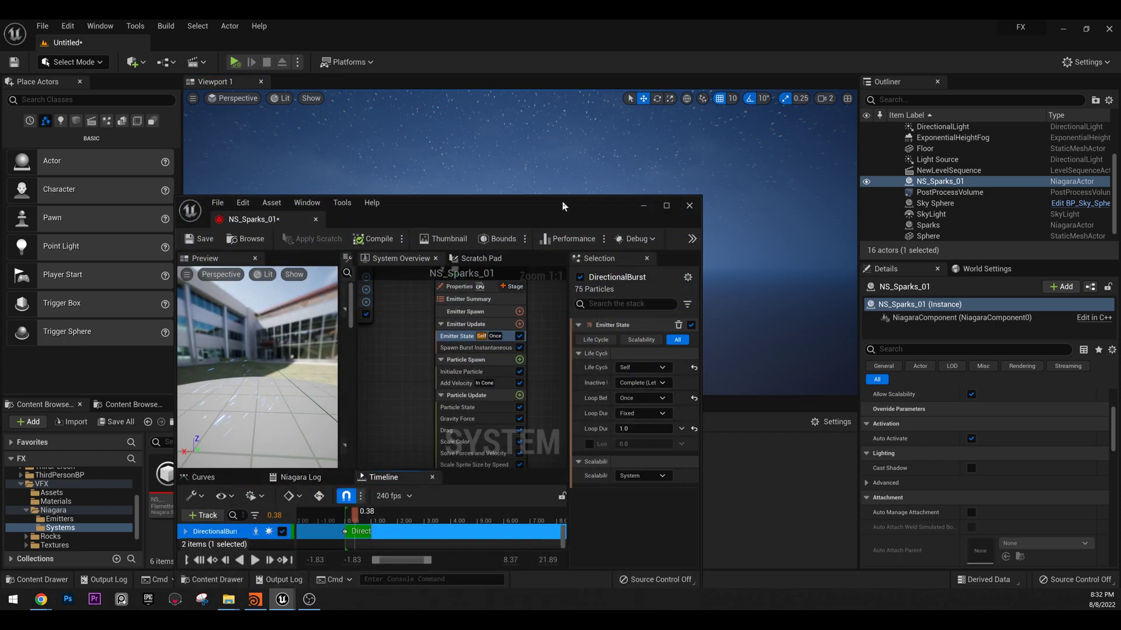
left_click_drag(562, 201, 718, 5)
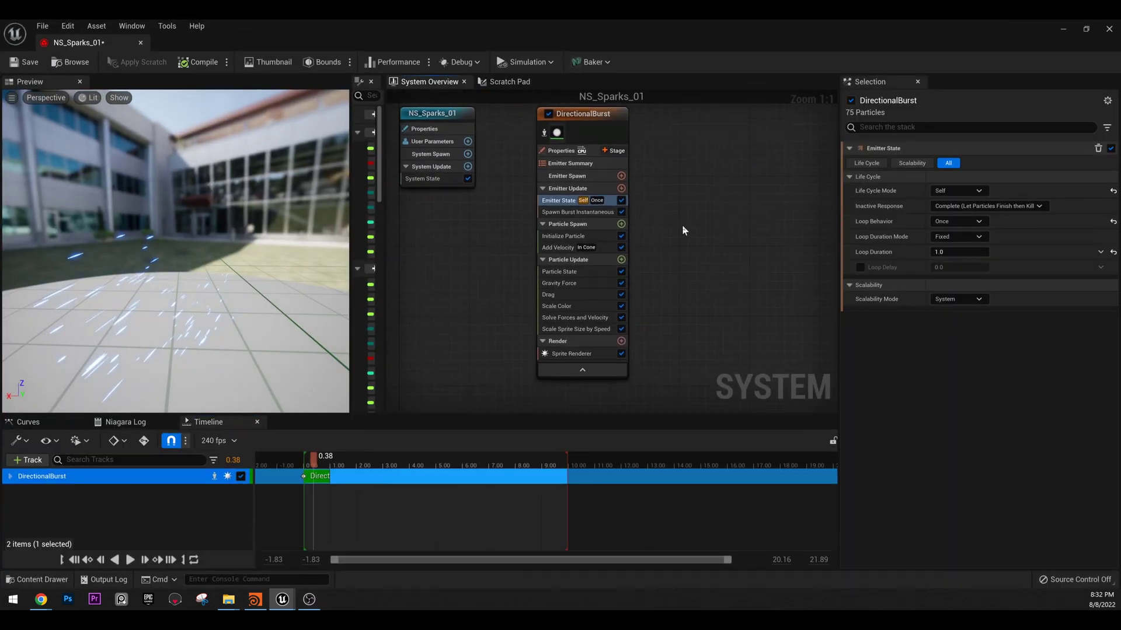
left_click(612, 257)
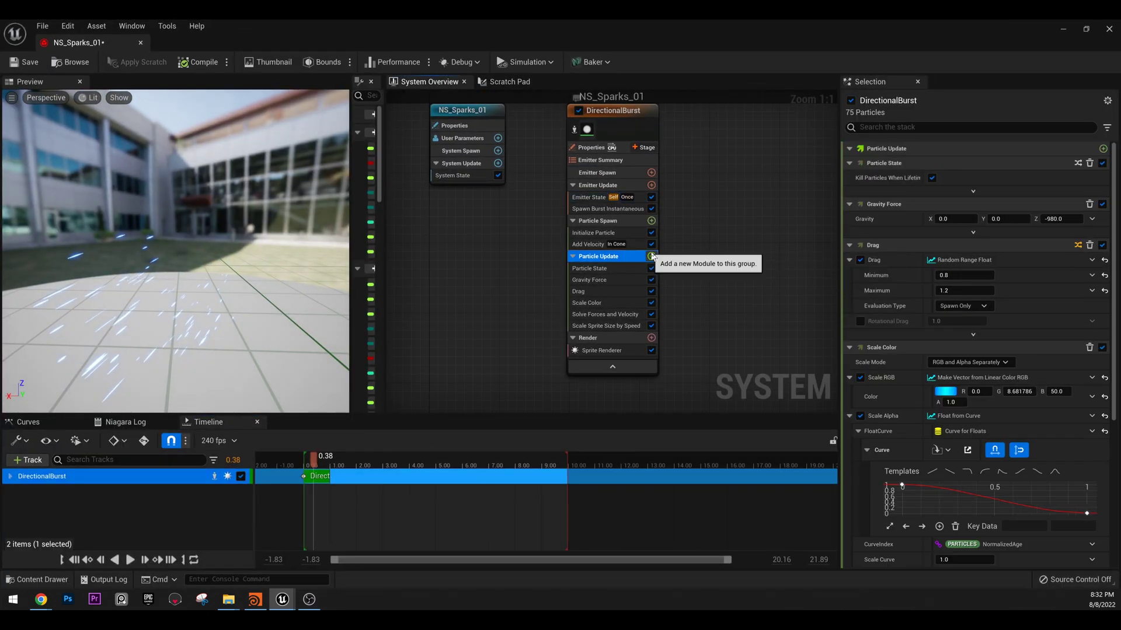
left_click(651, 256)
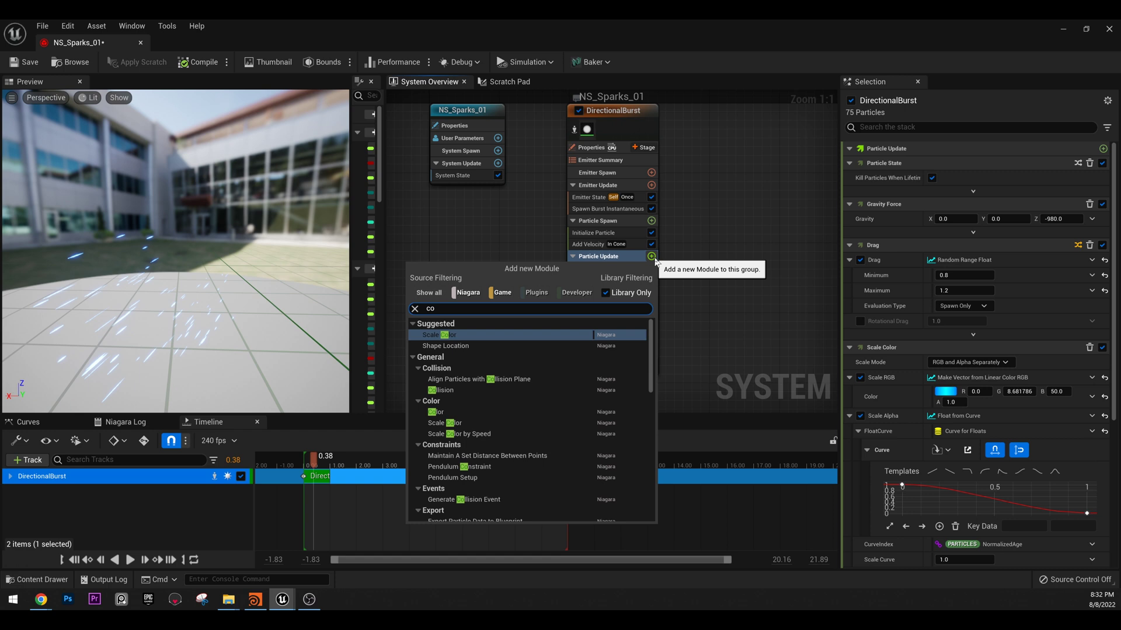
left_click(510, 386)
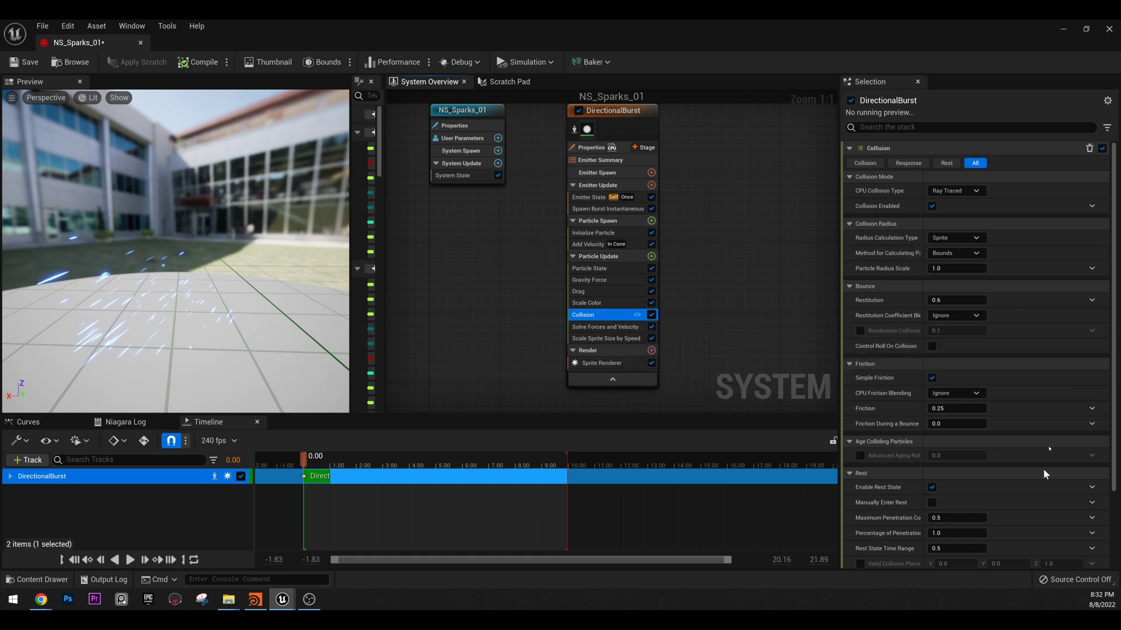
Step: Set the Collision module's Restitution to 0.4 and preview the bouncing sparks in the level viewport
scroll(1060, 427, "down", 2)
scroll(934, 401, "up", 3)
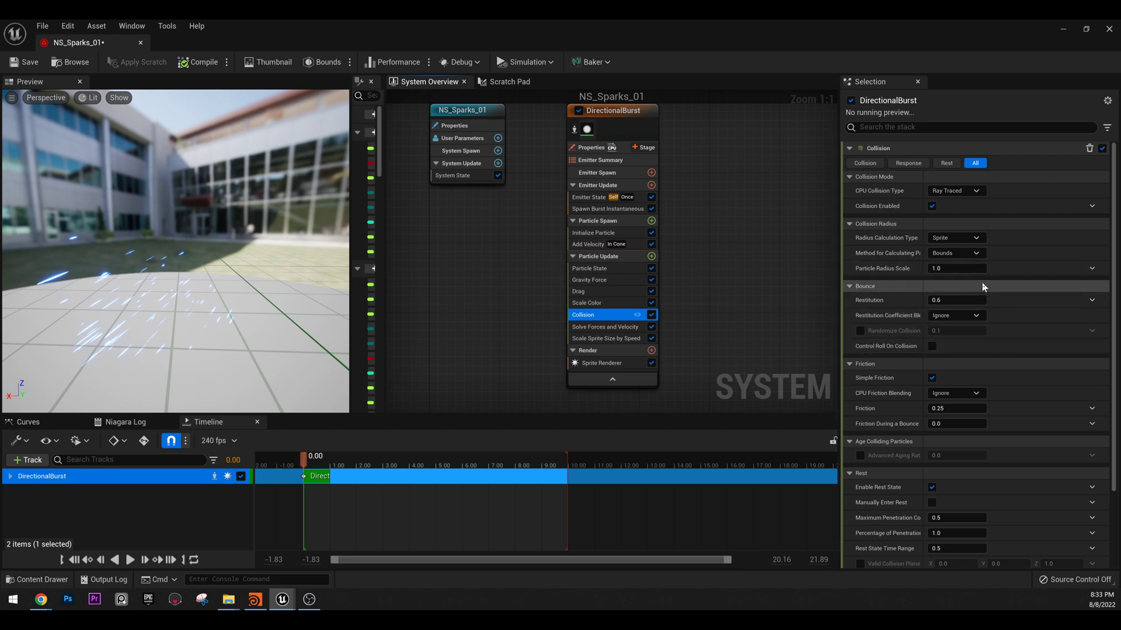
mouse_move(886, 299)
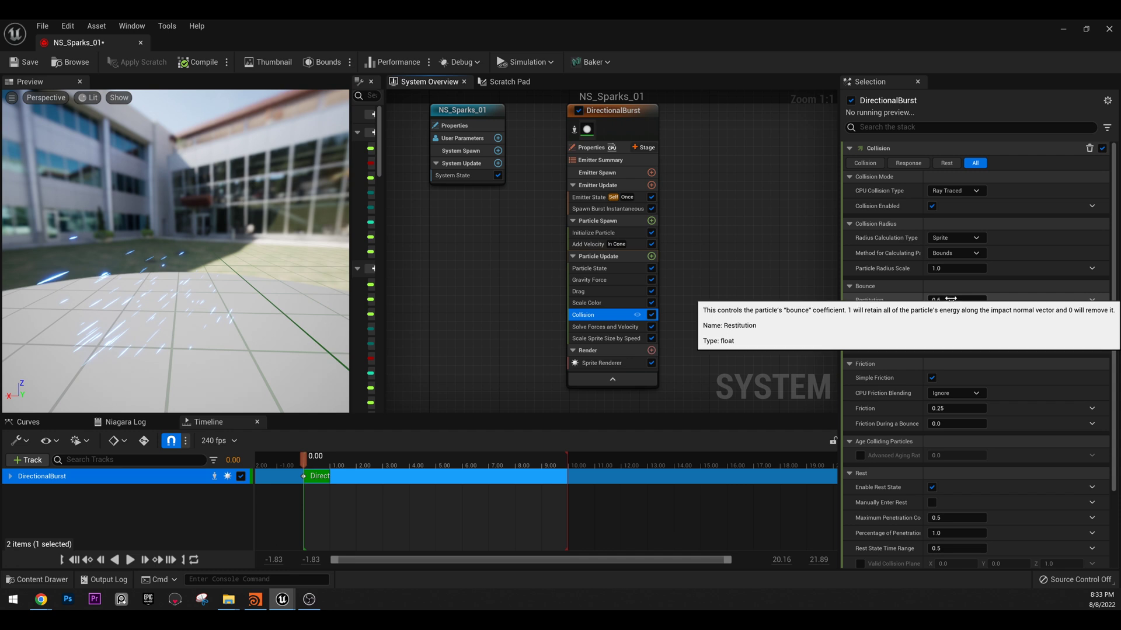
left_click(951, 298)
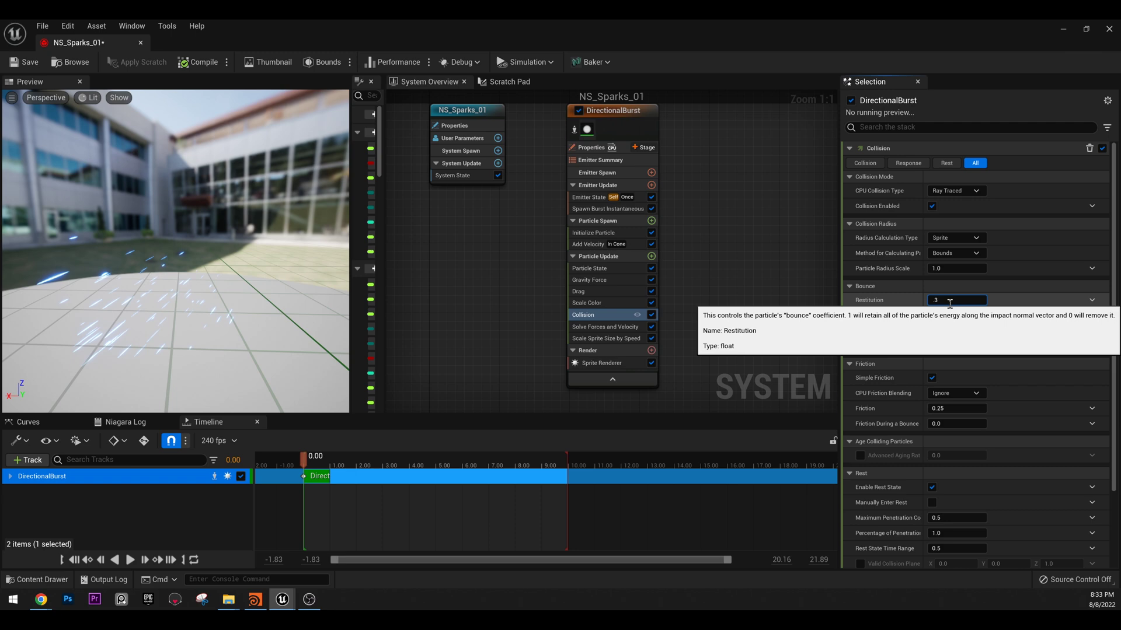
left_click_drag(992, 26, 946, 215)
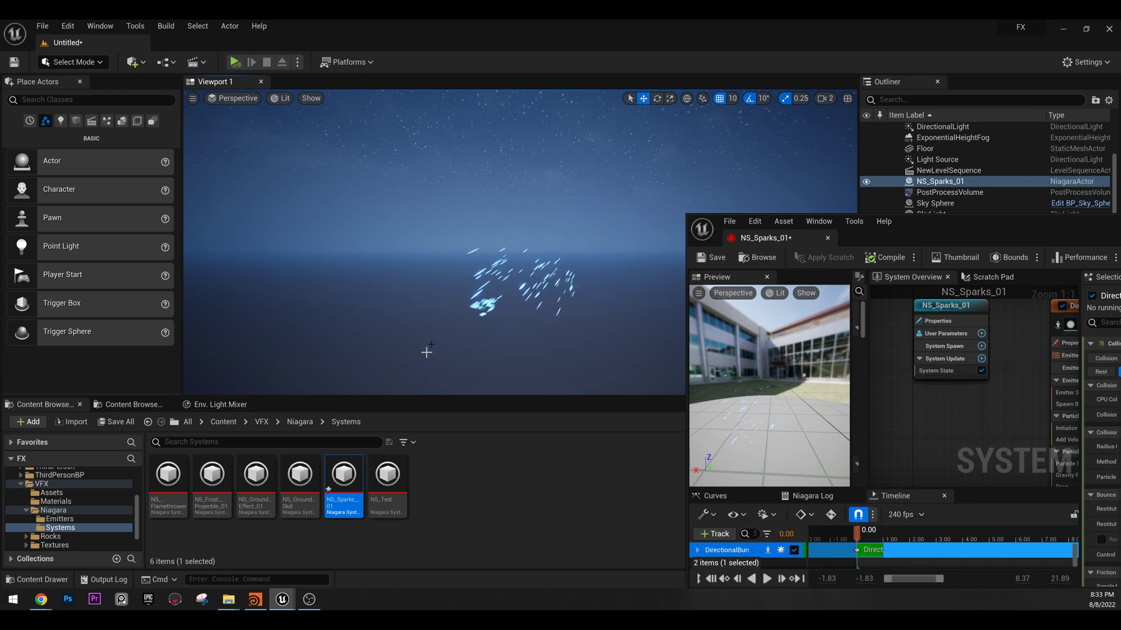
left_click_drag(1012, 229, 847, 169)
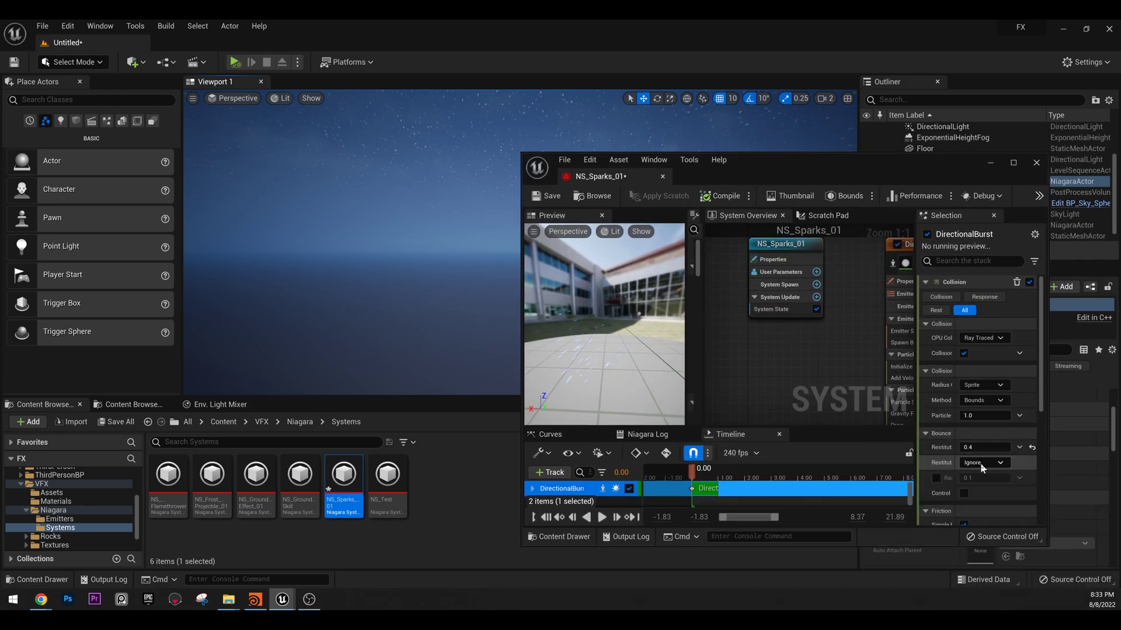
Step: Set the Collision module's Friction to 0.3 and preview the sparks in the level
scroll(961, 464, "down", 2)
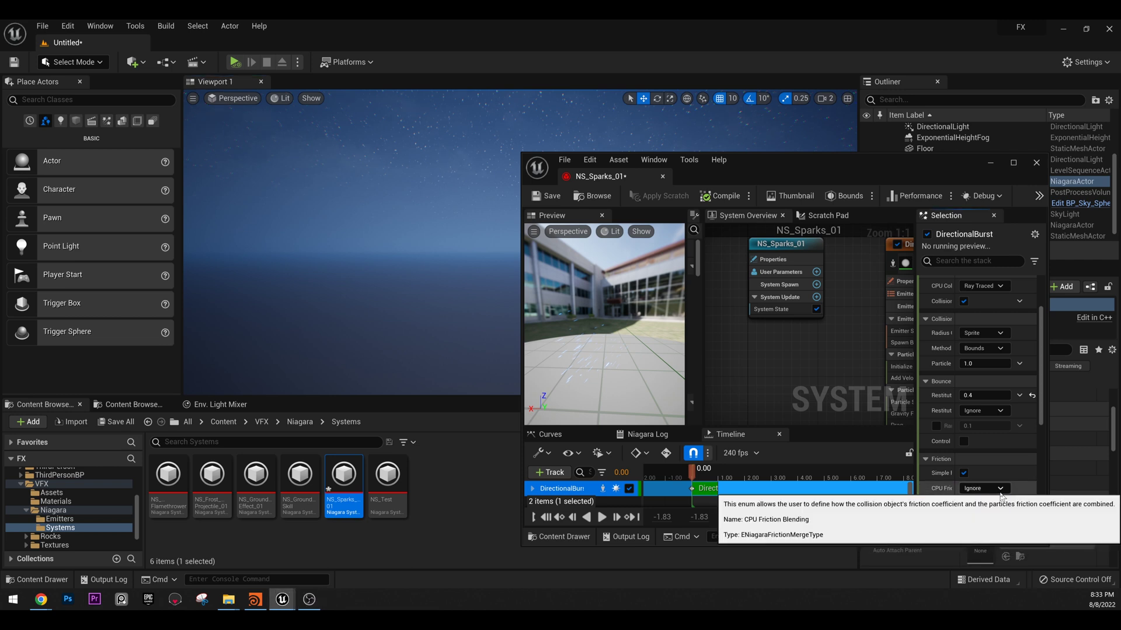
left_click(989, 504)
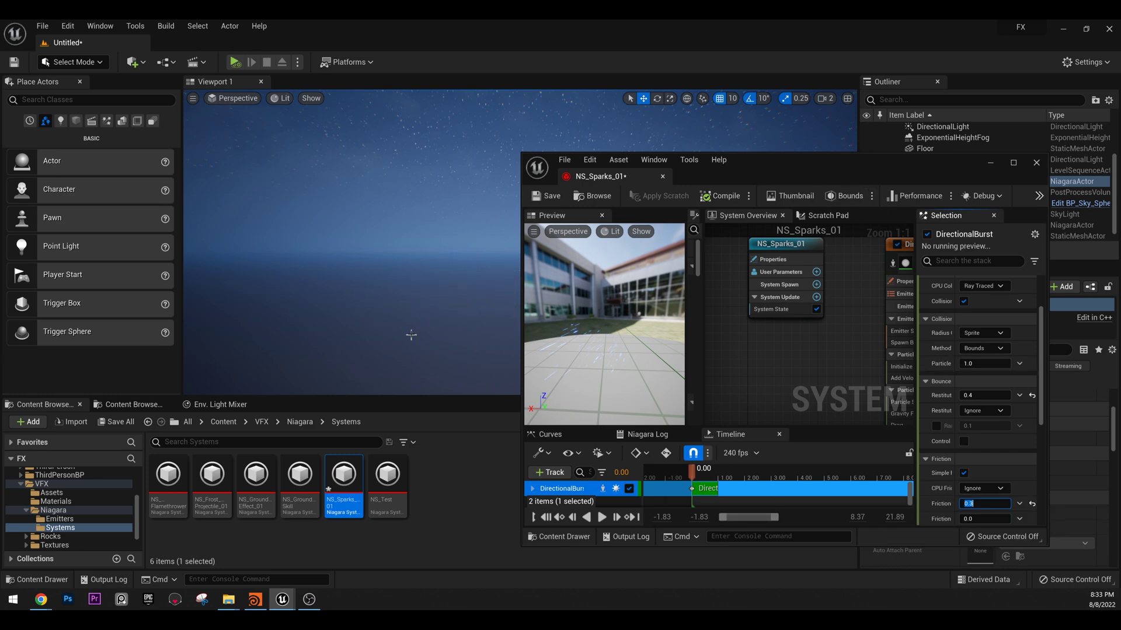
left_click(993, 162)
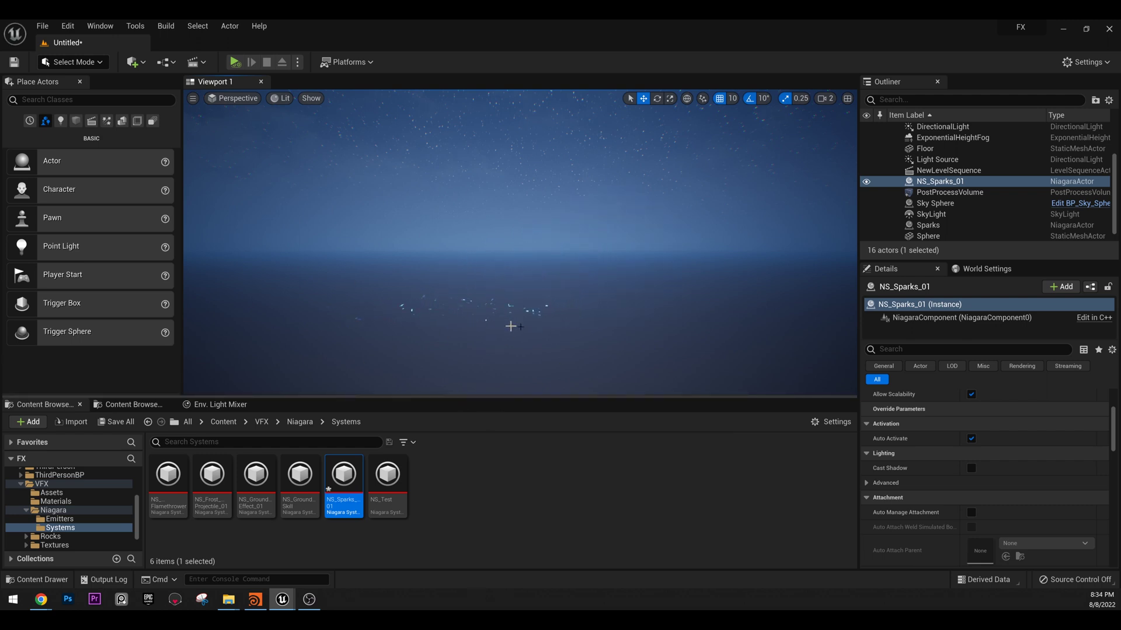
Step: Reopen the NS_Sparks_01 system and maximize its editor window
double_click(344, 488)
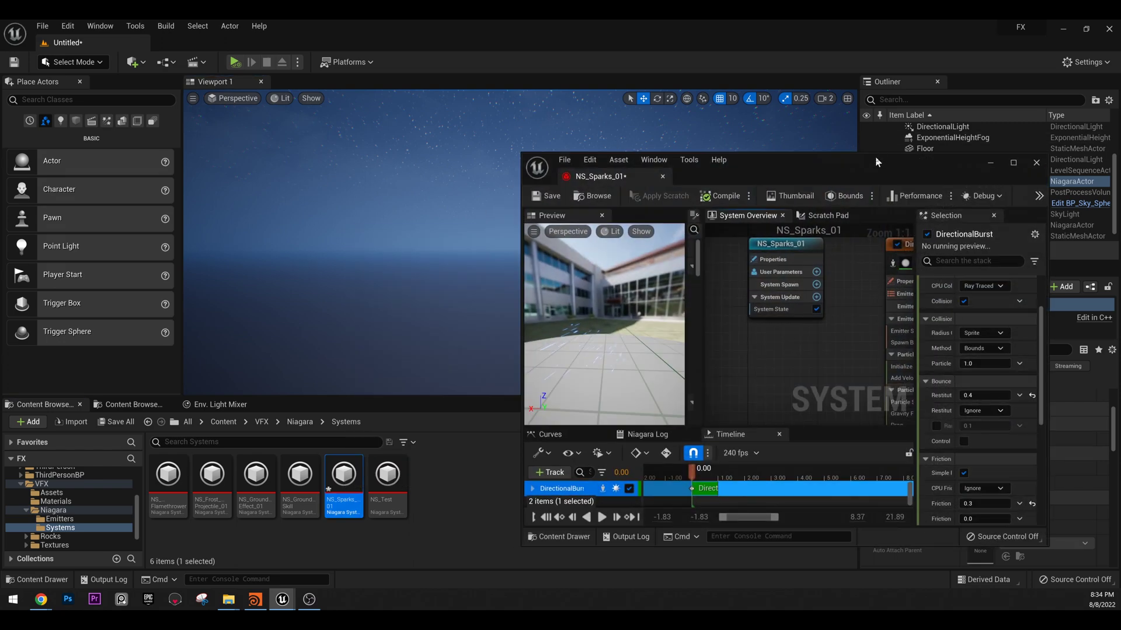
left_click_drag(876, 157, 740, 88)
double_click(740, 87)
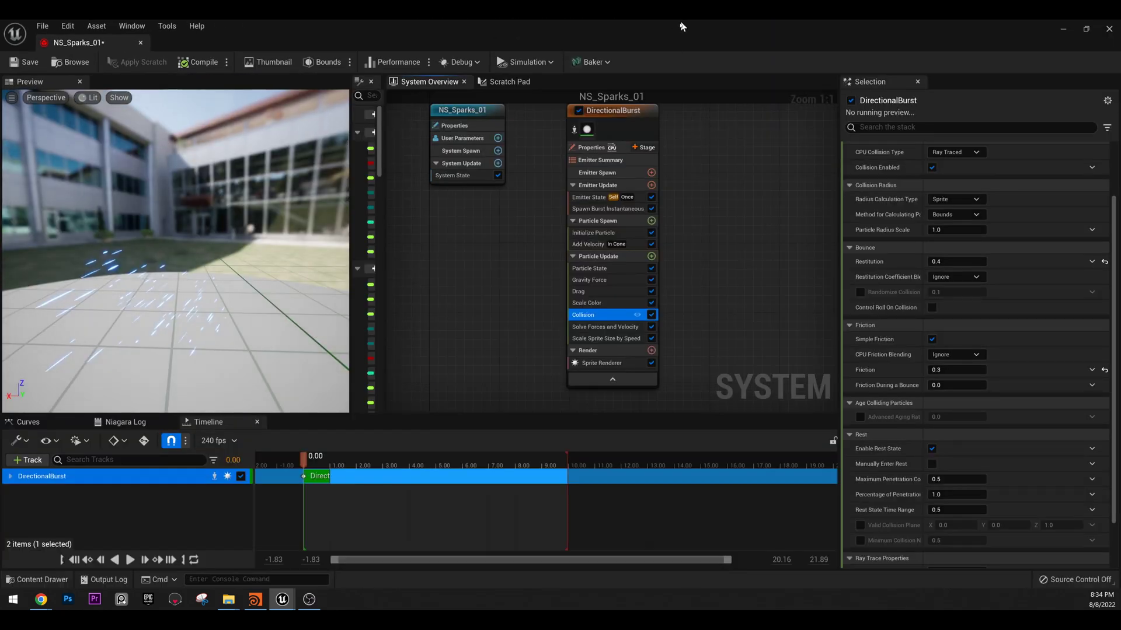
Step: Preview the sparks in the level, and set Initialize Particle's Lifetime Min to 0.6 and Lifetime Max to 1.2
left_click_drag(730, 27, 512, 482)
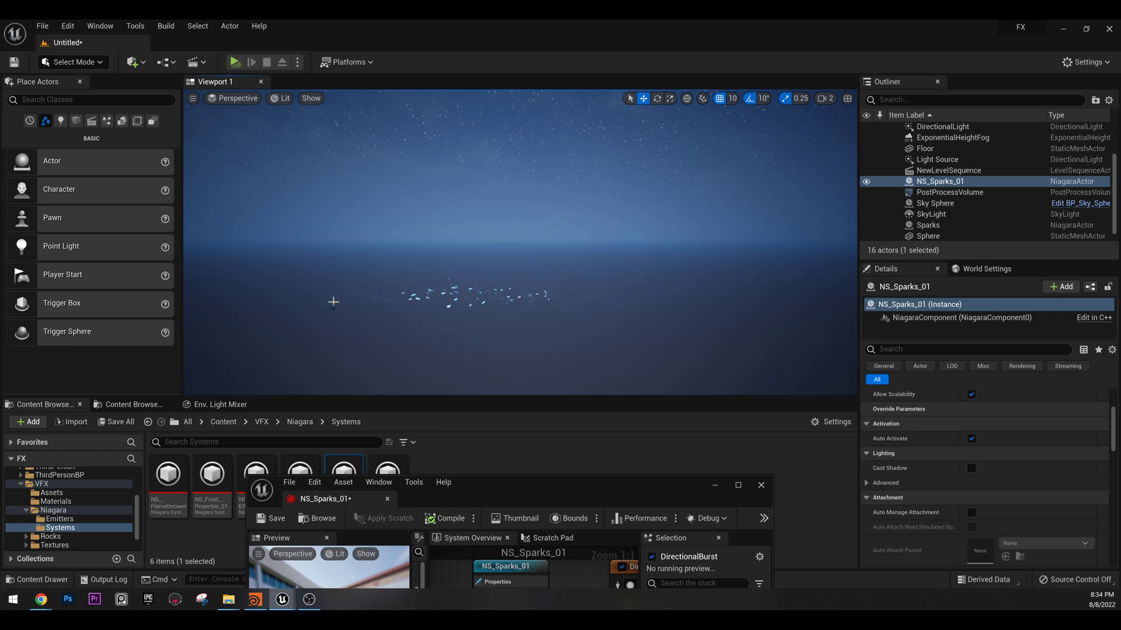
left_click_drag(595, 492, 706, 43)
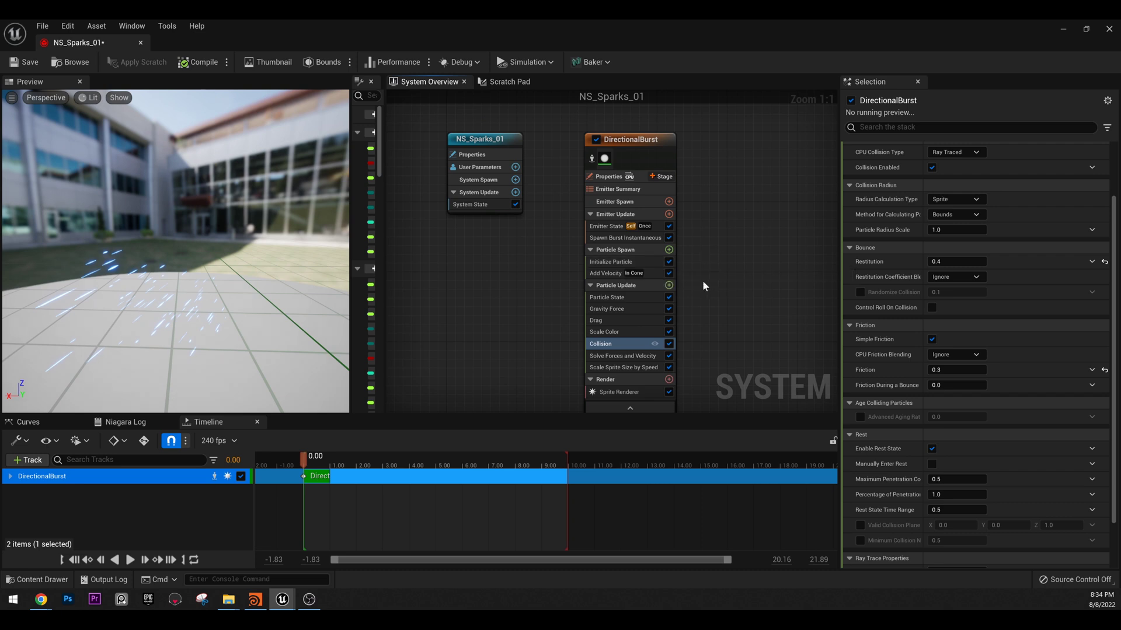
left_click(601, 244)
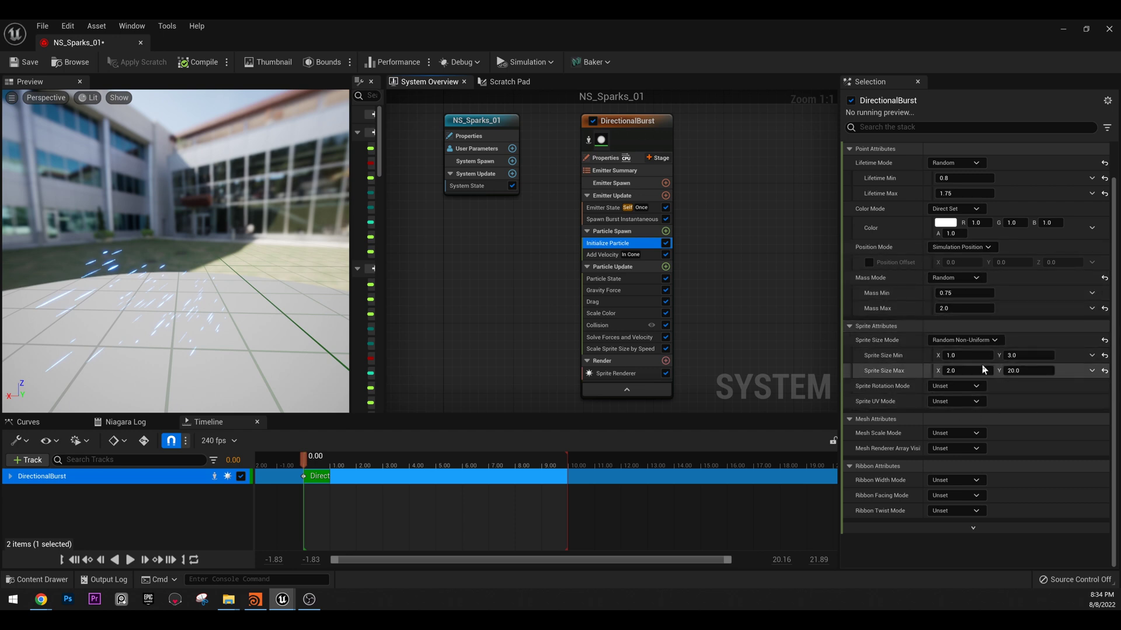
scroll(992, 281, "up", 1)
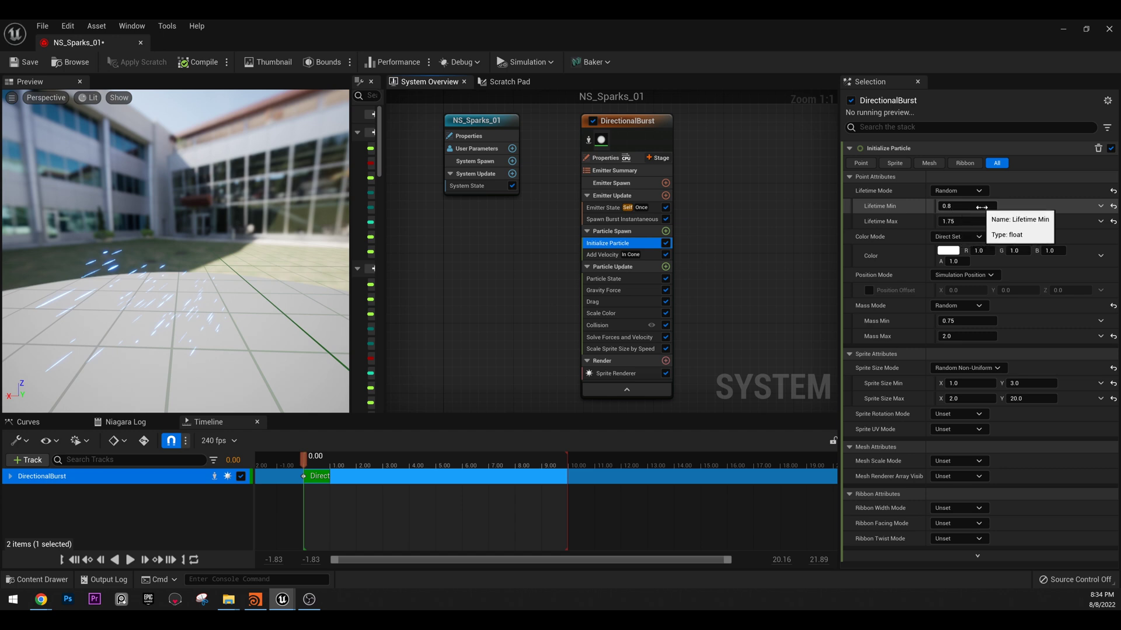
left_click(957, 206)
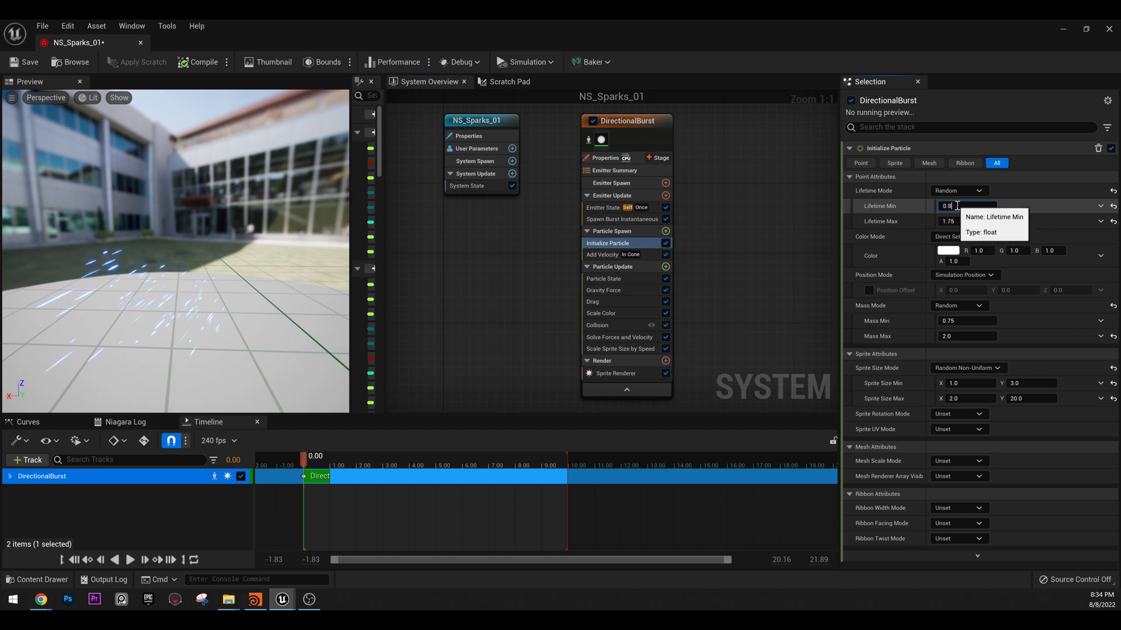
type("0.6")
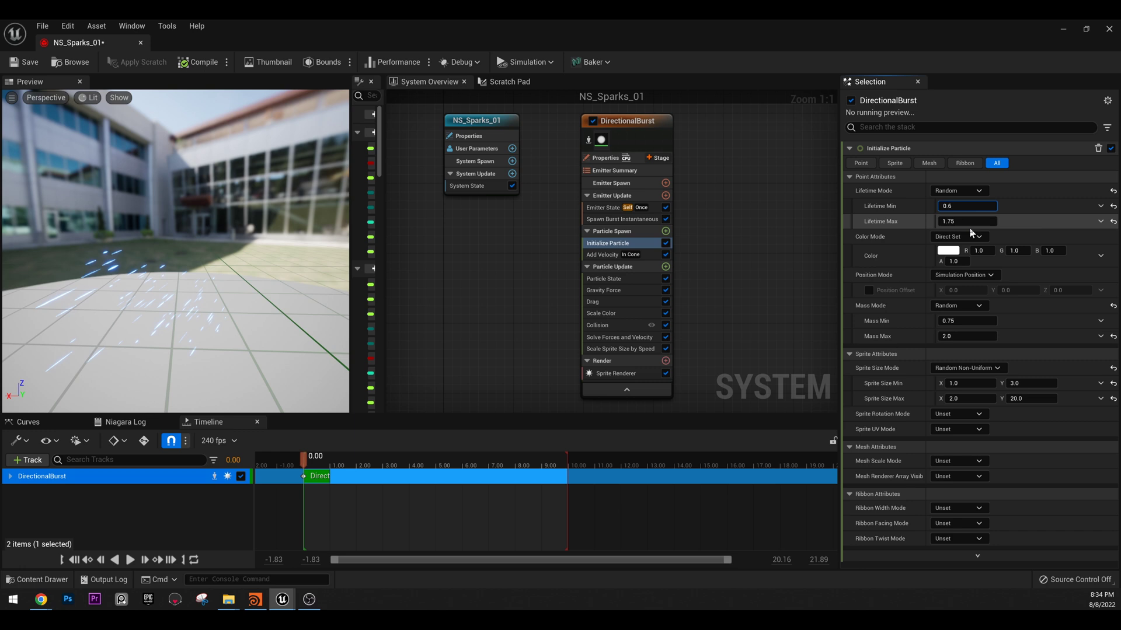
left_click(960, 221)
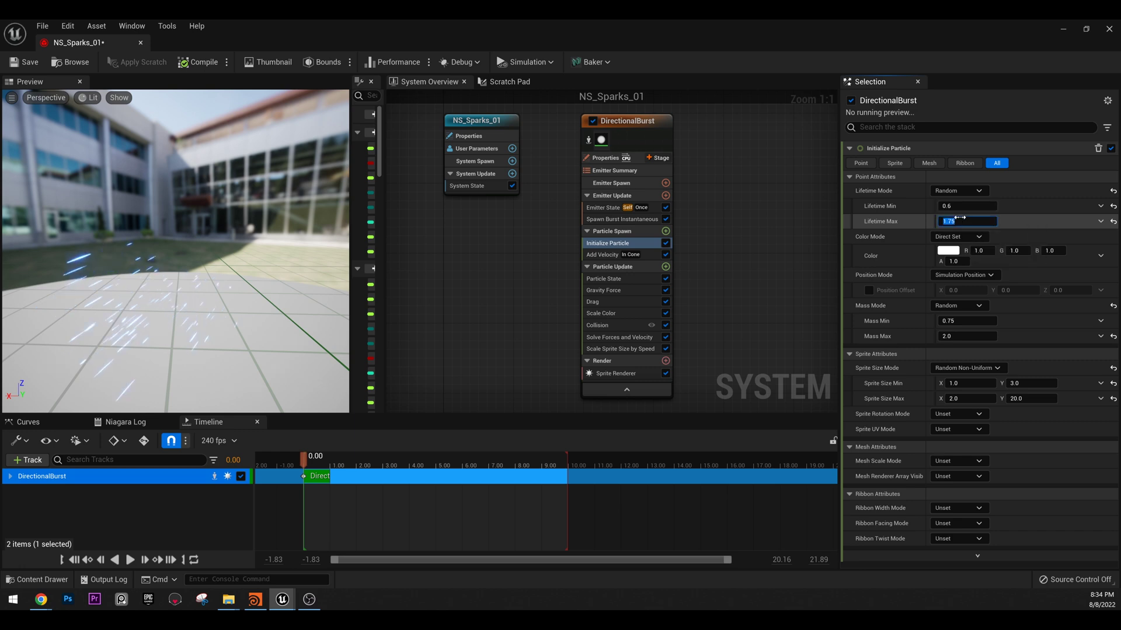
type("1.2")
key("Return")
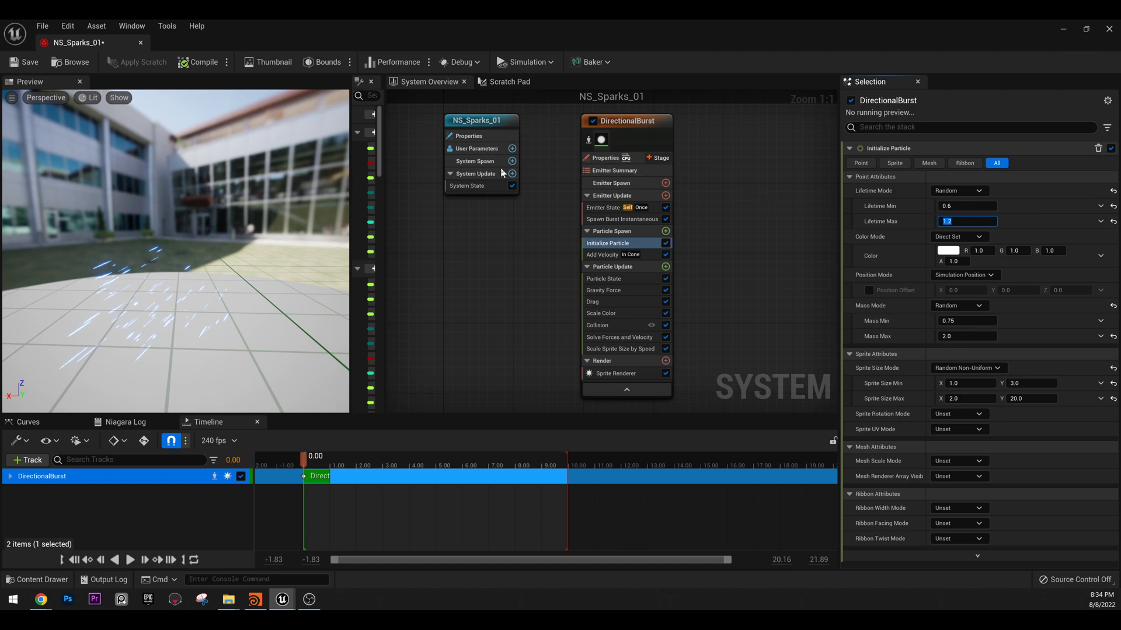
Step: Save the sparks system, check the shorter-lived particles in the level viewport, and maximize the system editor again
left_click(24, 62)
left_click_drag(1044, 30, 818, 431)
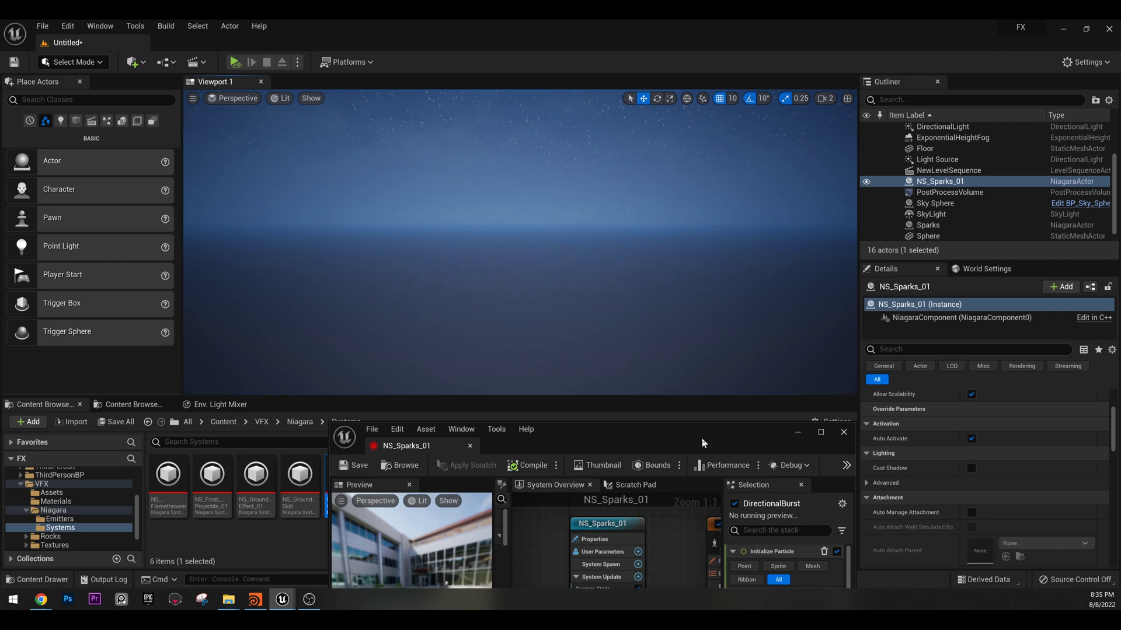
left_click_drag(701, 437, 757, 22)
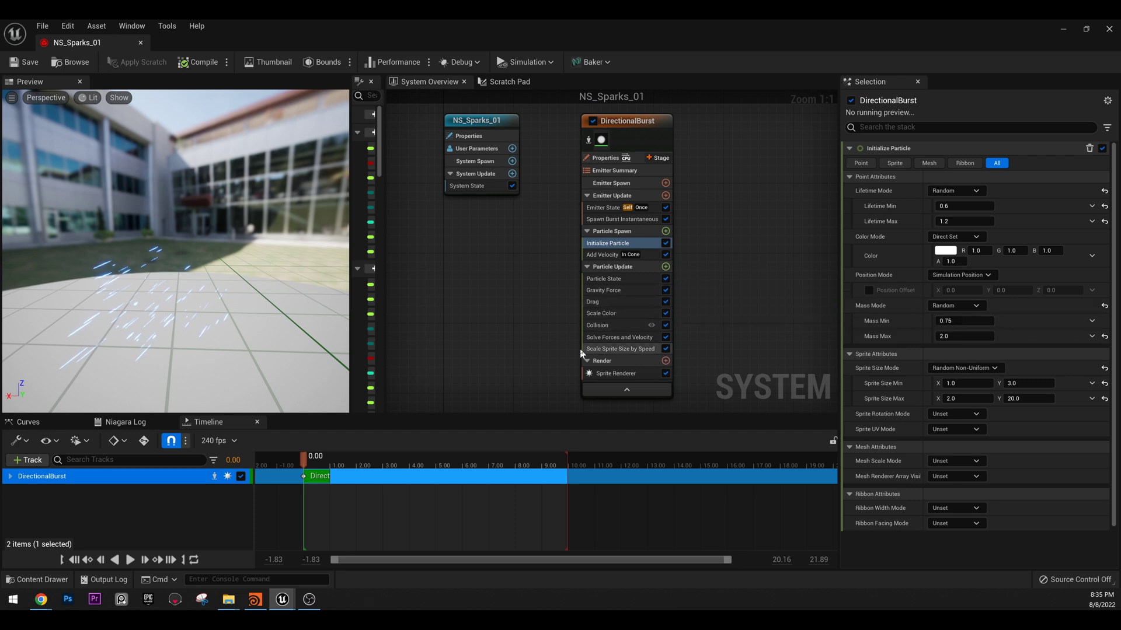
Step: Assign a Random Range Float dynamic input to the Collision module's Restitution
left_click(602, 325)
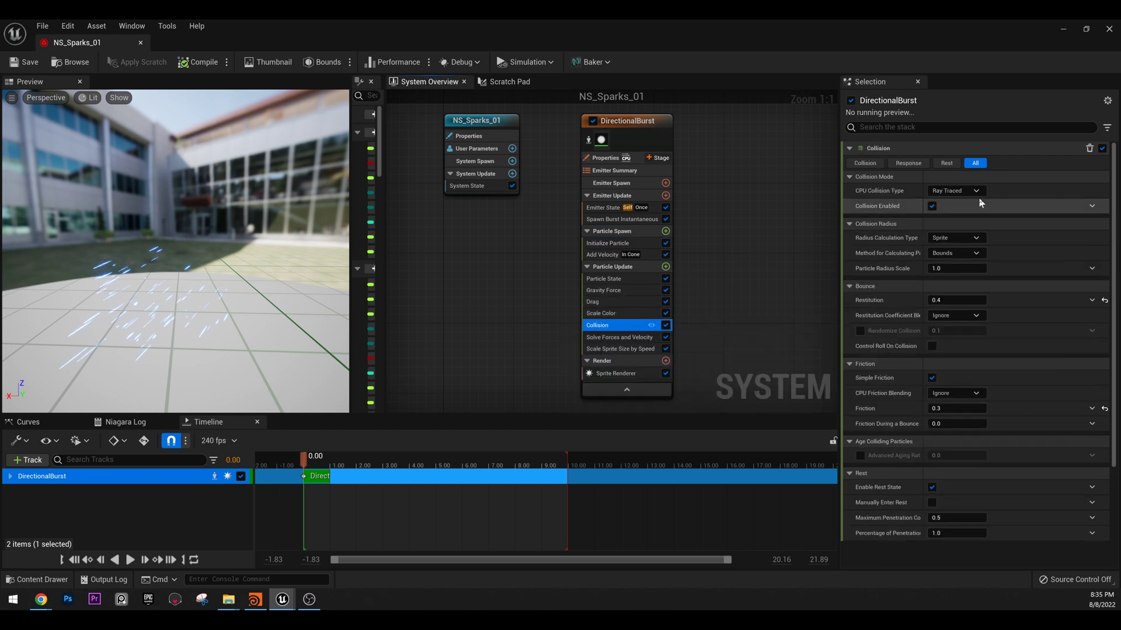
left_click(1091, 301)
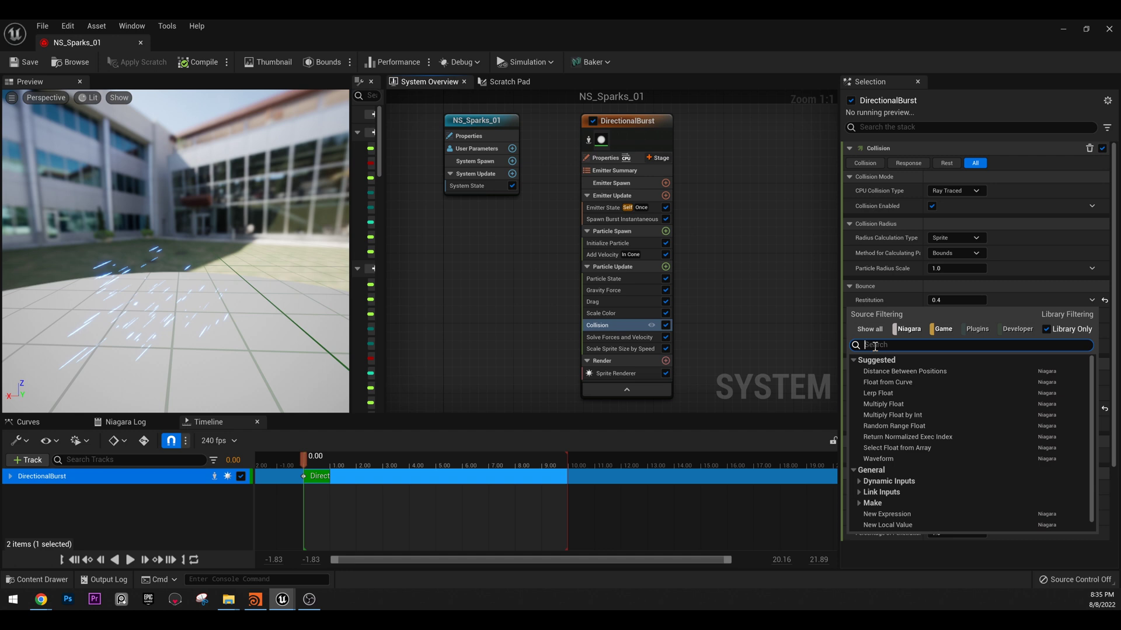
type("random")
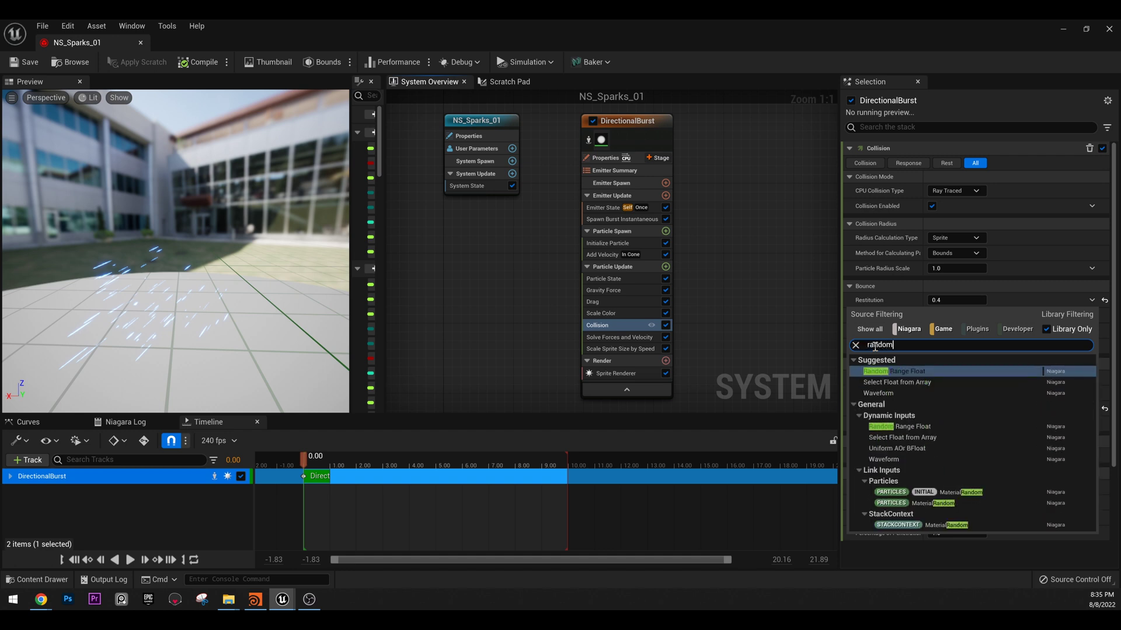
key("BackSpace")
key("BackSpace")
key("BackSpace")
type("ge")
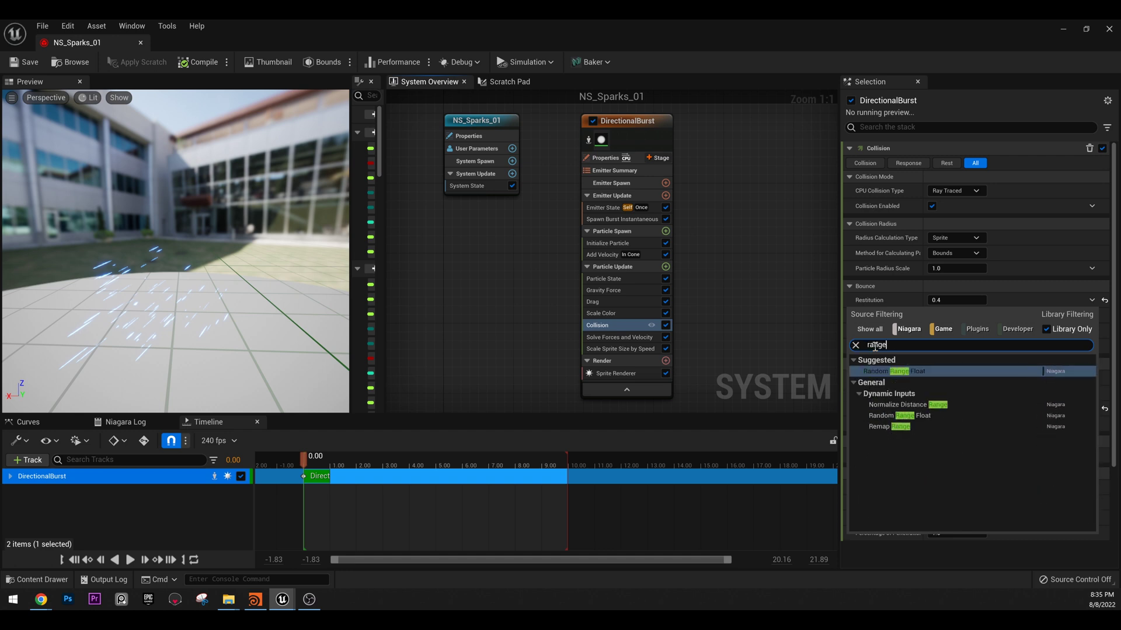
left_click(918, 371)
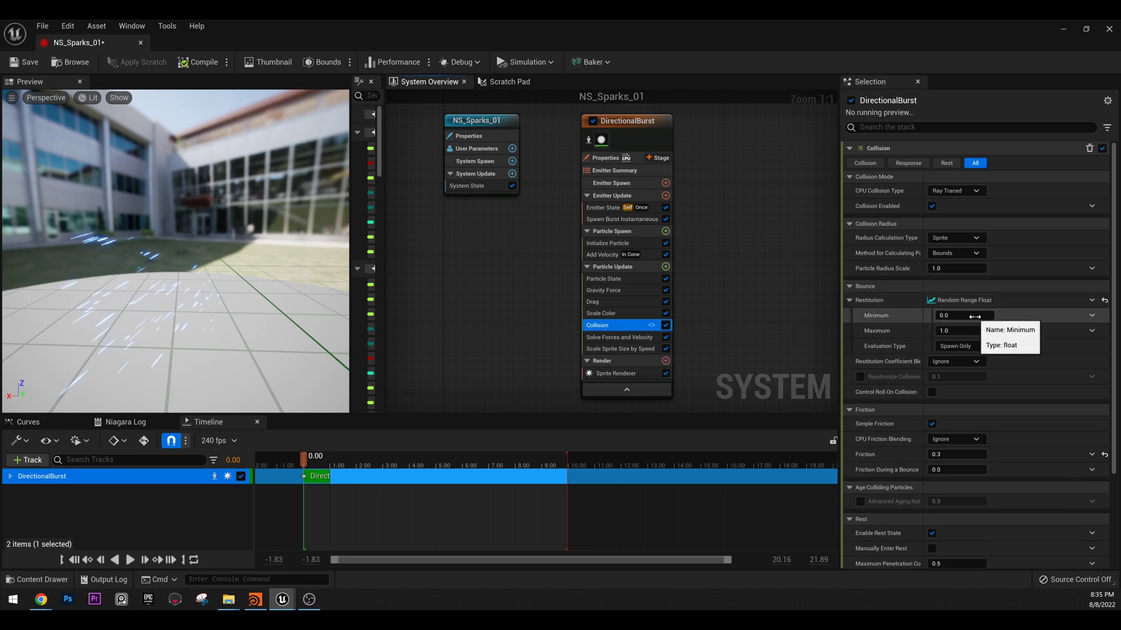
Step: Set the Restitution random range to a Minimum of 0.3 and a Maximum of 0.5
left_click(976, 315)
key("BackSpace")
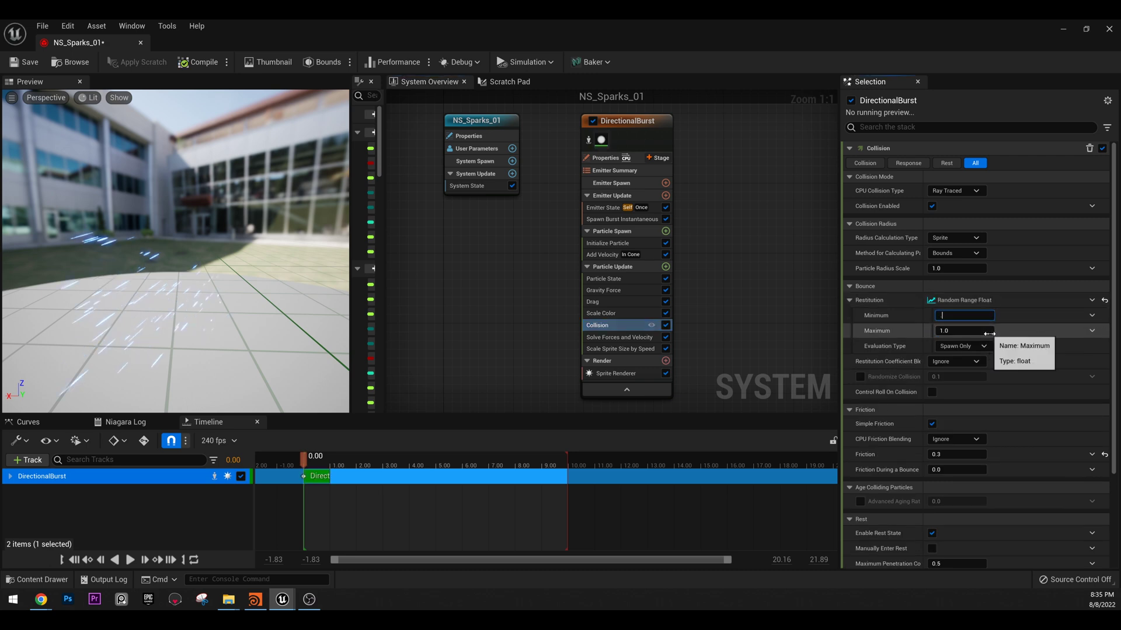
type("0.3")
left_click(951, 329)
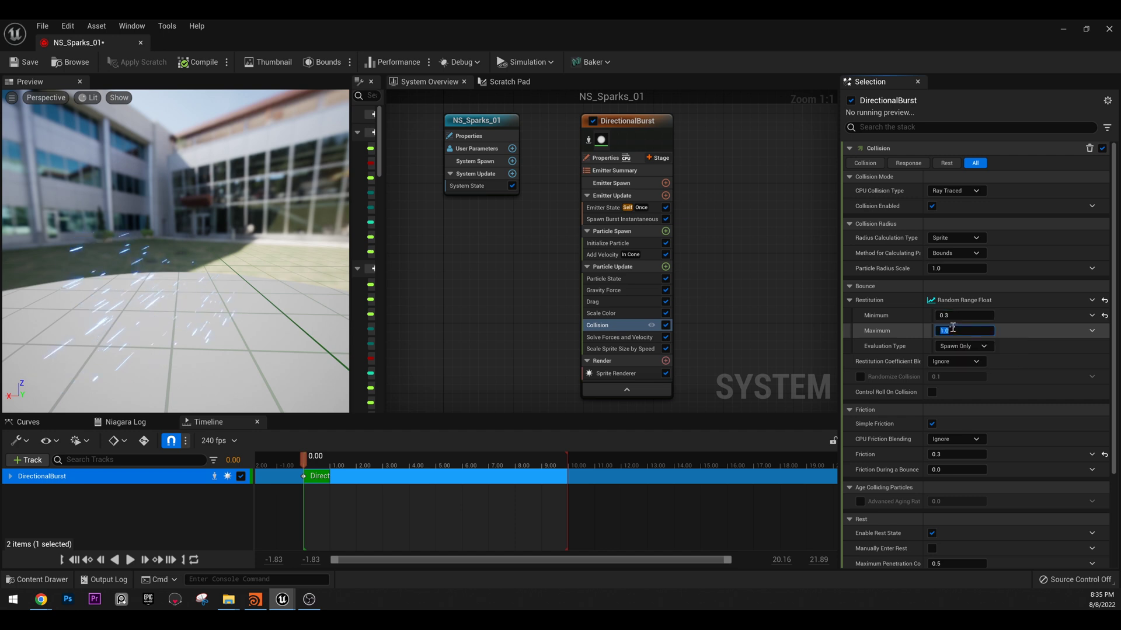
key("BackSpace")
type(".5")
key("Return")
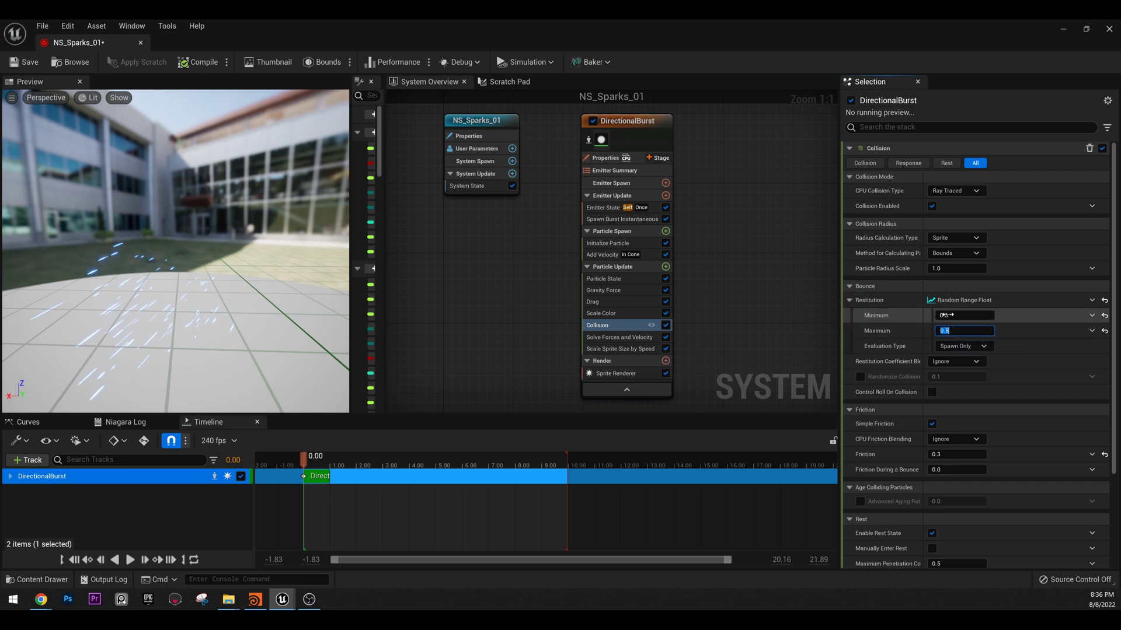
Step: Save the system with its randomized restitution, look at the level viewport, and return to the NS_Sparks_01 editor
key("ctrl+s")
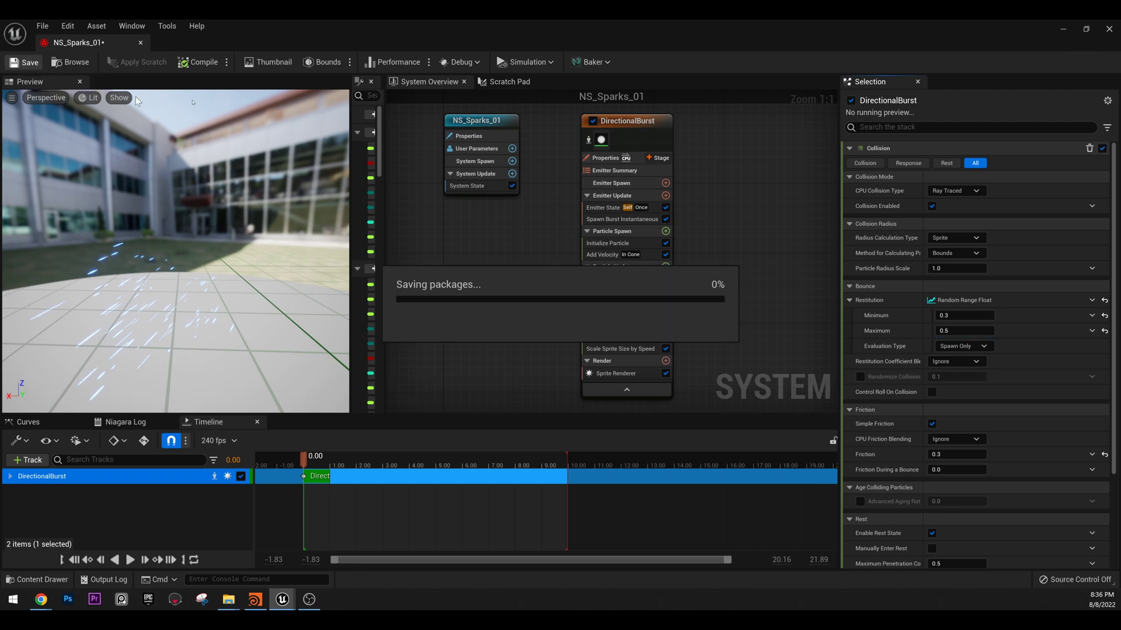
left_click(1064, 32)
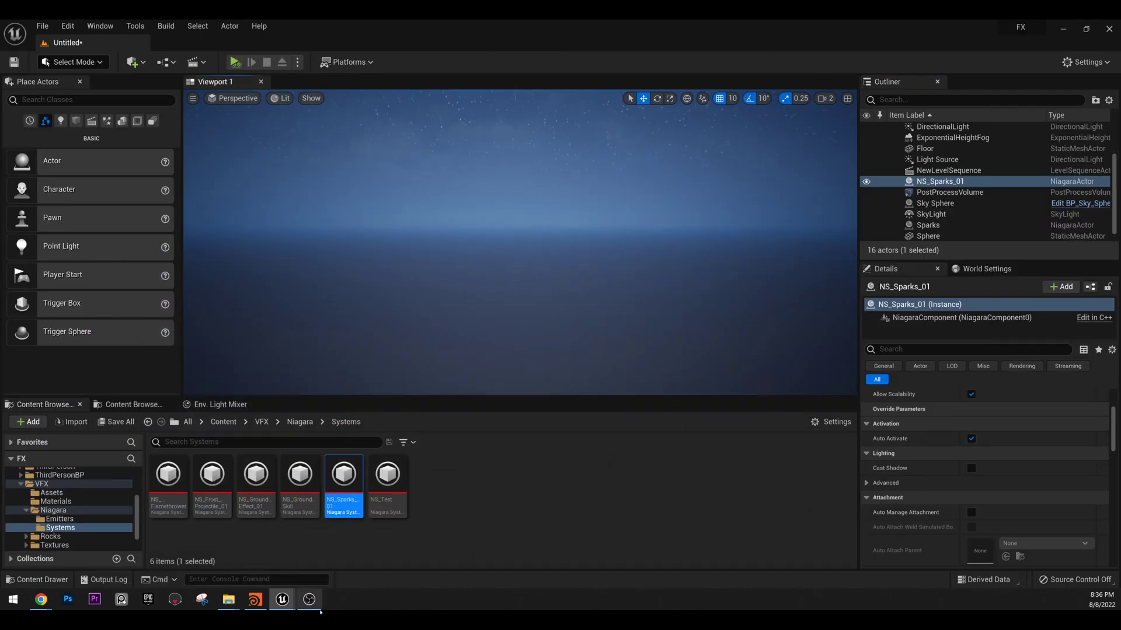
mouse_move(284, 600)
left_click(342, 548)
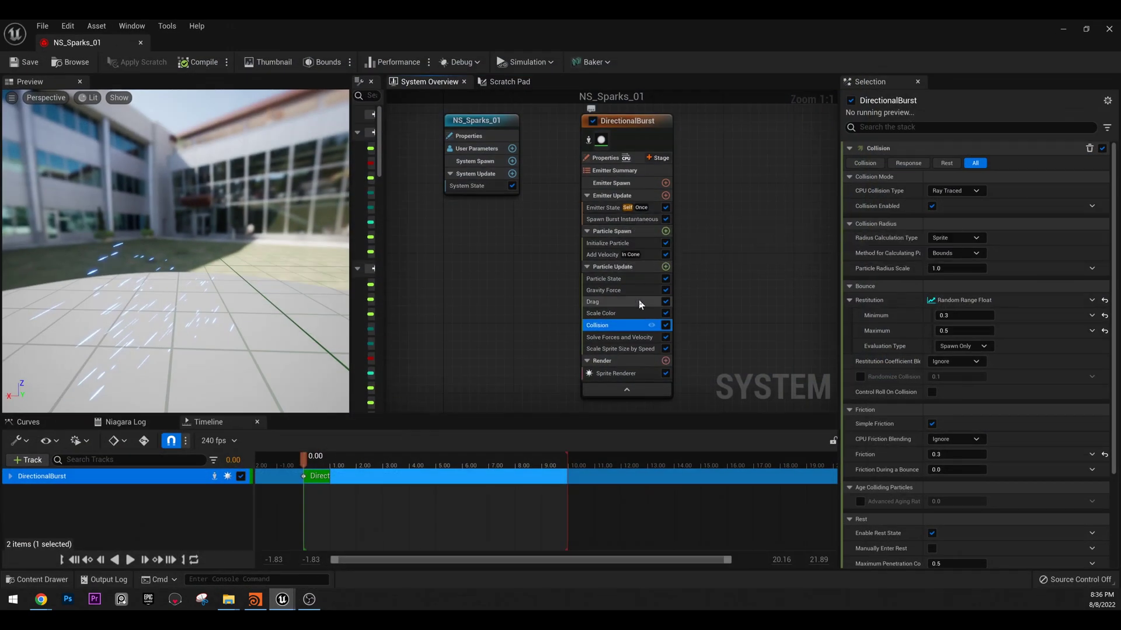
Step: Inspect the Spawn Burst Instantaneous module and preview the sparks in the level with game view on
left_click(638, 221)
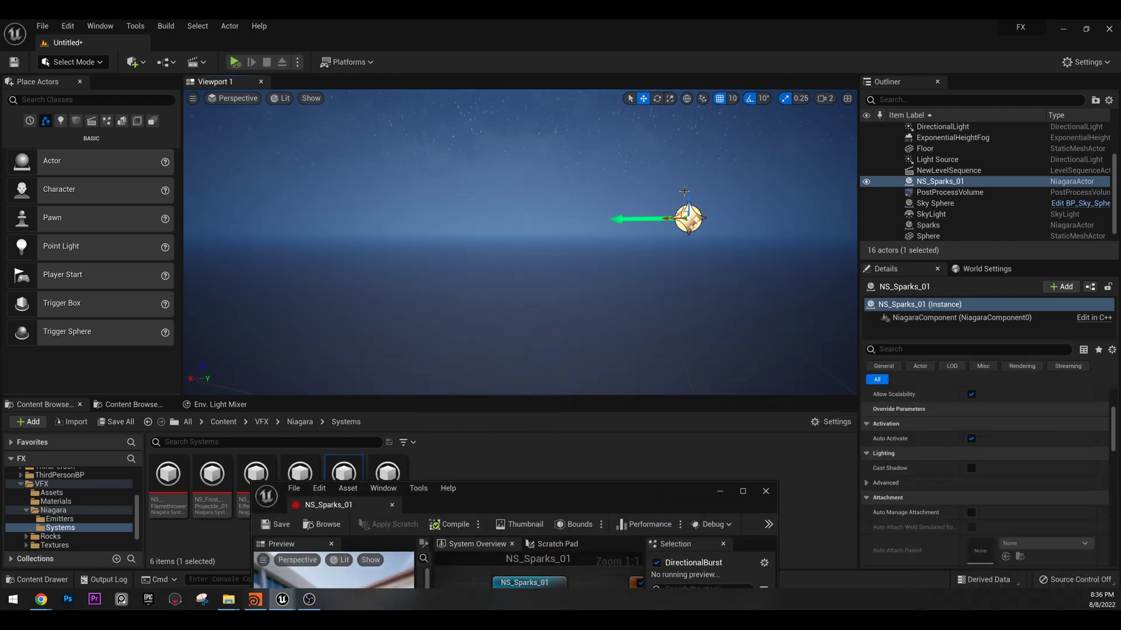
key("g")
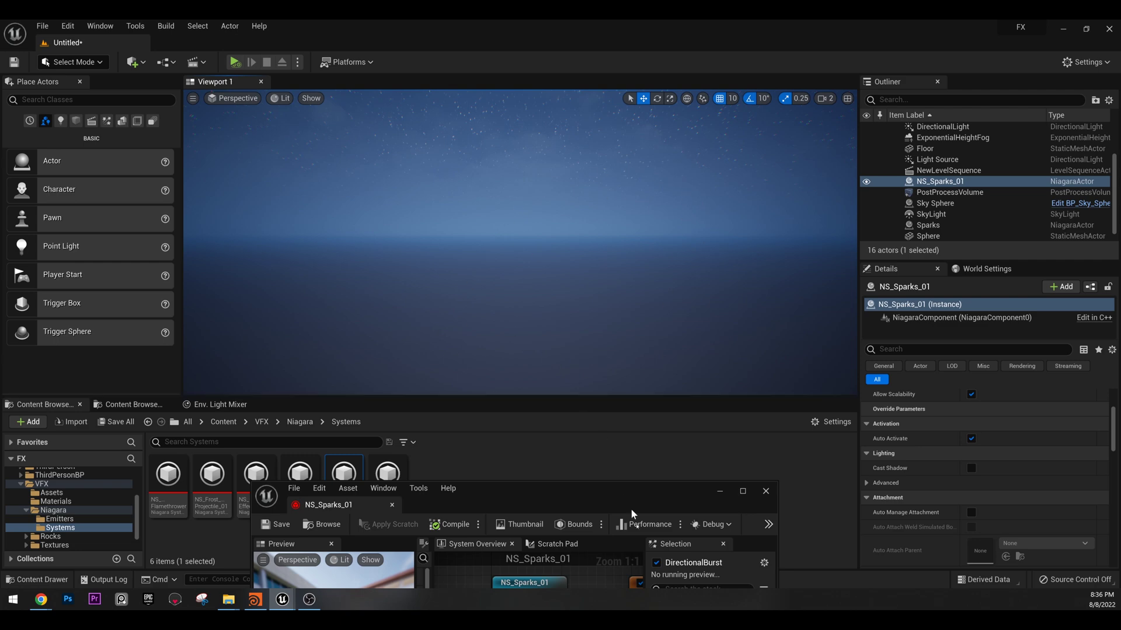
left_click_drag(620, 497, 702, 19)
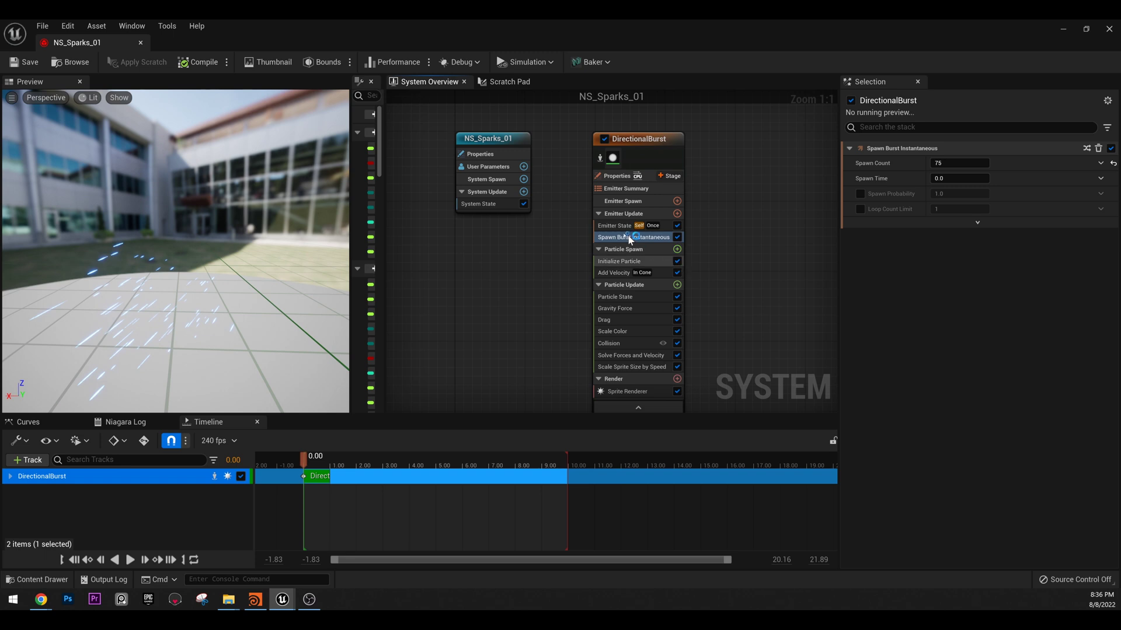
Step: Set the Emitter State's Loop Behavior to Infinite and delete the Spawn Burst Instantaneous module
left_click(614, 227)
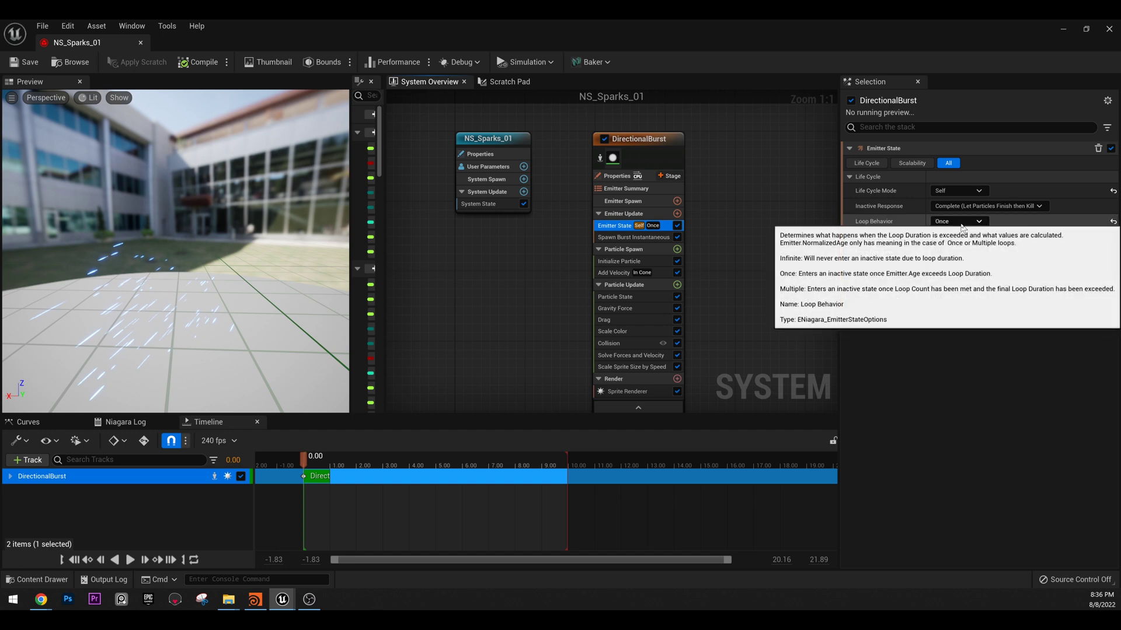
left_click(960, 225)
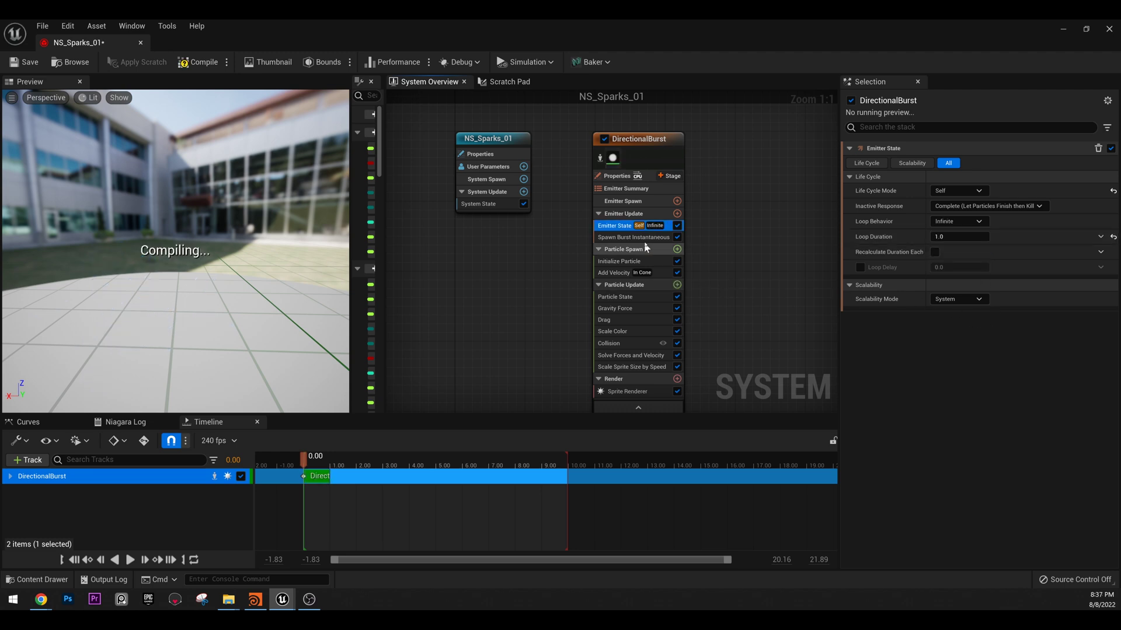
left_click(659, 237)
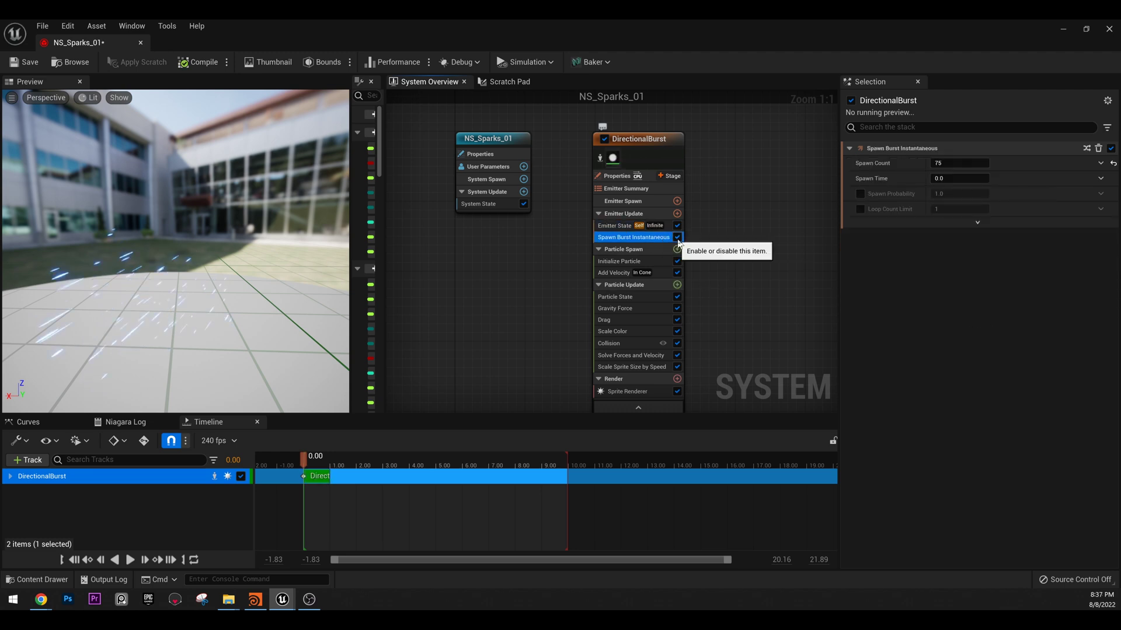
key("Delete")
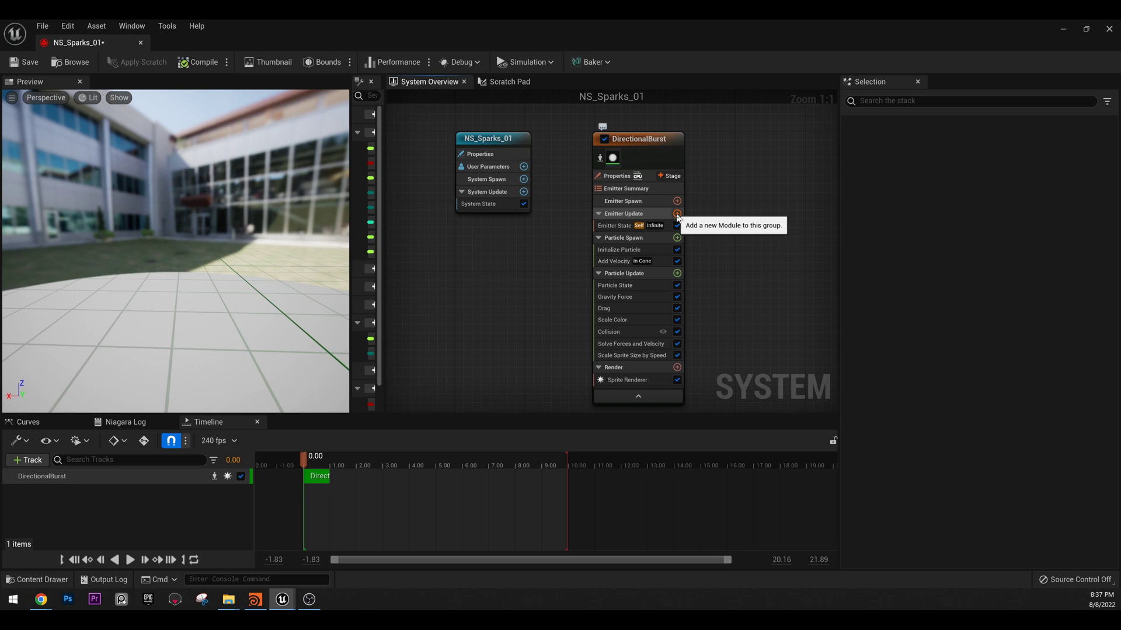
Step: Add a Spawn Rate module to the DirectionalBurst emitter's Emitter Update group
left_click(678, 214)
type("spww")
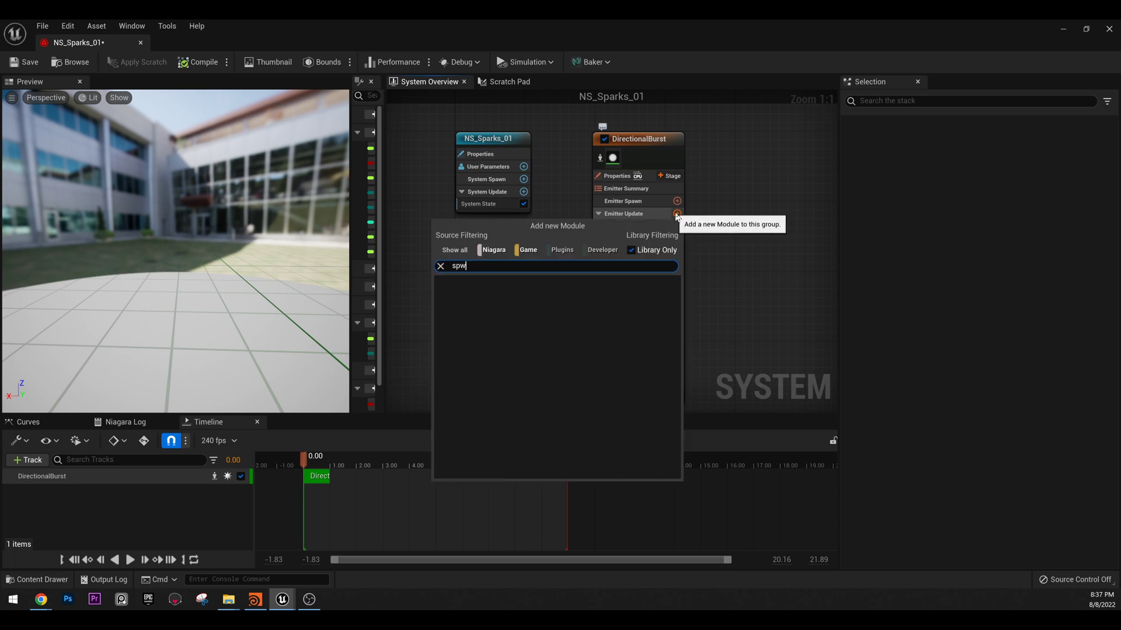
key("BackSpace")
key("BackSpace")
type("awn")
key("BackSpace")
key("BackSpace")
key("BackSpace")
key("BackSpace")
type("rate")
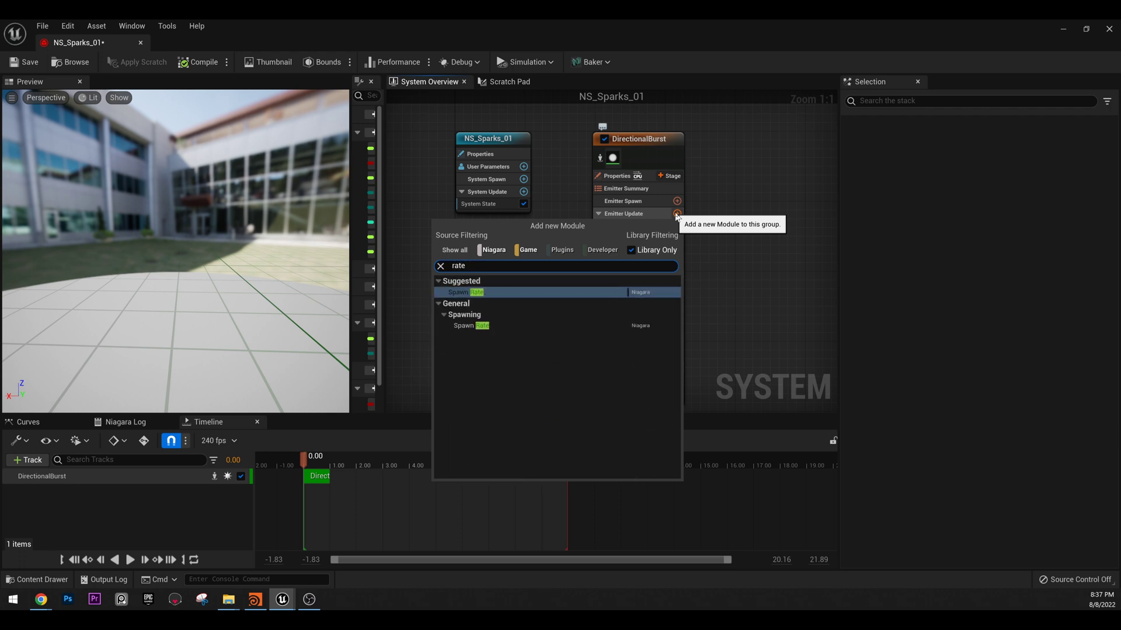
key("Return")
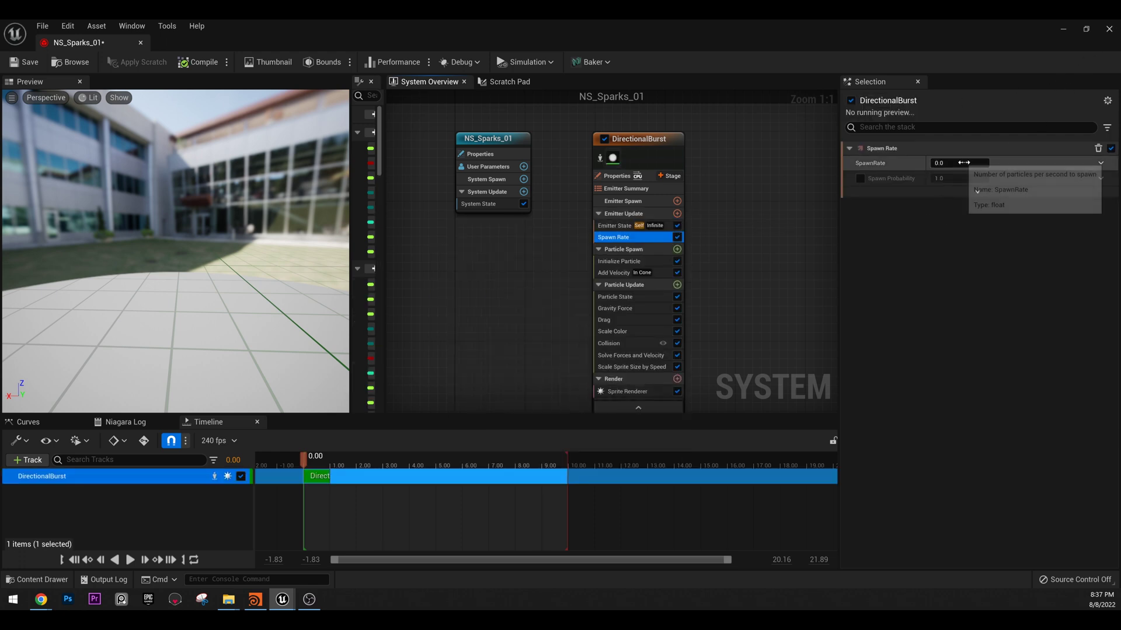
Step: Set the Spawn Rate module's SpawnRate to 100
left_click(963, 163)
type("100")
key("Return")
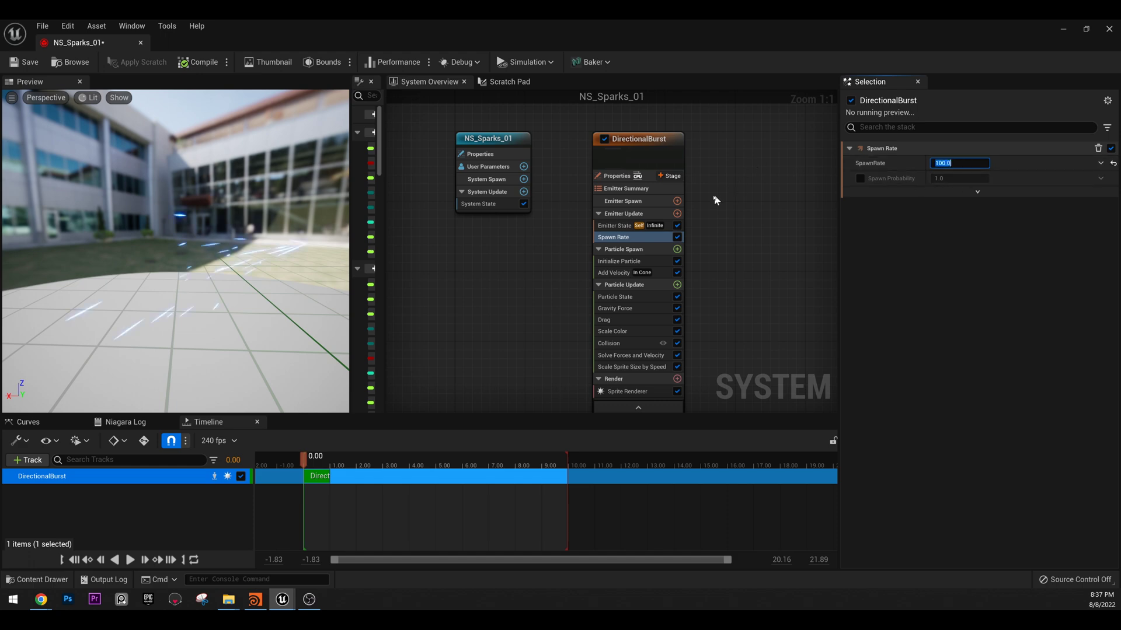
Step: Save the system, preview the continuous sparks in the level viewport, and reopen NS_Sparks_01
left_click(13, 60)
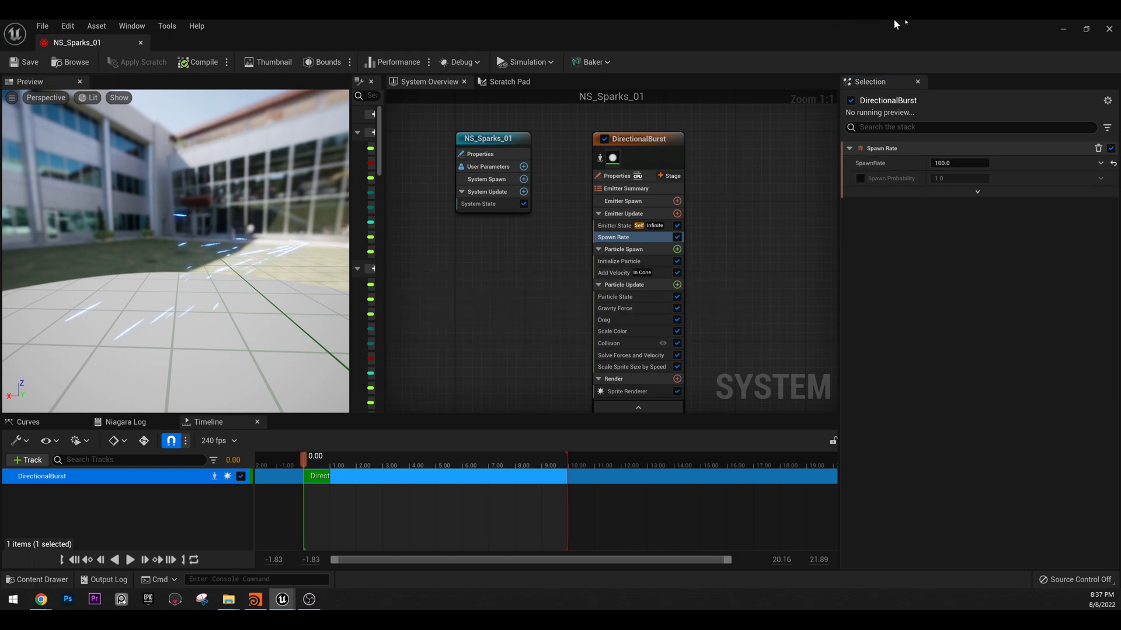
left_click(1058, 27)
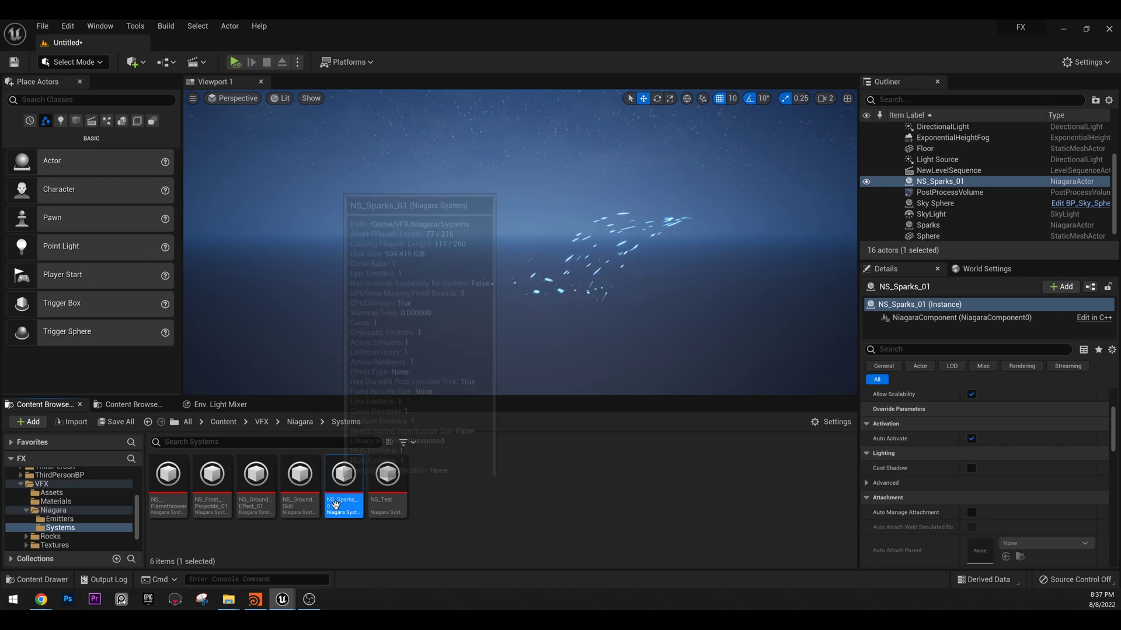
double_click(354, 494)
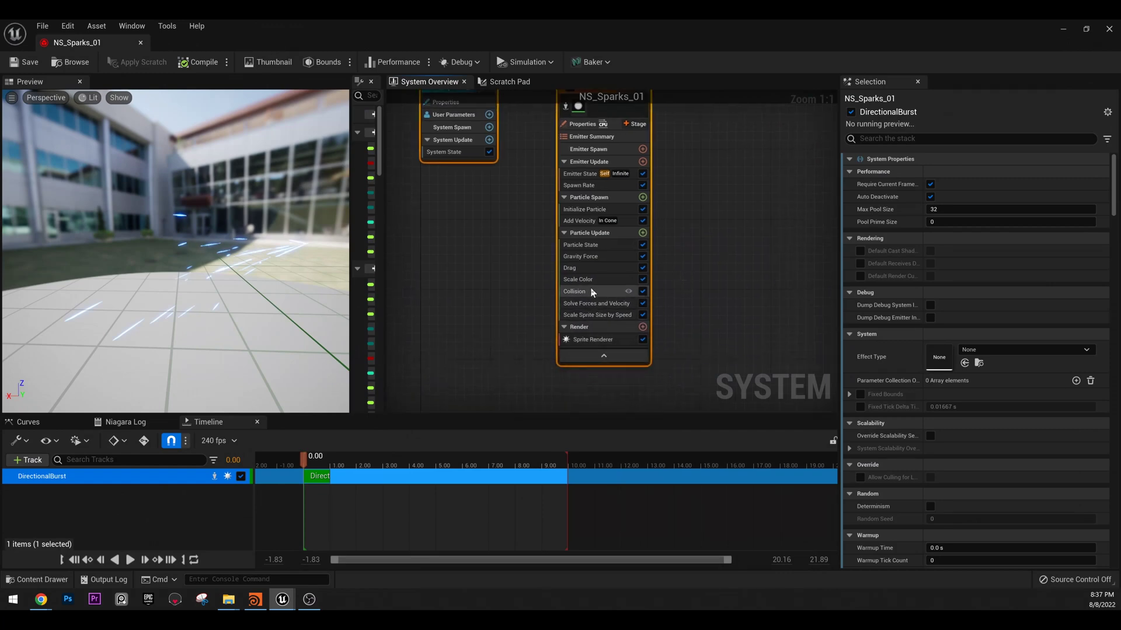
Step: Set the Collision module's Friction to a Random Range Float with Minimum 2 and Maximum 3
left_click(593, 292)
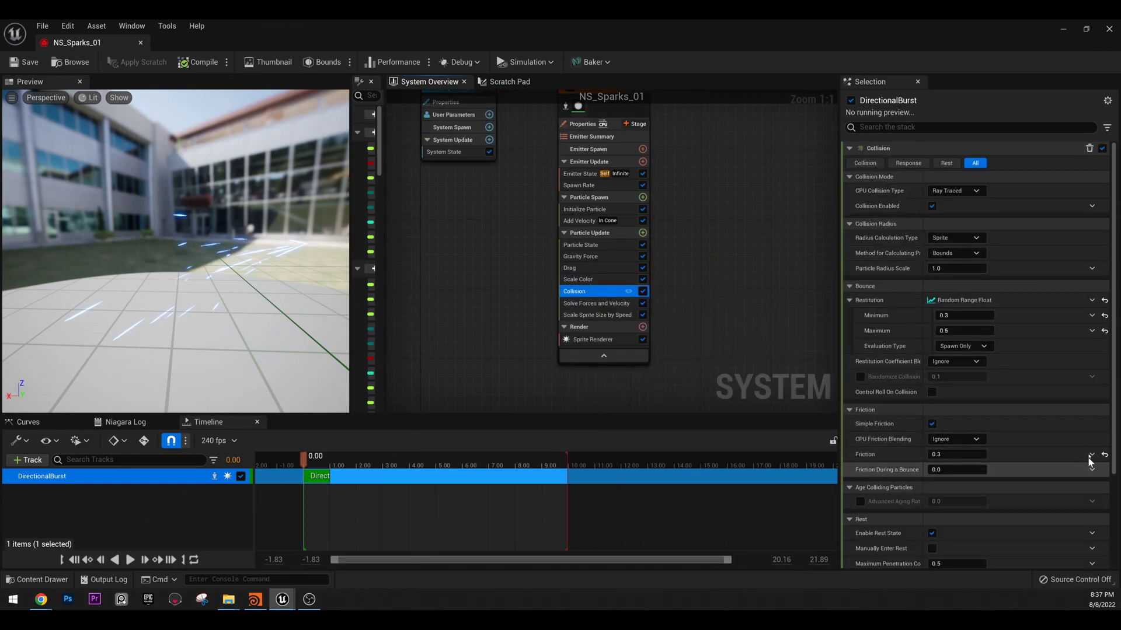
left_click(1091, 455)
type("ran")
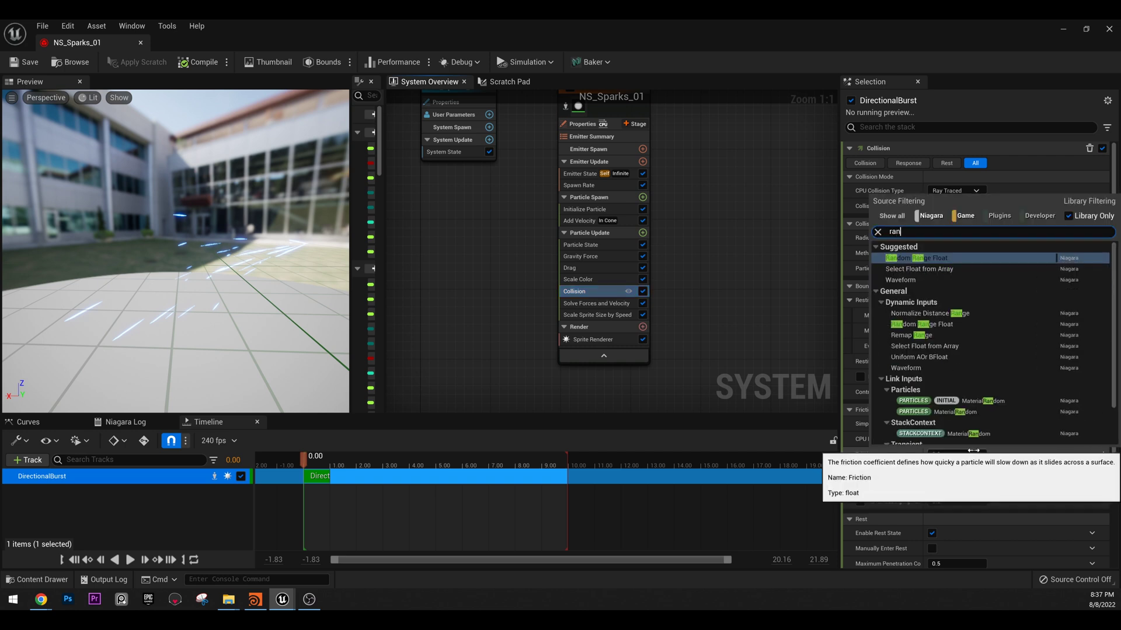
key("Return")
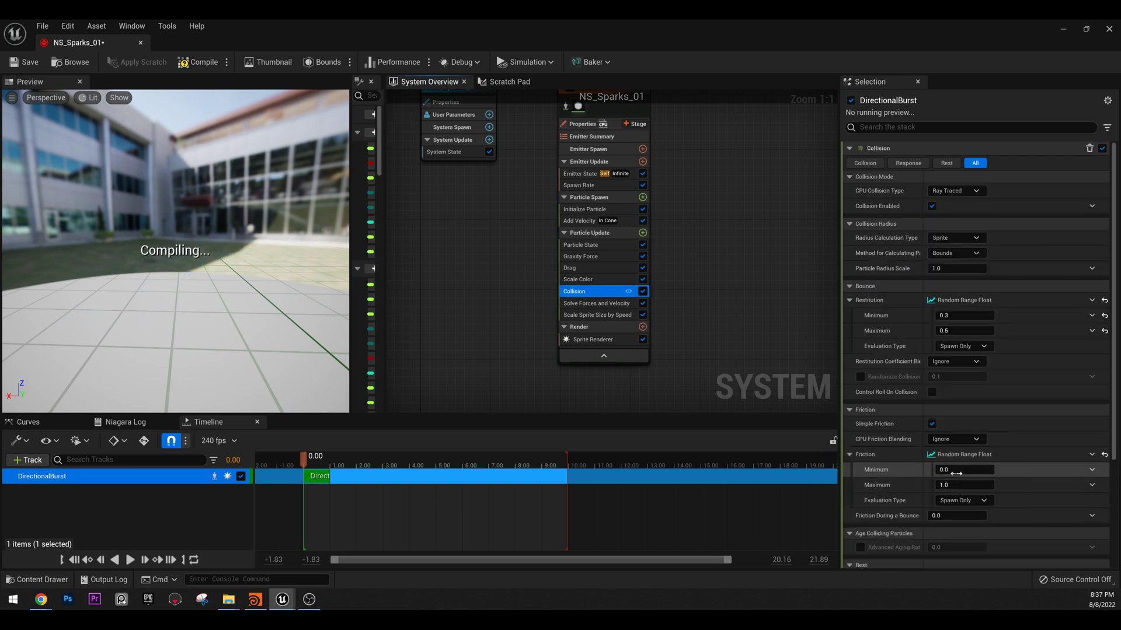
left_click(956, 470)
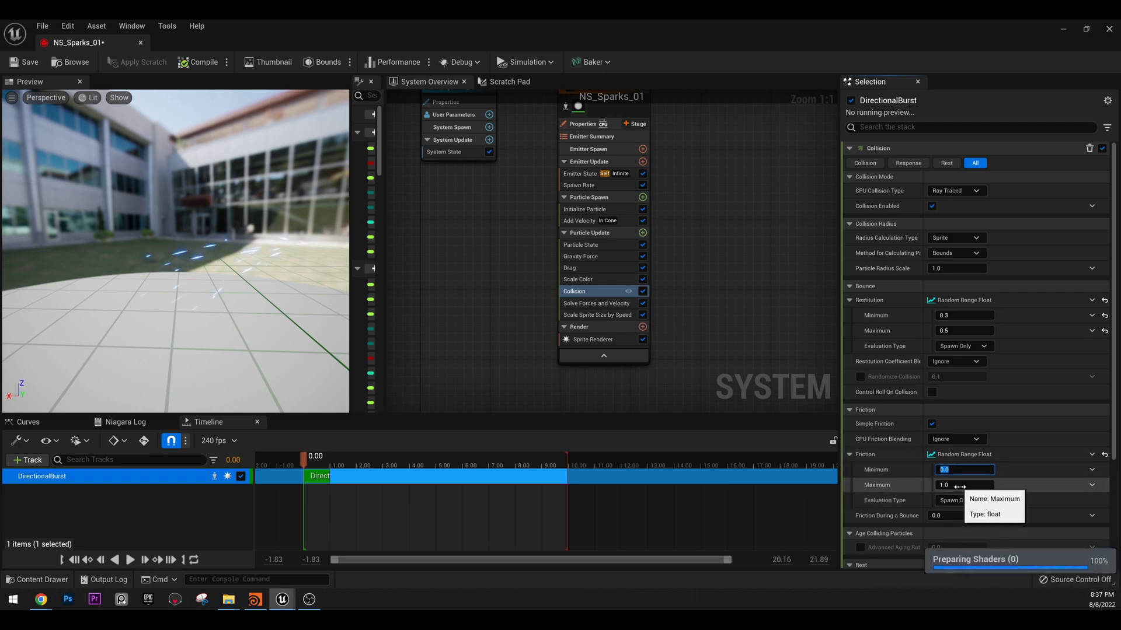
type("2")
key("Tab")
type("3")
key("Return")
Step: Save the system, check the sparks' bouncing in the level viewport, and return to the full-size NS_Sparks_01 editor
left_click(24, 62)
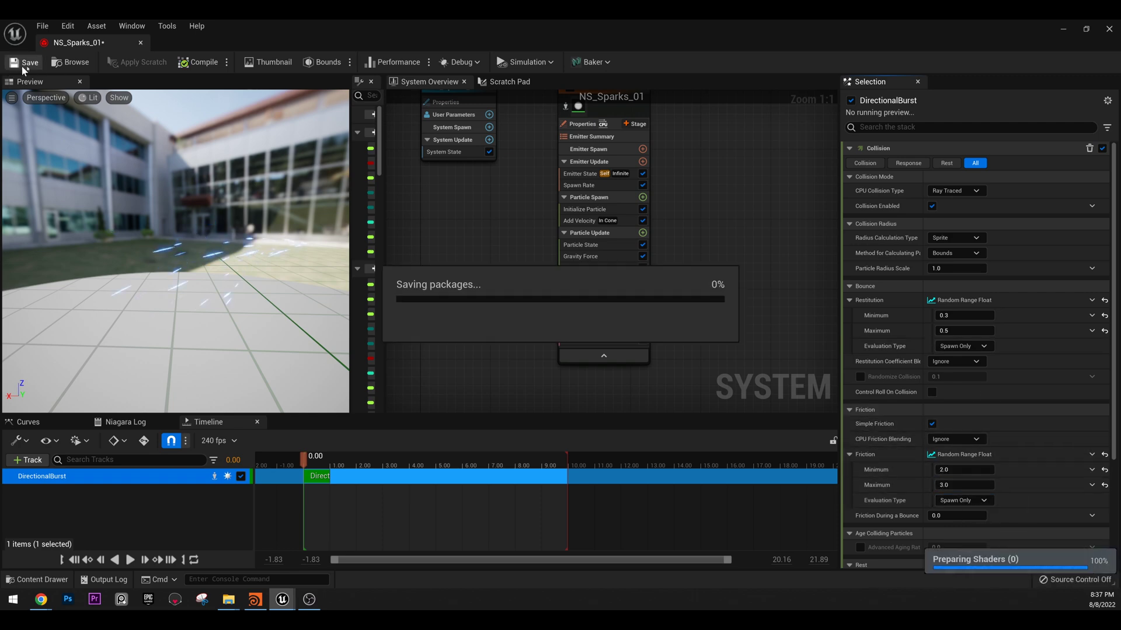
double_click(734, 25)
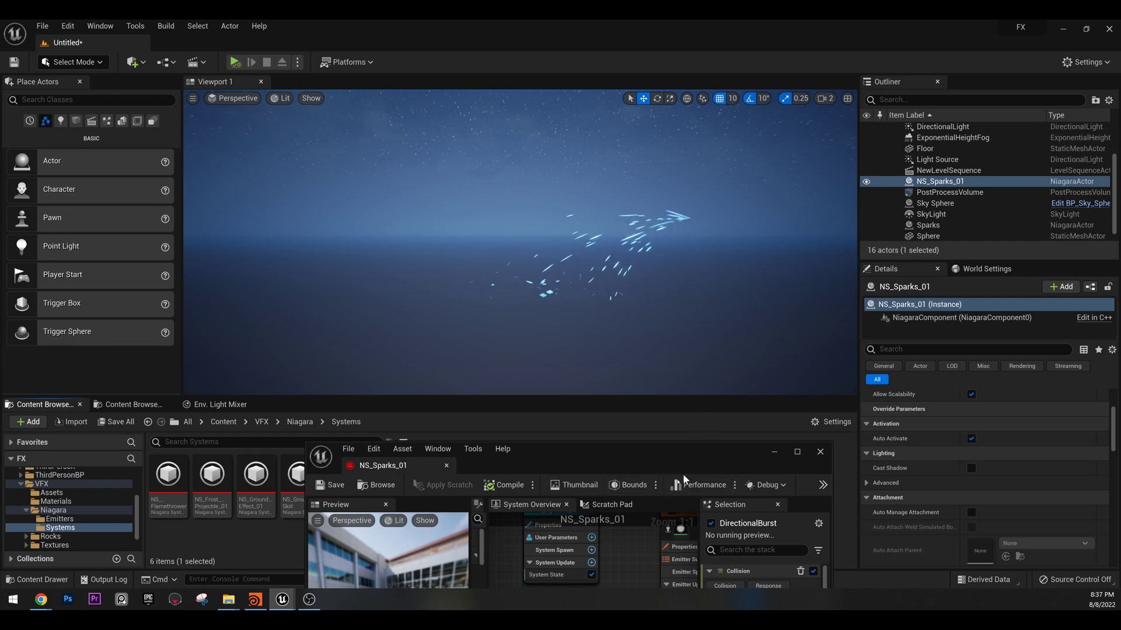
left_click_drag(685, 467, 815, 19)
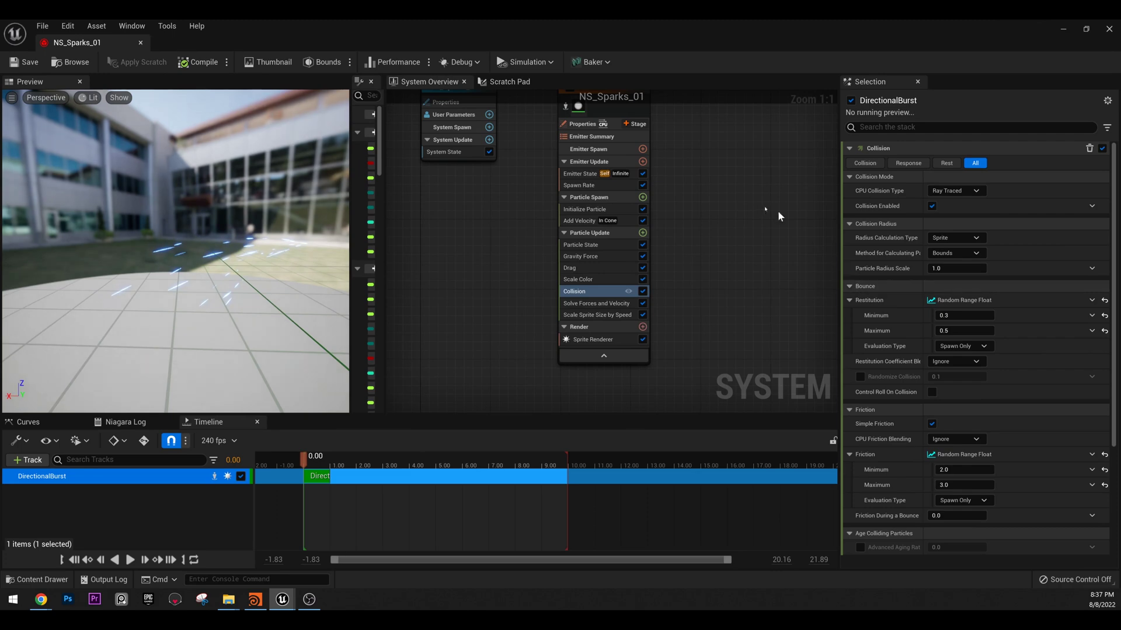
key("super+Down")
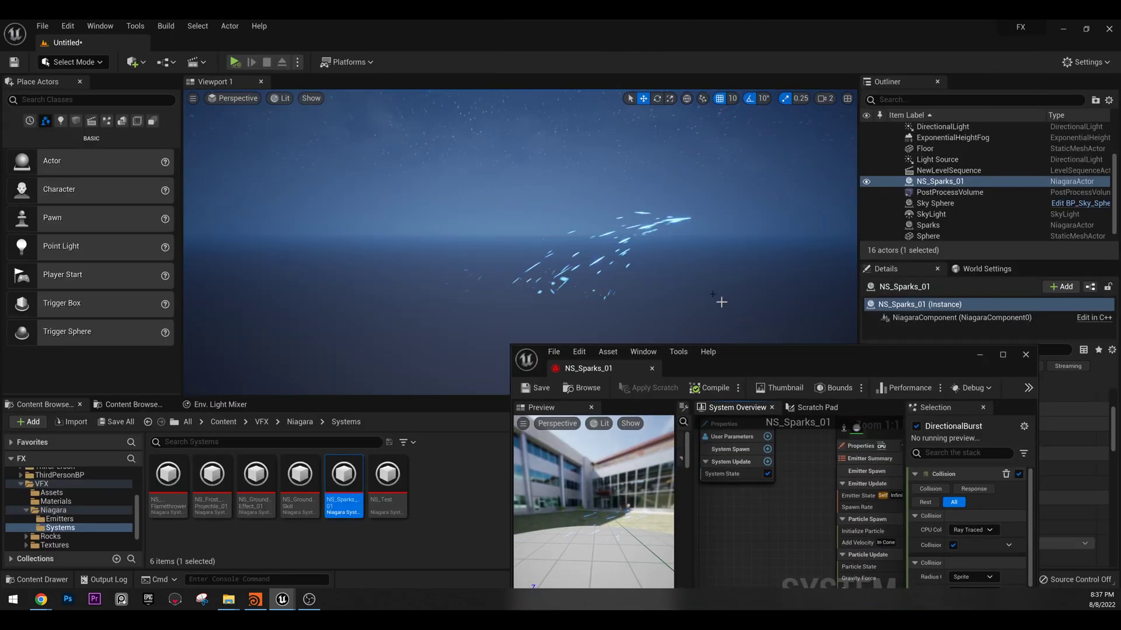
left_click_drag(797, 346, 742, 379)
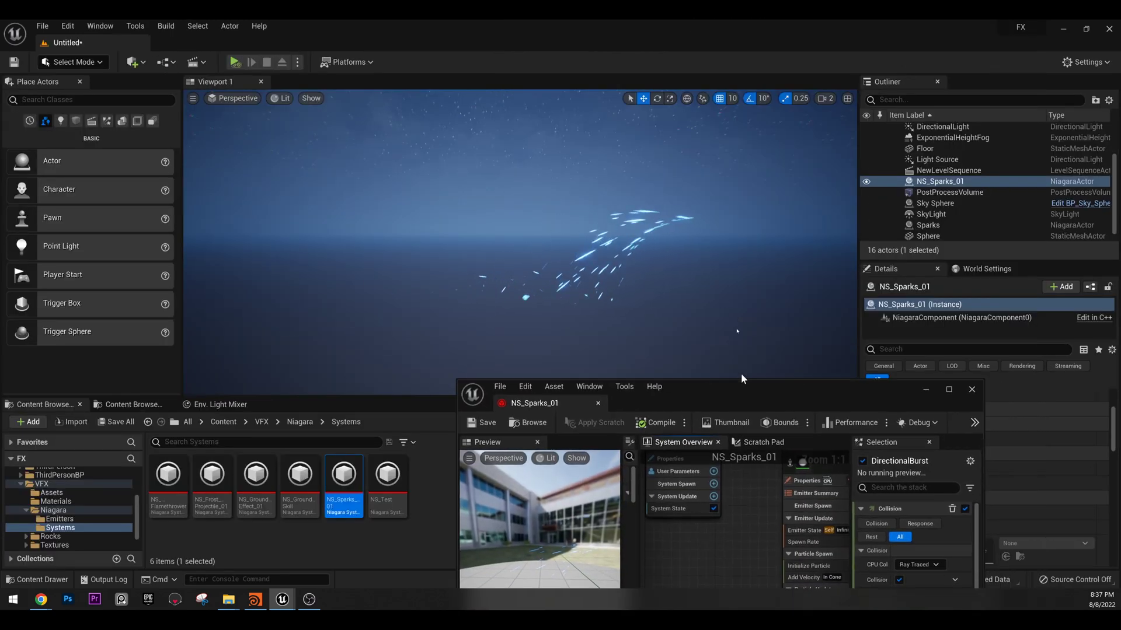
double_click(743, 379)
Step: Pull down the start tangent of the Scale Color module's Scale Alpha curve for an earlier fade, and save the system
left_click(554, 276)
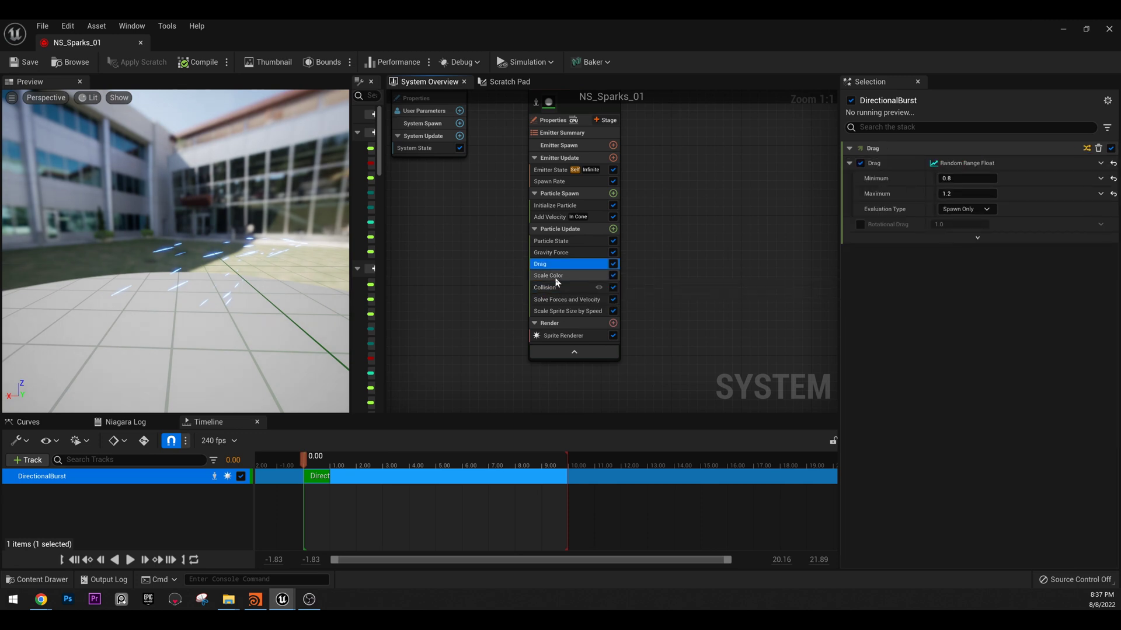
left_click(902, 287)
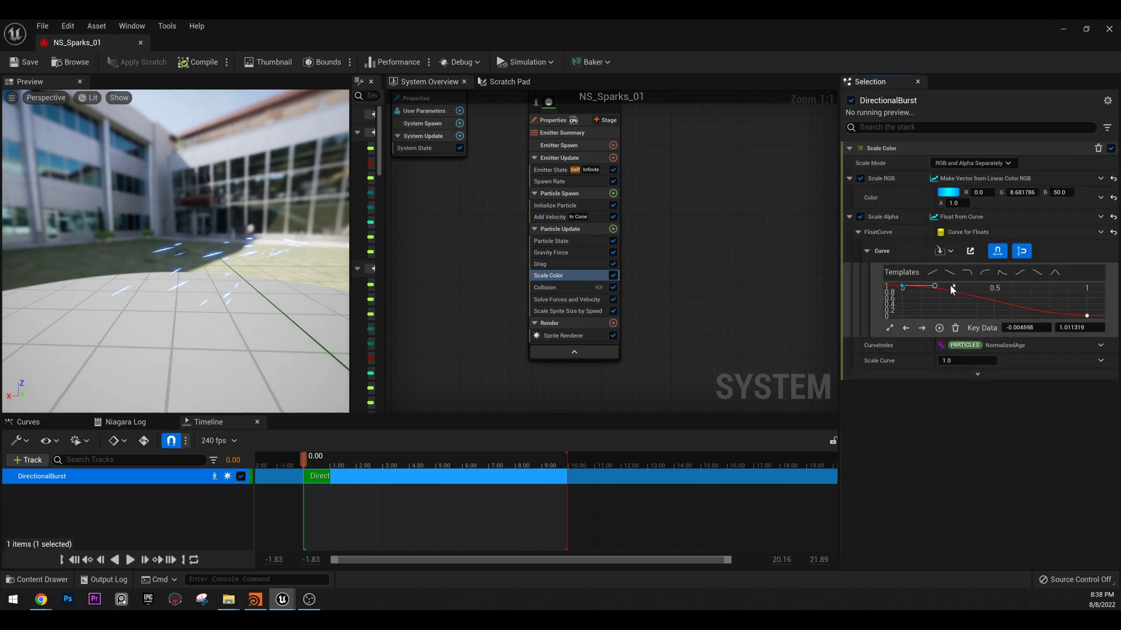
left_click_drag(936, 288, 933, 298)
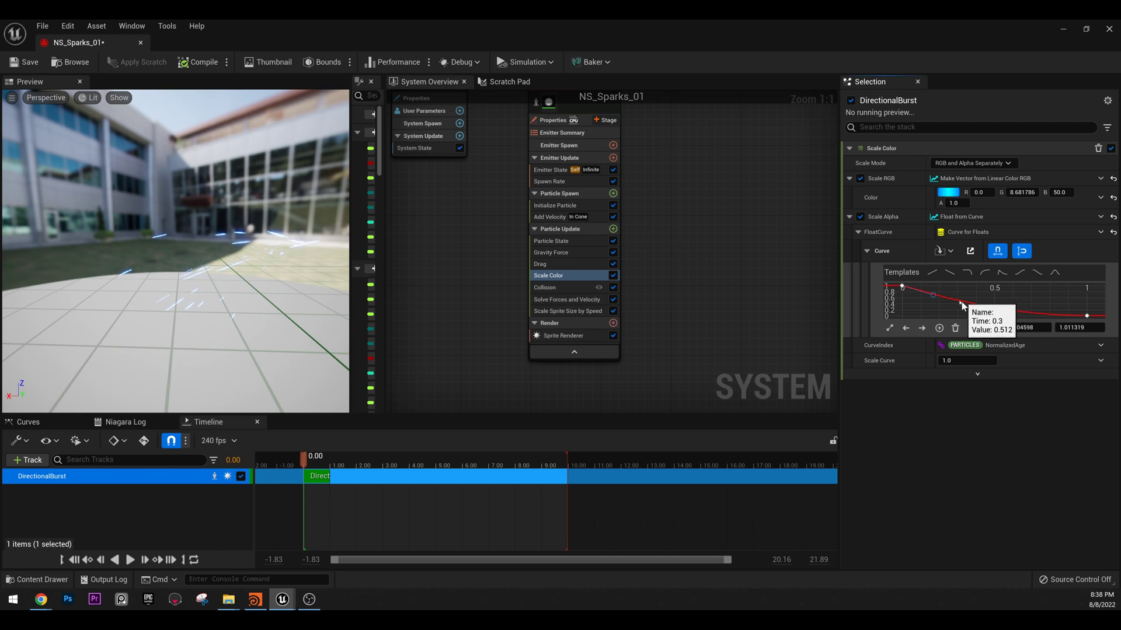
left_click(26, 62)
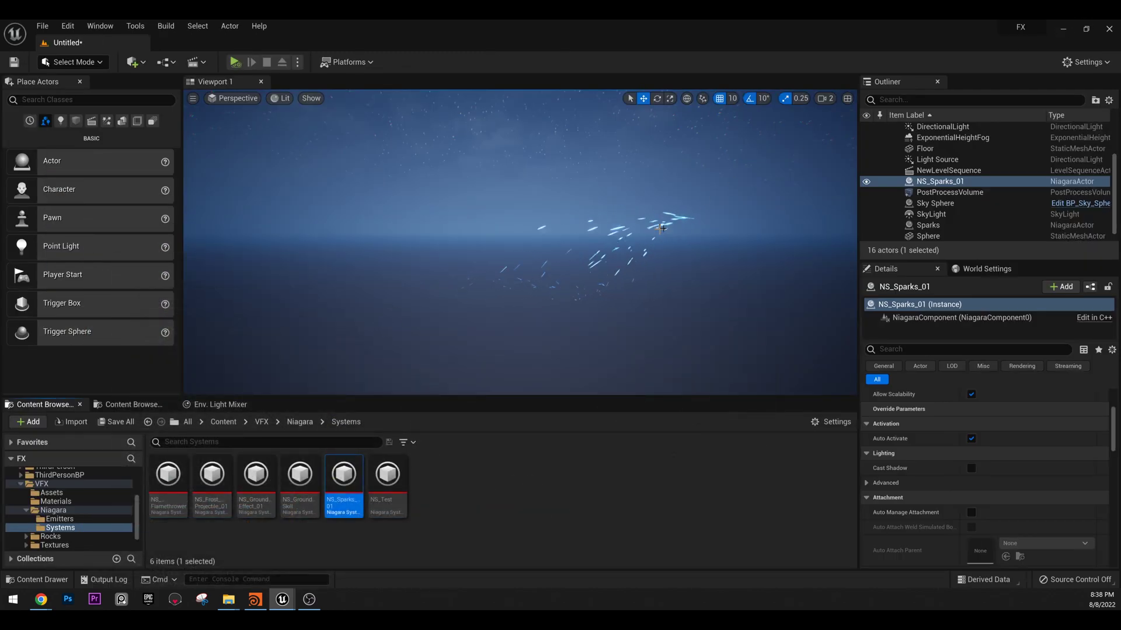
Step: Raise the NS_Sparks_01 actor higher above the floor in the level and view the falling sparks
key("g")
left_click_drag(674, 221, 709, 108)
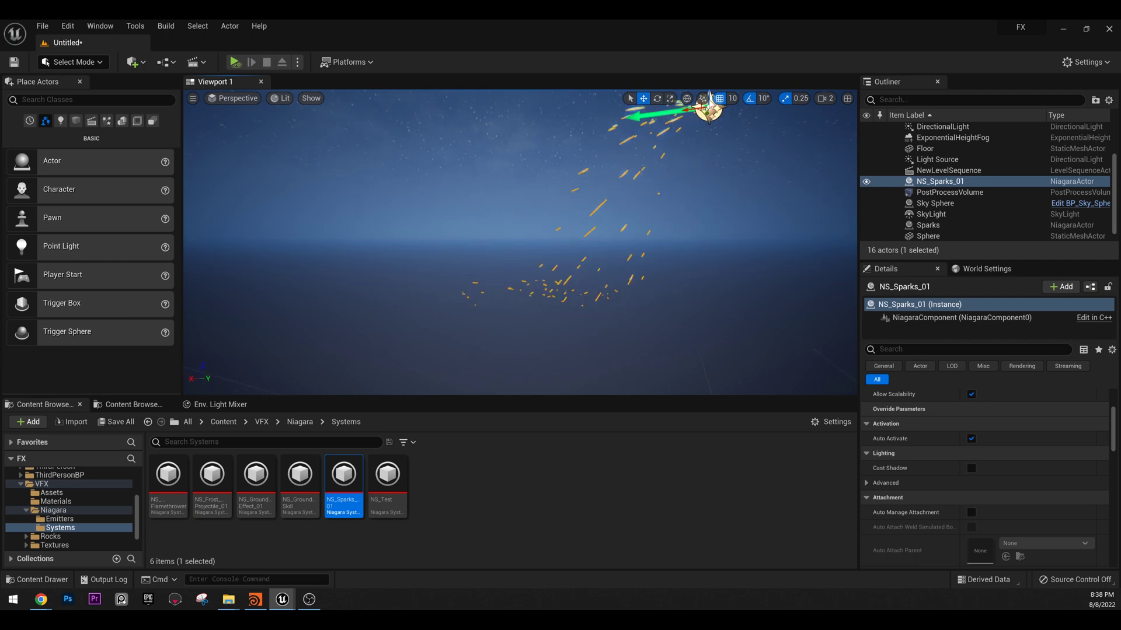
right_click_drag(709, 107, 519, 253)
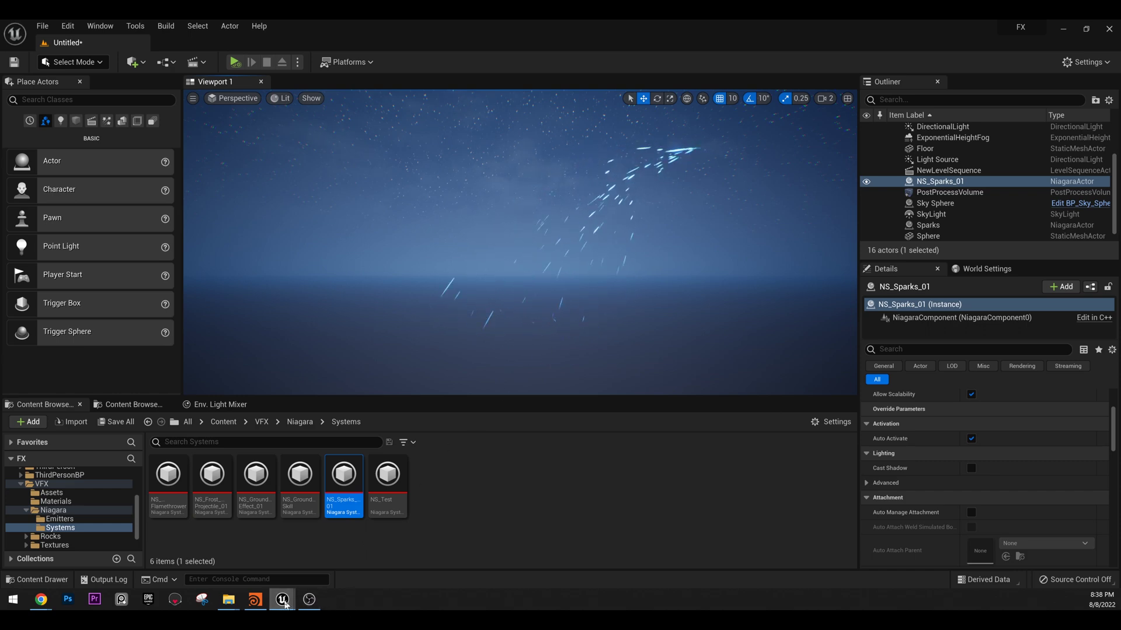
Step: Reopen NS_Sparks_01 and reset the Scale Color module's Scale RGB input to its default
double_click(343, 475)
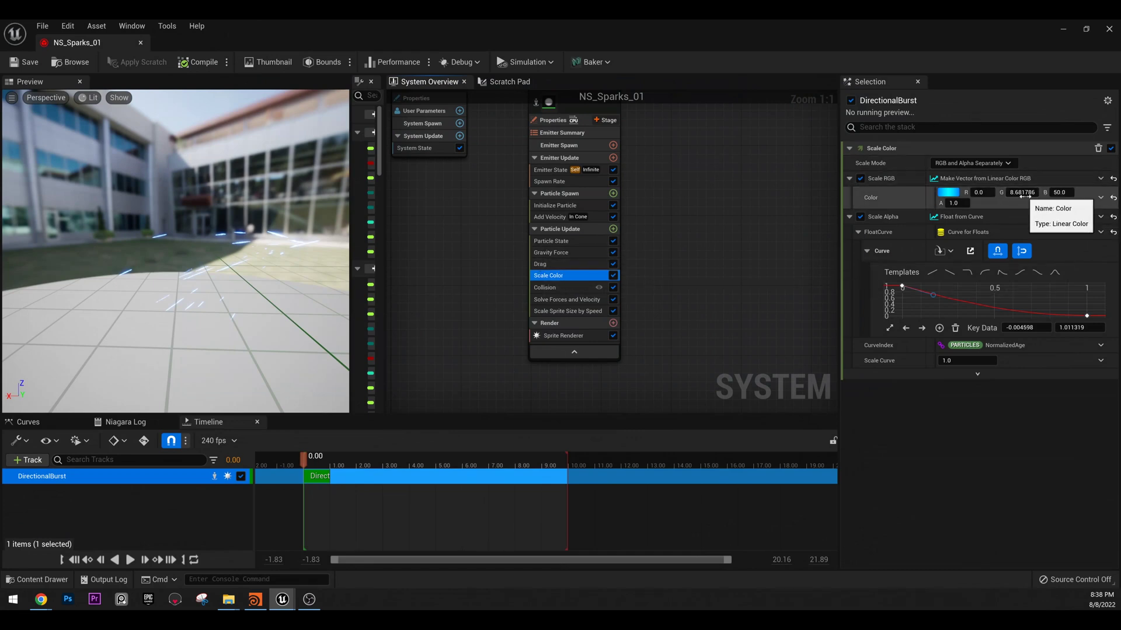
left_click(1024, 194)
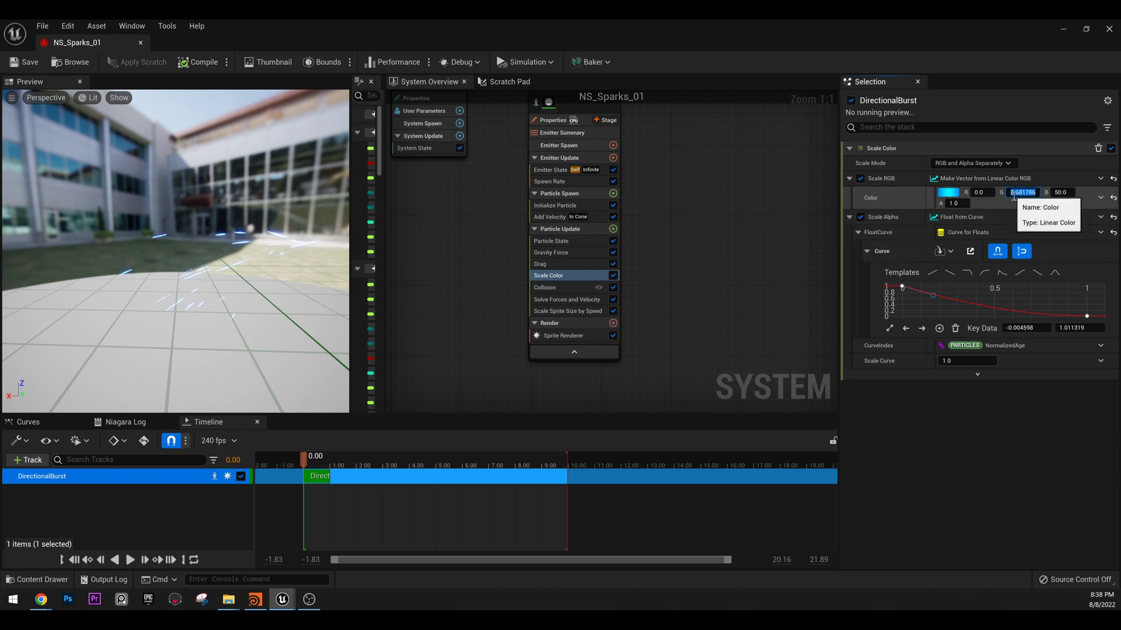
left_click(1083, 199)
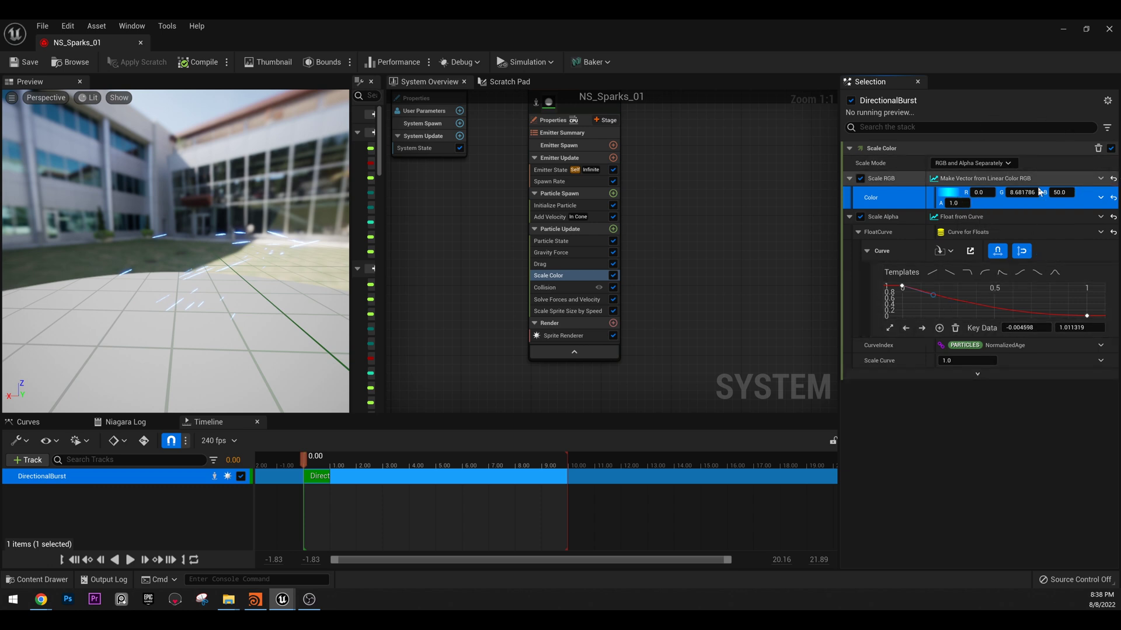
left_click(1114, 179)
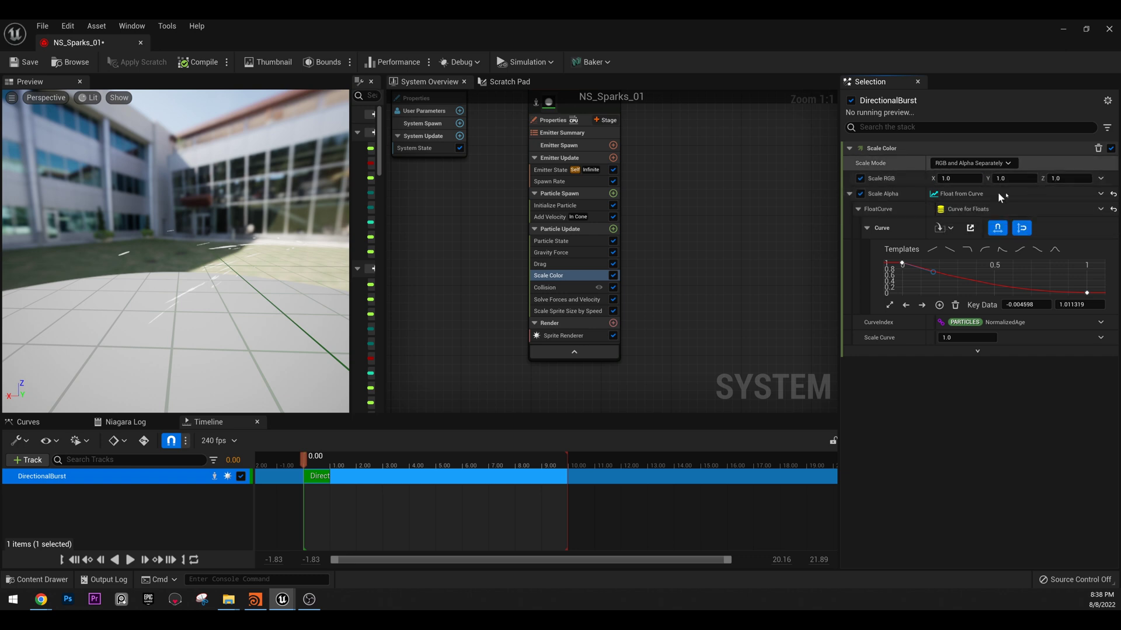
left_click(1101, 178)
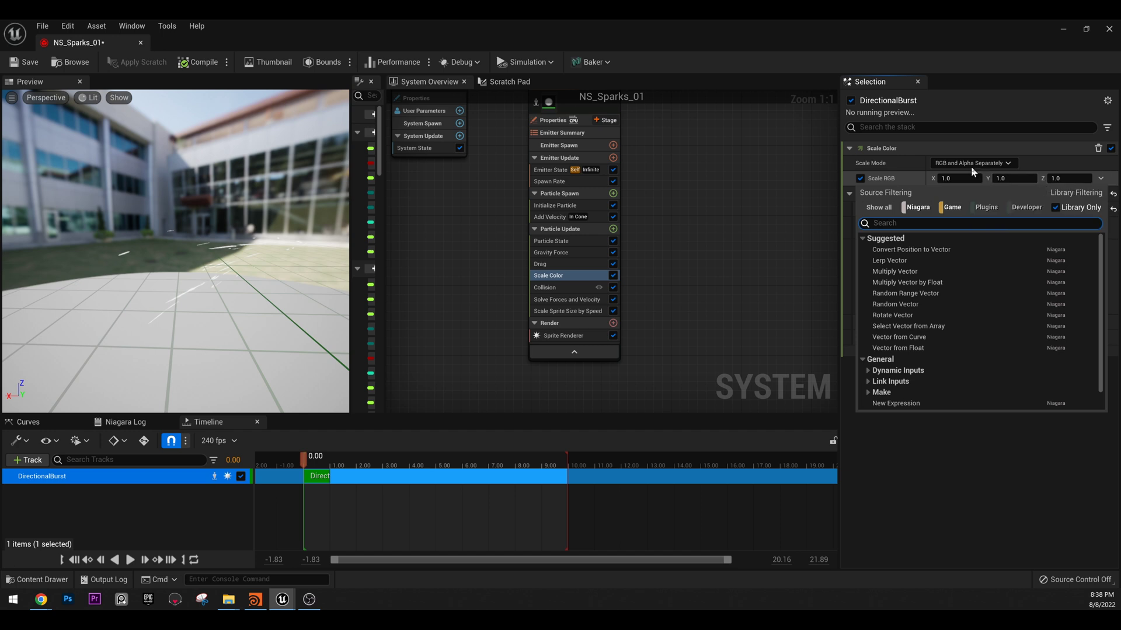
type("col")
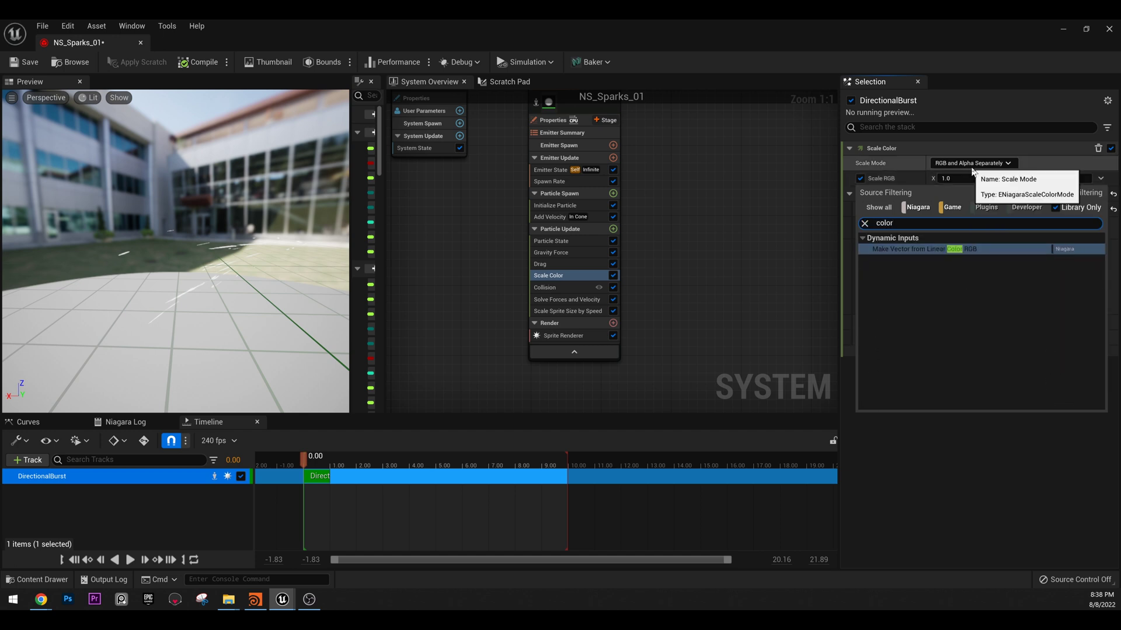
type("or")
key("Return")
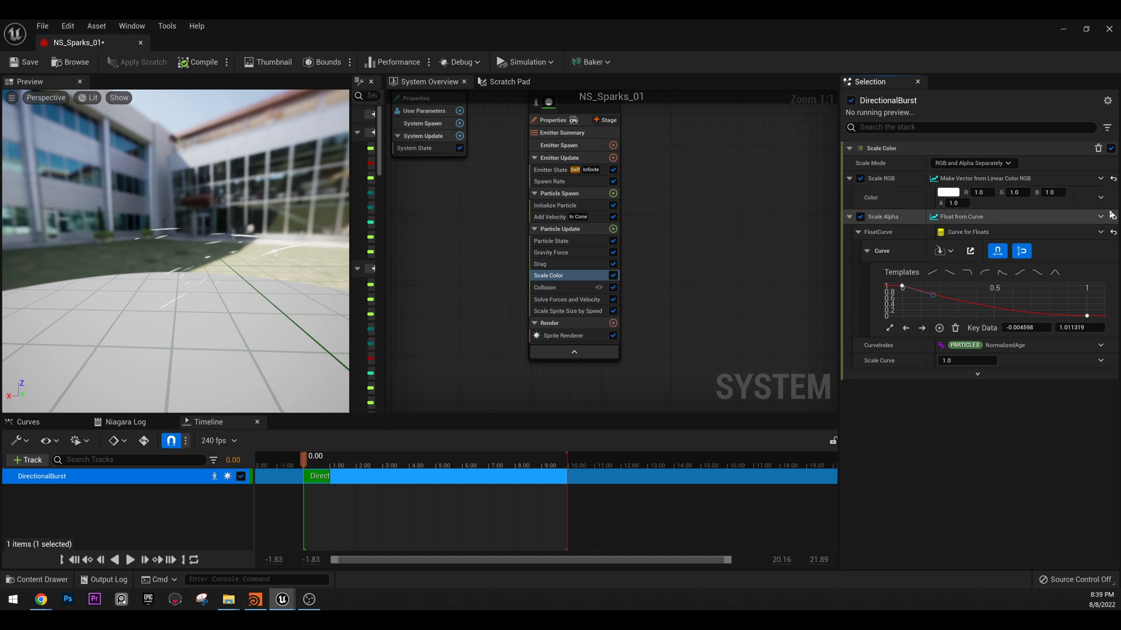
left_click(1102, 202)
type("curve")
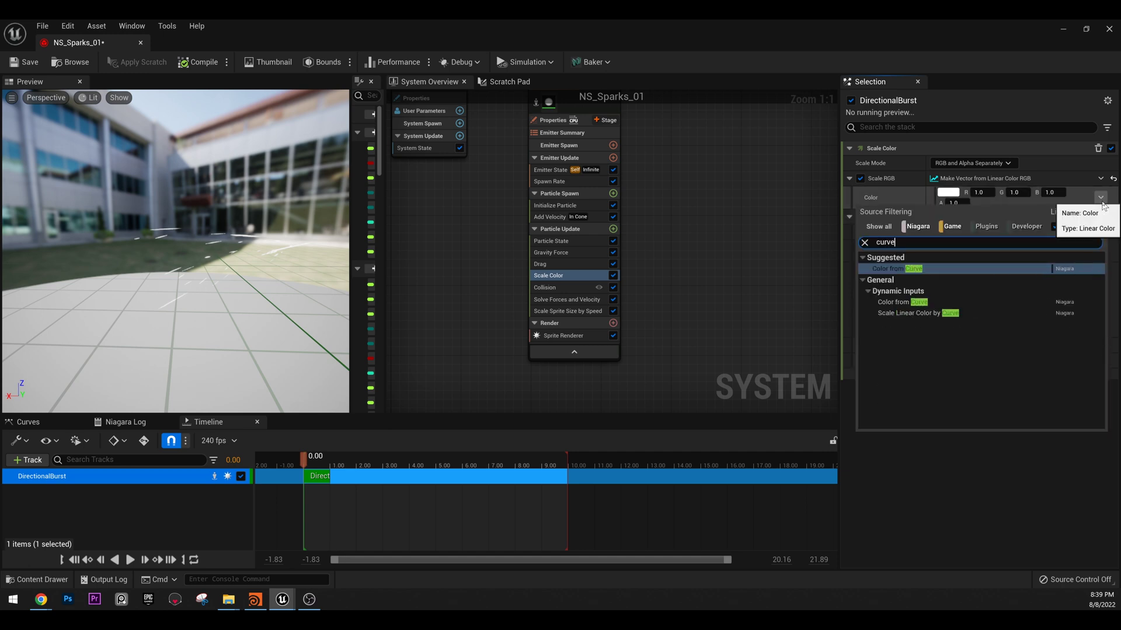
key("Return")
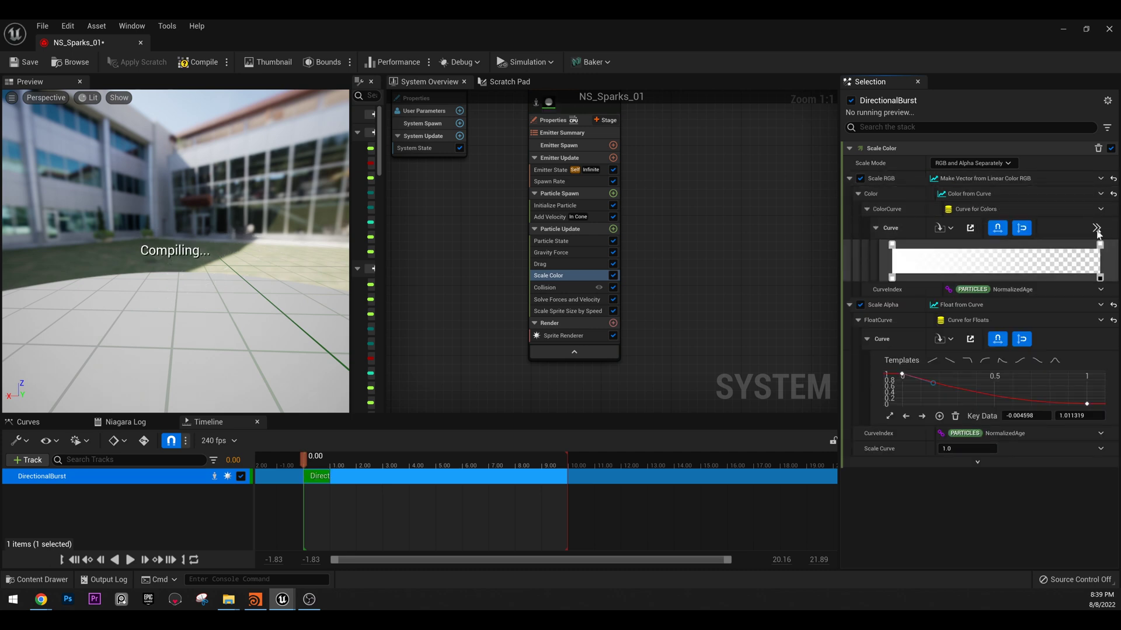
left_click(1104, 181)
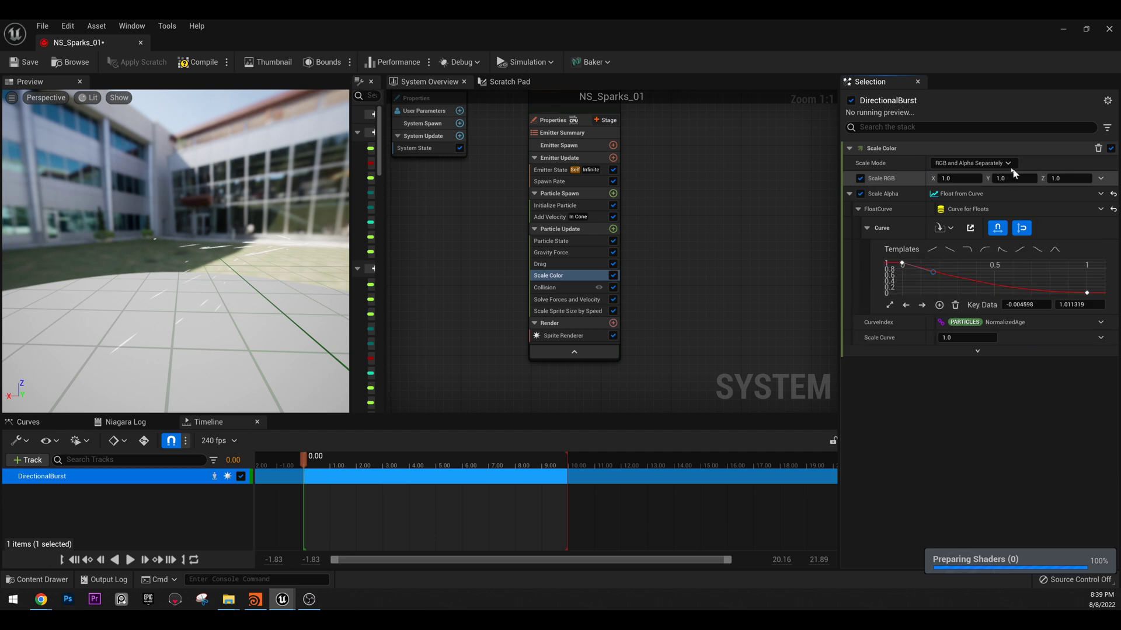
left_click(1101, 179)
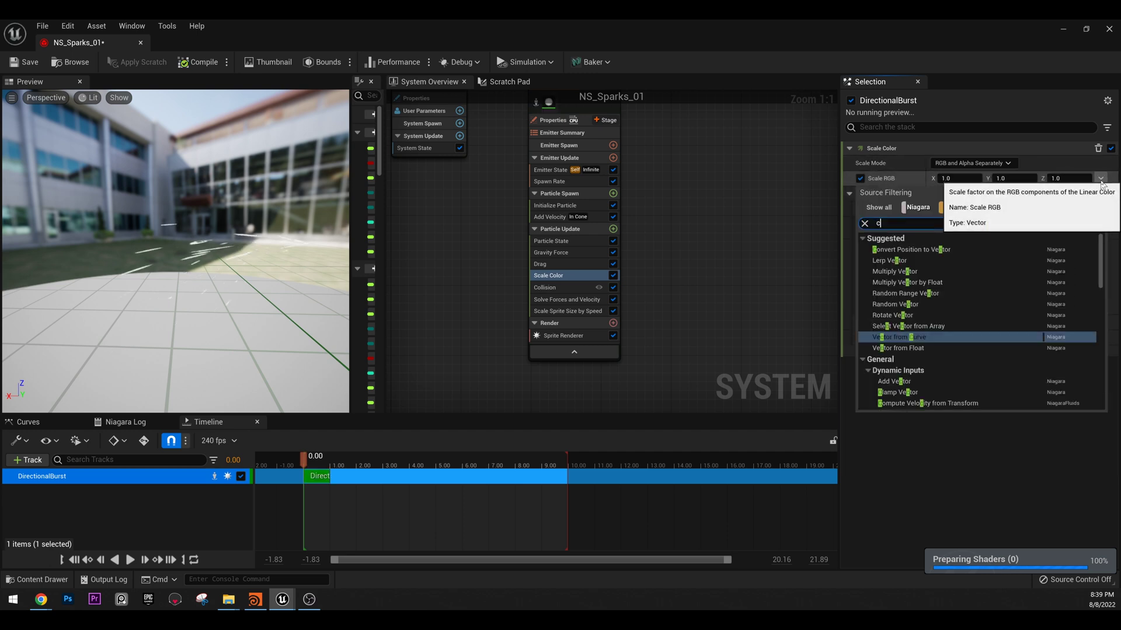
type("curve")
left_click(934, 250)
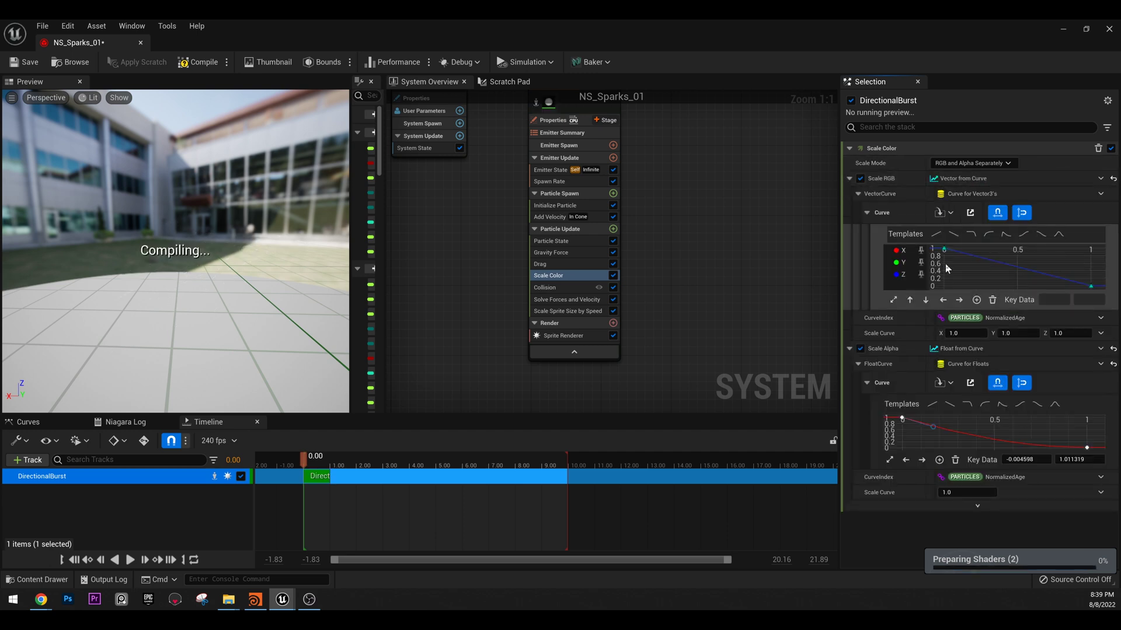
left_click(1113, 179)
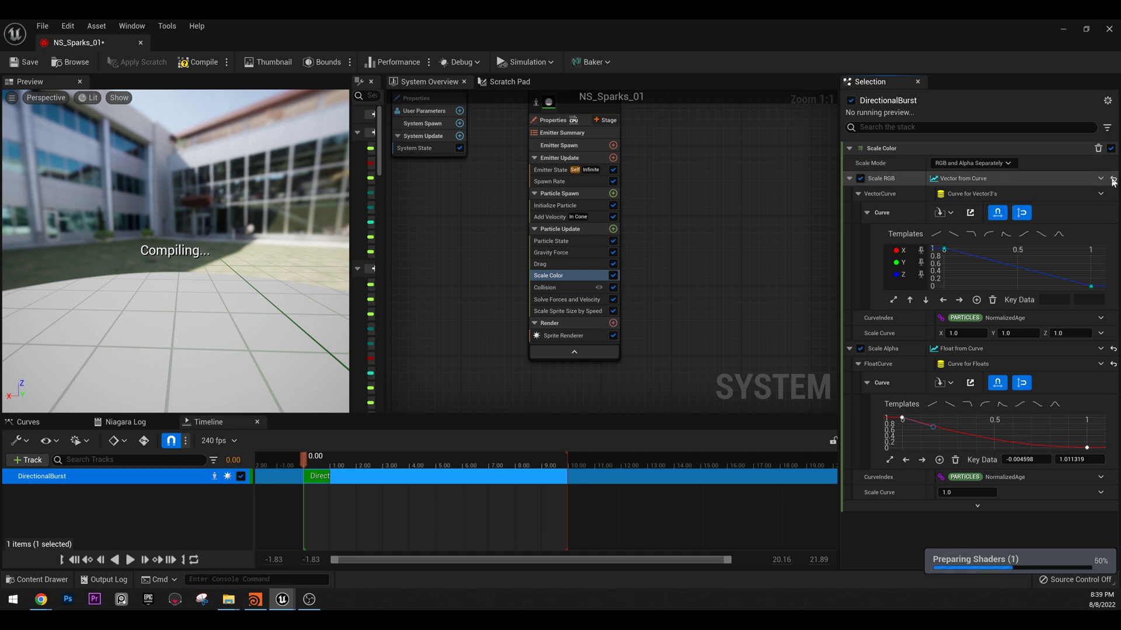
Step: Set Scale RGB to Make Vector from Linear Color RGB and drive its Color input with Color from Curve
left_click(1101, 179)
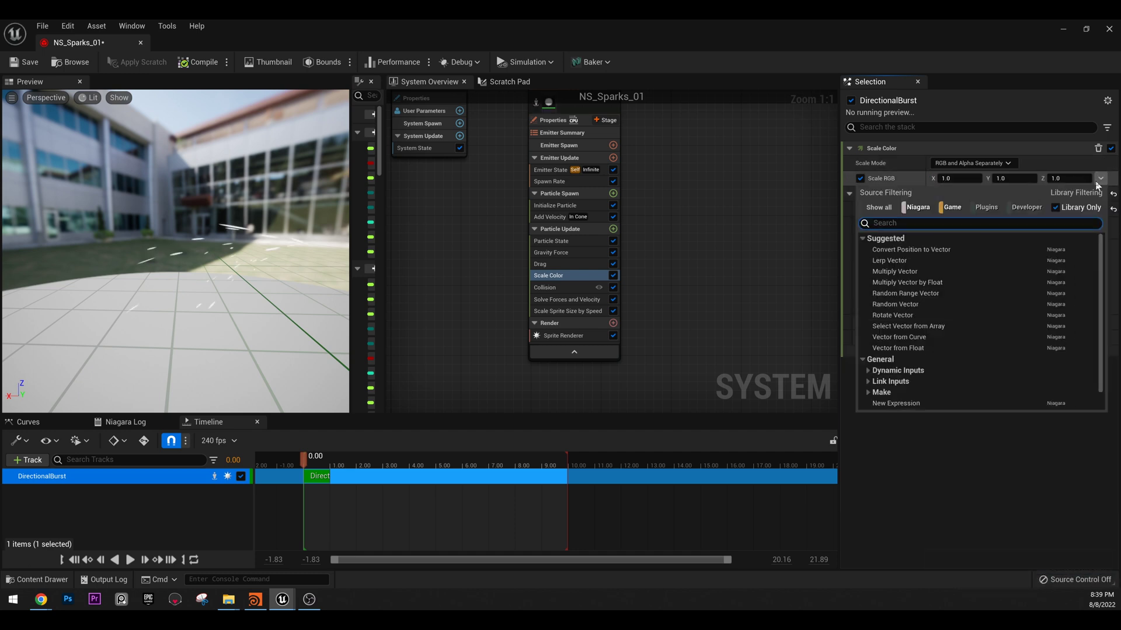
type("co;o")
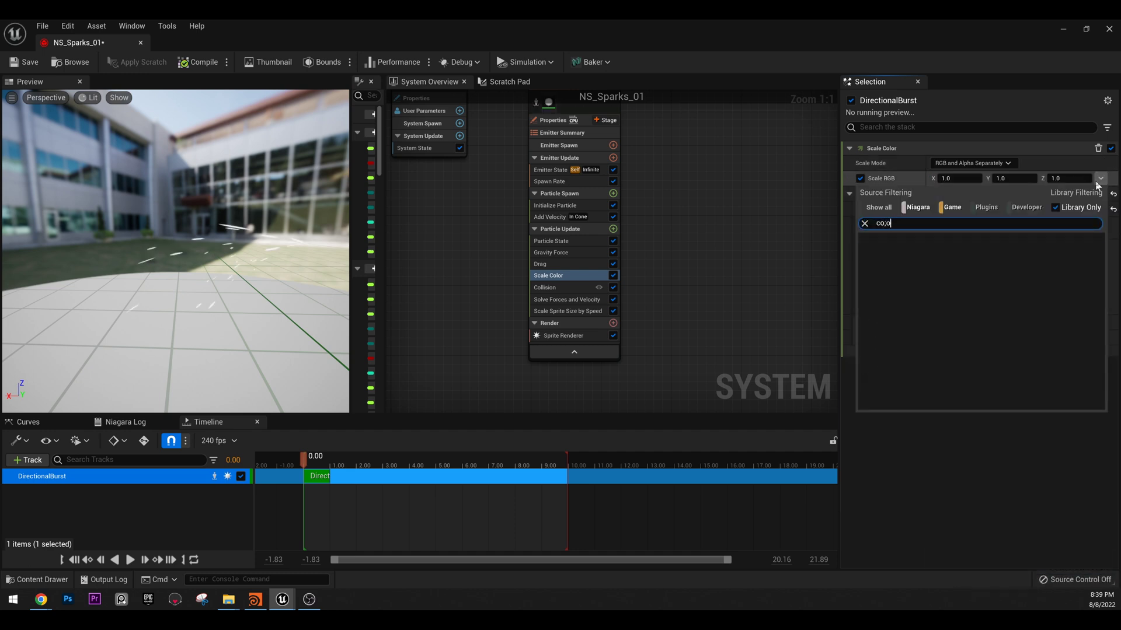
key("BackSpace")
type("lor")
key("Return")
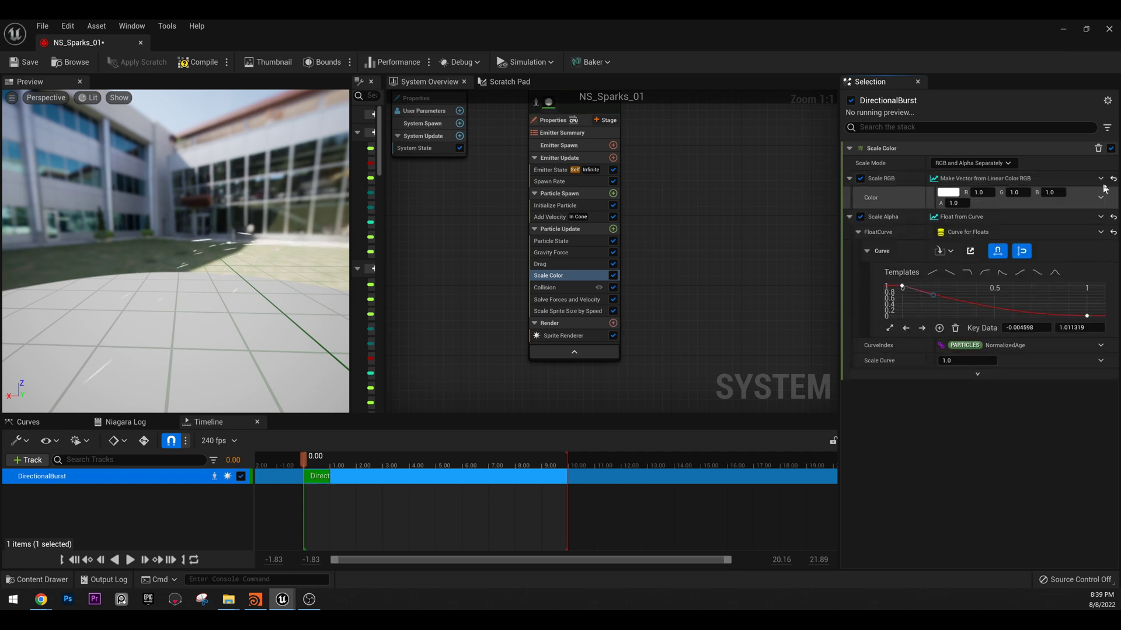
left_click(1101, 198)
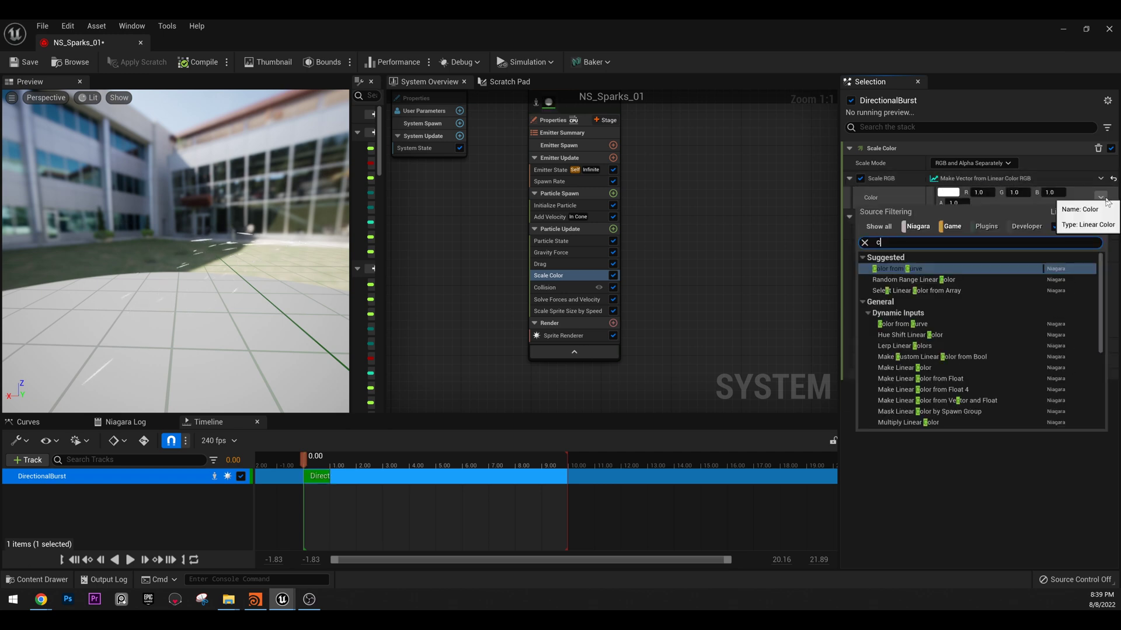
left_click(897, 269)
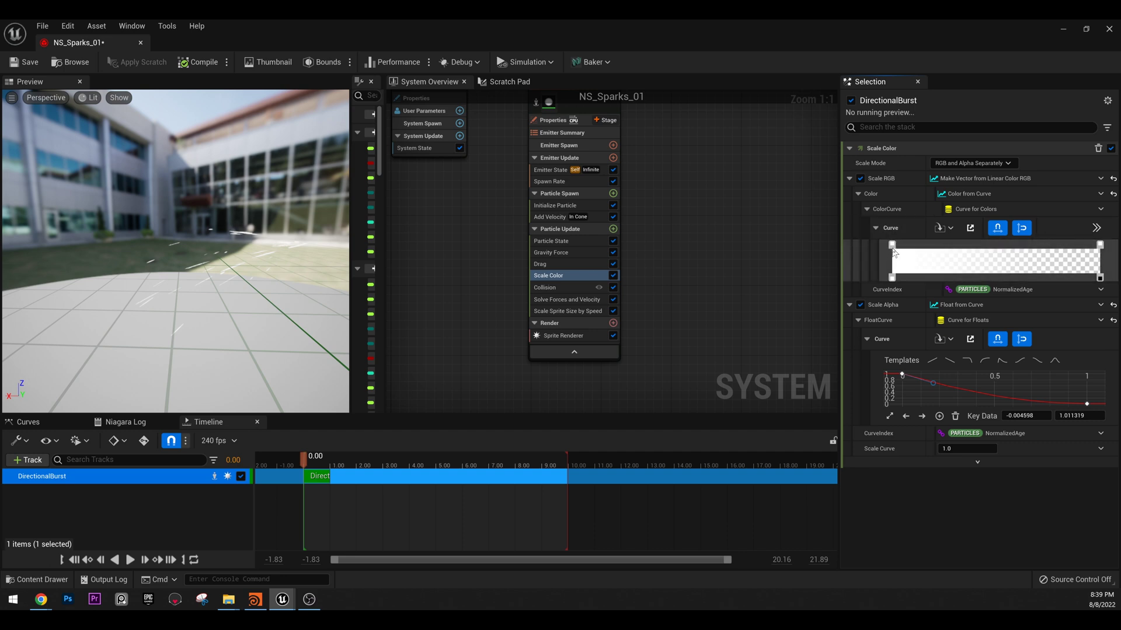
Step: Set the start key of the Scale RGB color curve to R 1, G 9, B 50 for glowing blue sparks
left_click(892, 245)
double_click(892, 245)
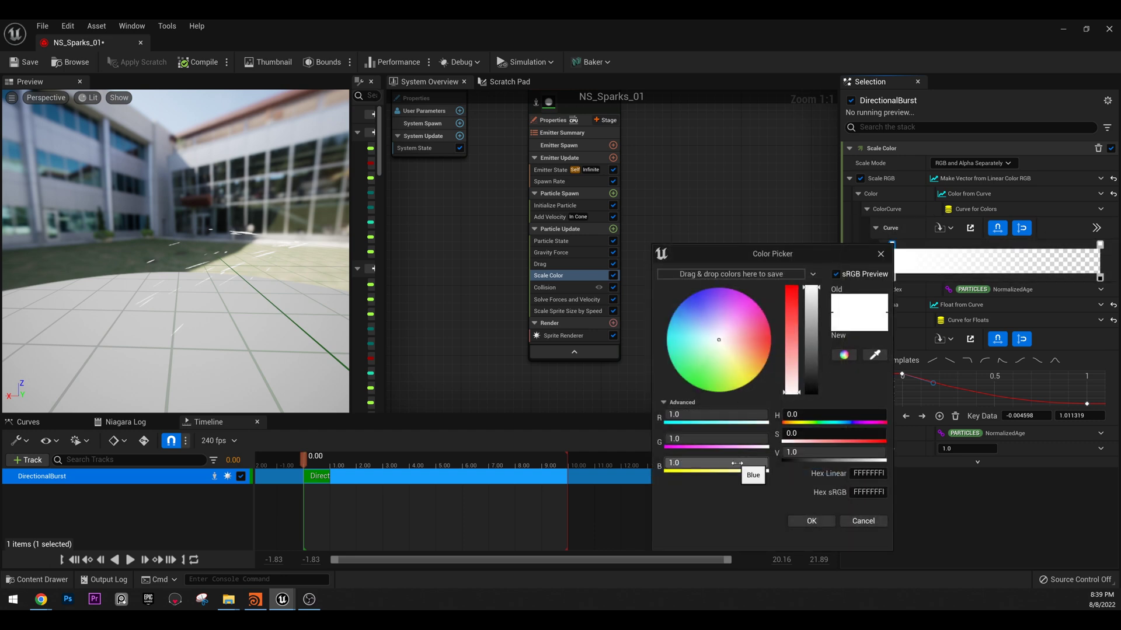
left_click(698, 439)
type("9")
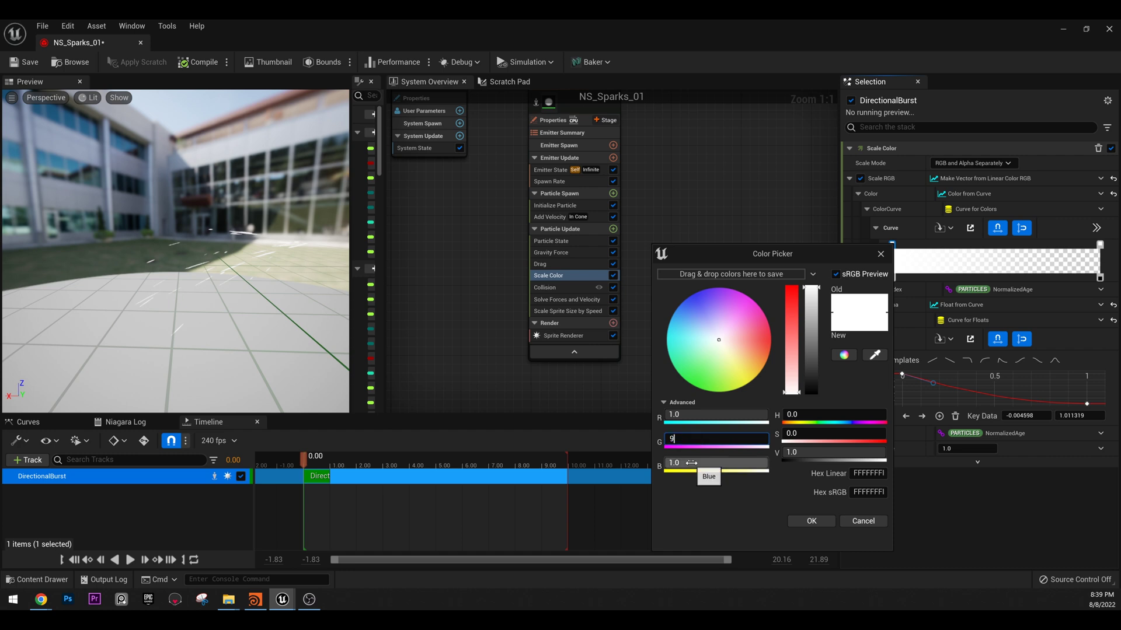
left_click(691, 462)
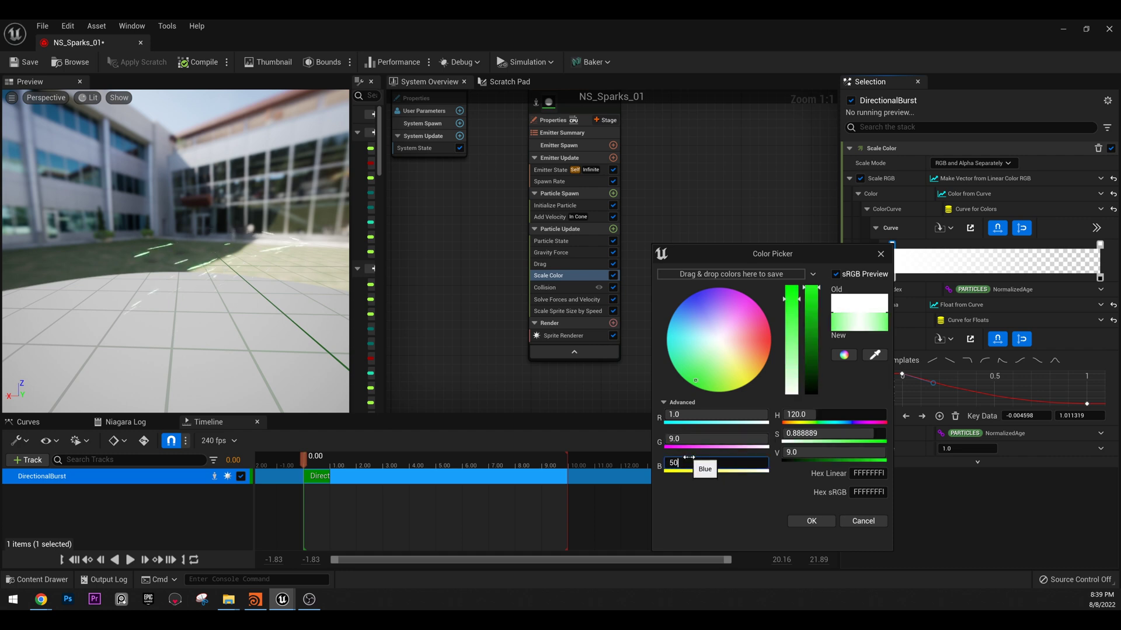
key("Return")
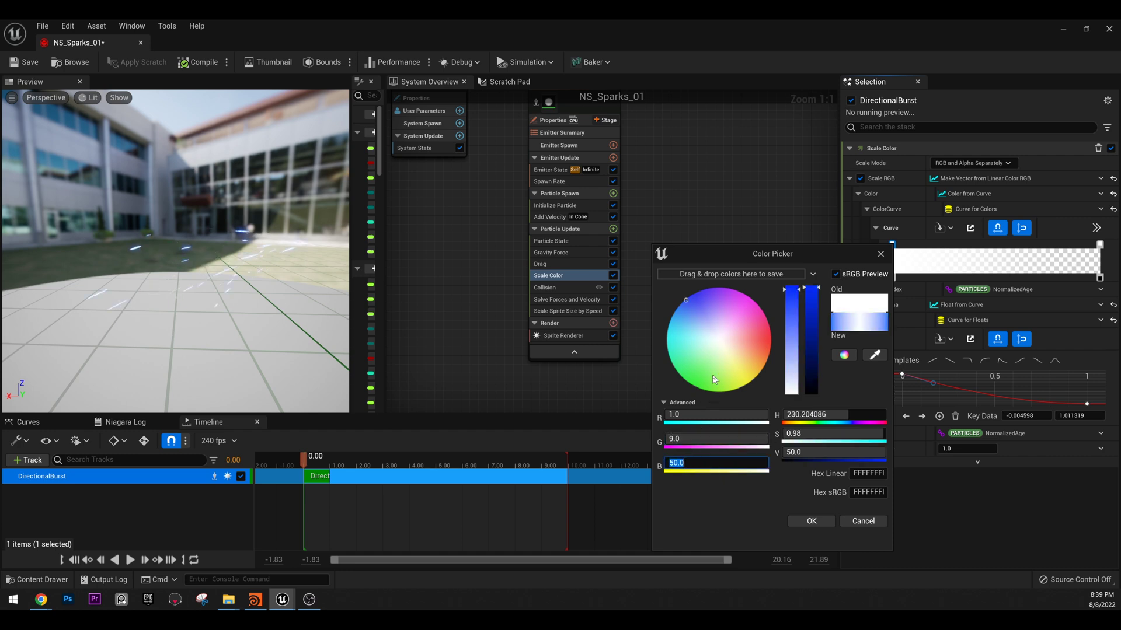
left_click_drag(802, 519, 852, 500)
left_click(809, 519)
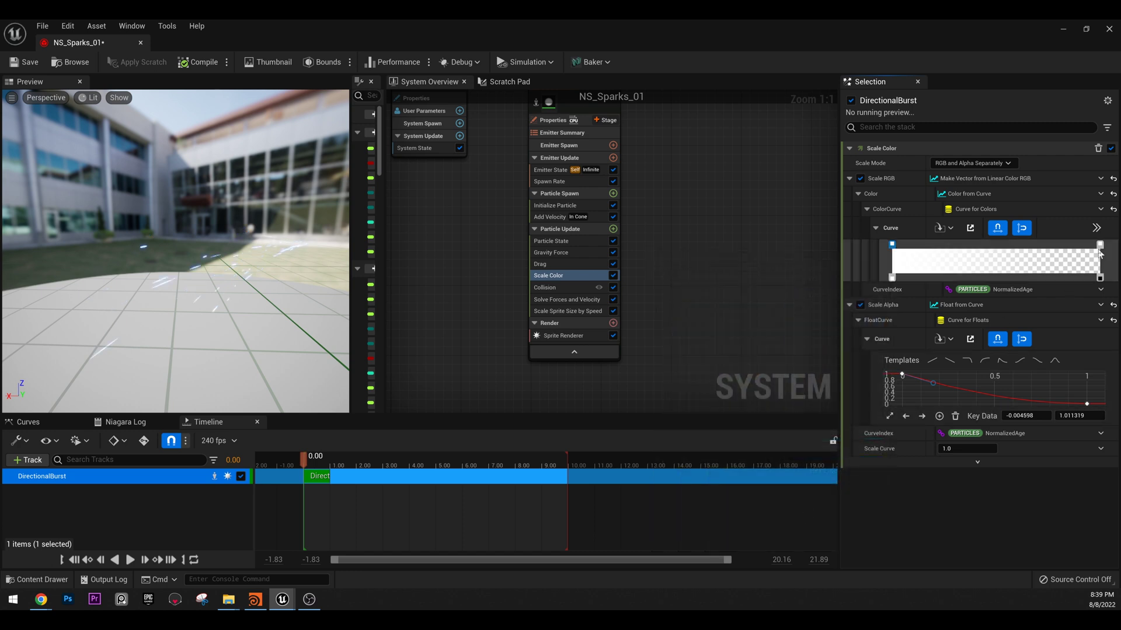
left_click(1100, 246)
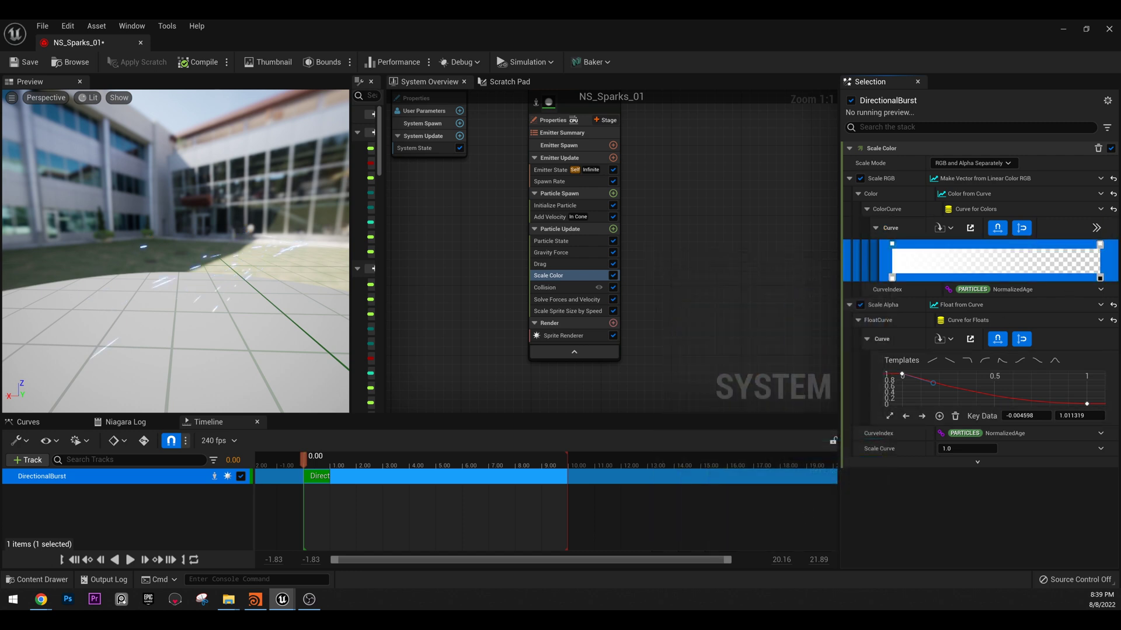
double_click(1100, 246)
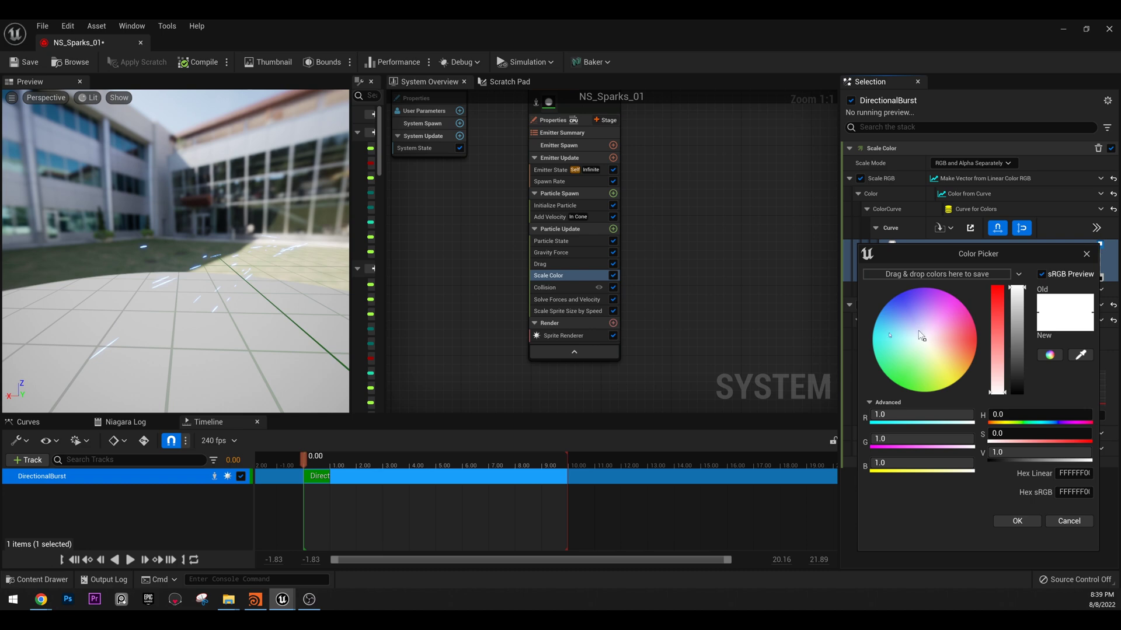
left_click(1066, 521)
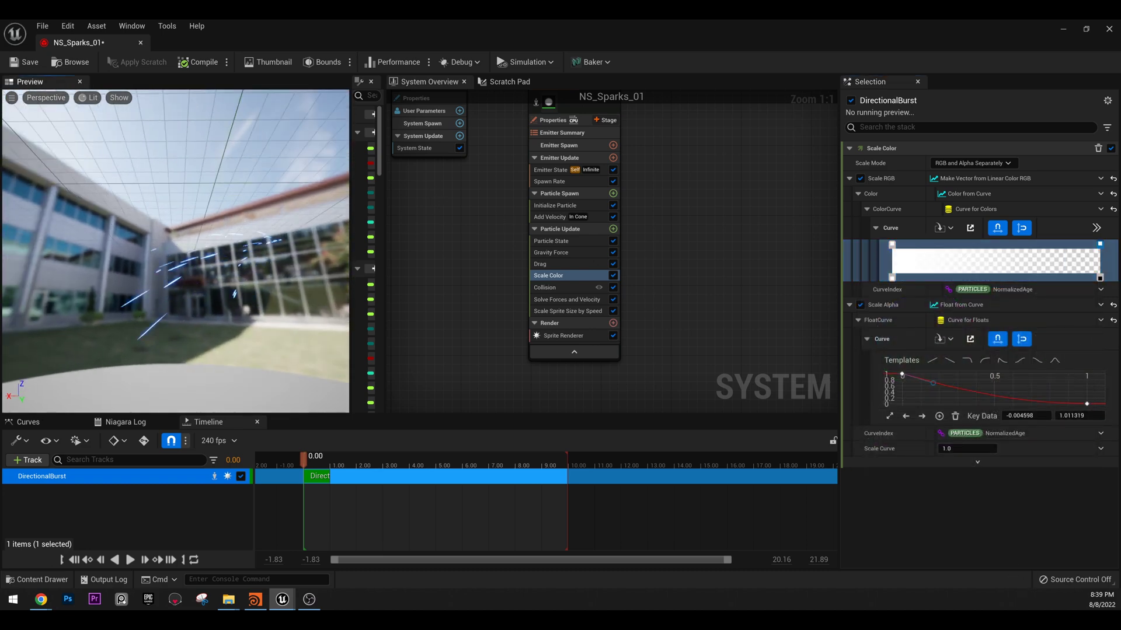
Step: Move the color curve's end key earlier, to about one third of the gradient
left_click_drag(319, 468, 326, 467)
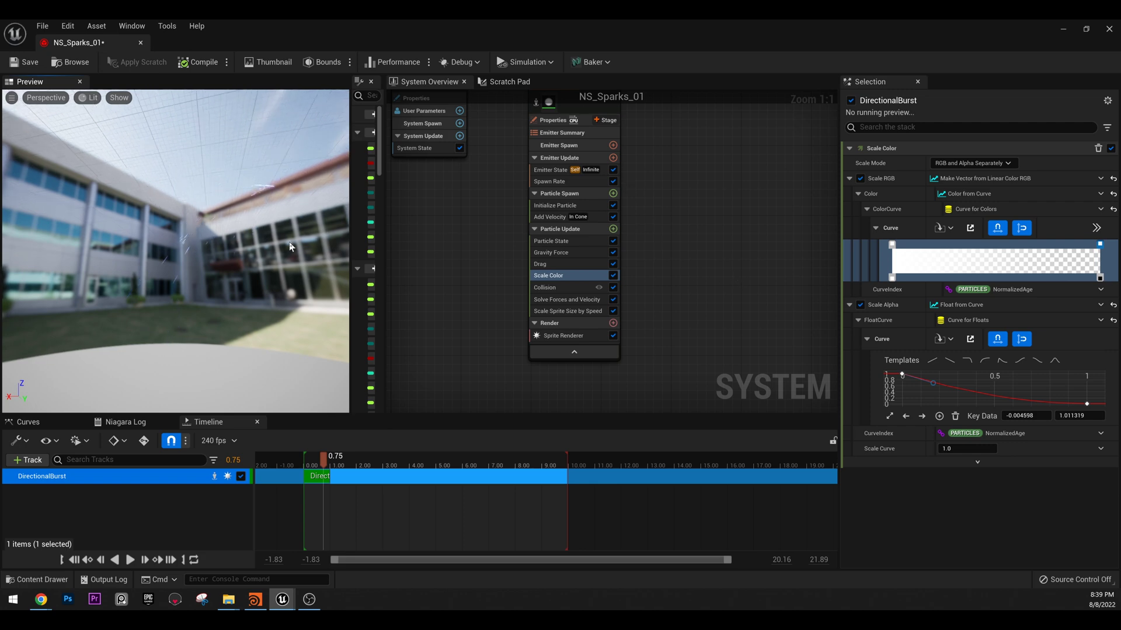
left_click_drag(292, 248, 204, 202)
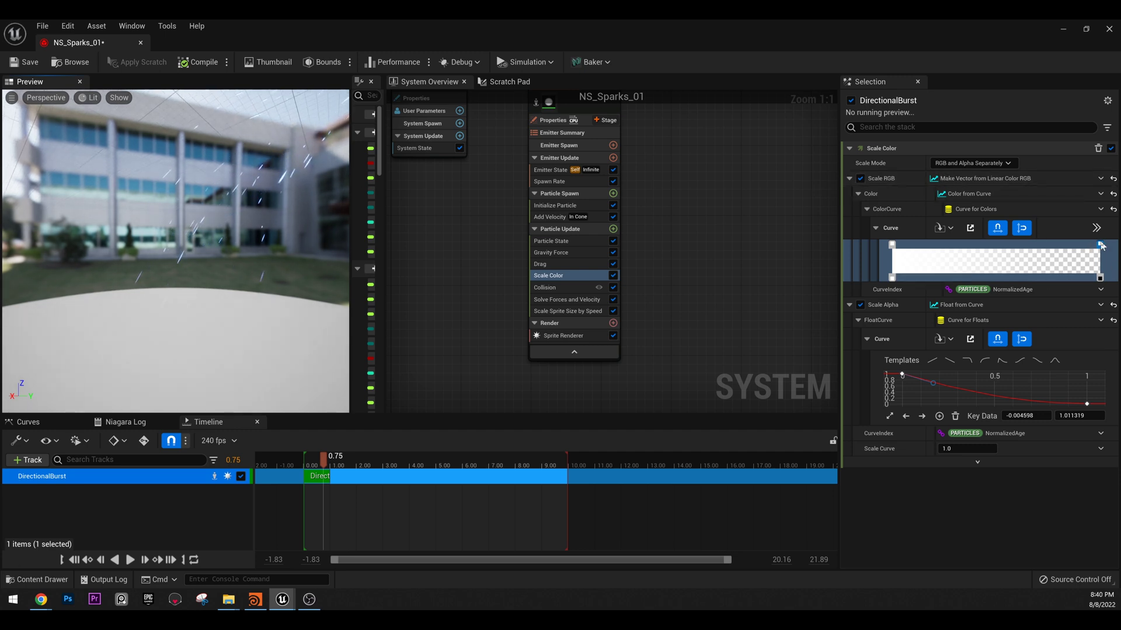
left_click(1047, 248)
left_click(1099, 244)
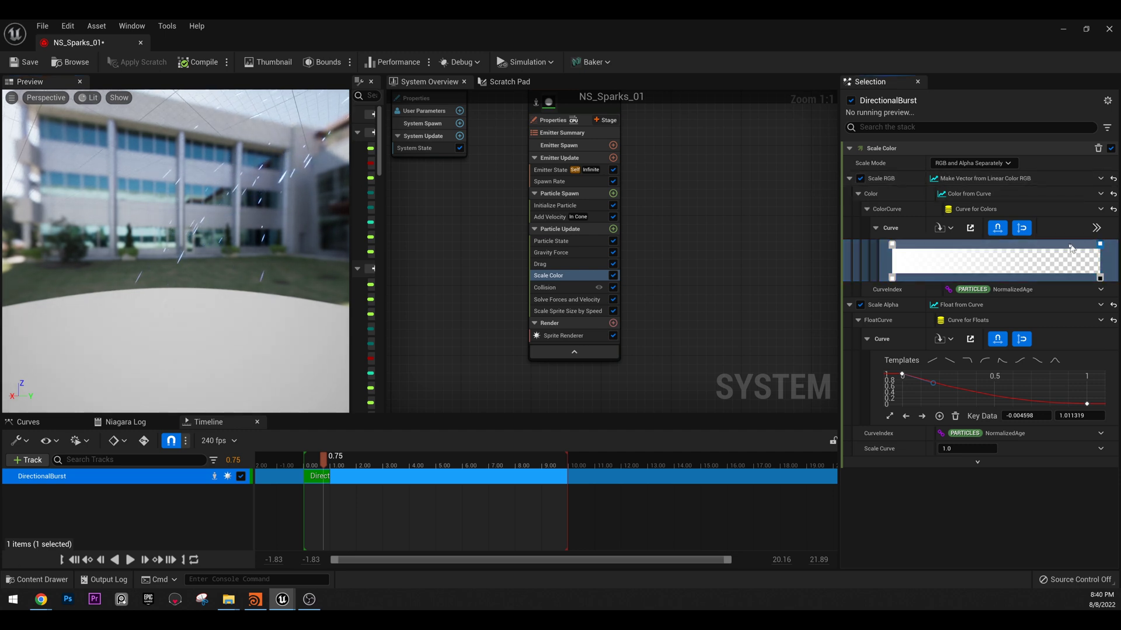
left_click_drag(1100, 245, 967, 250)
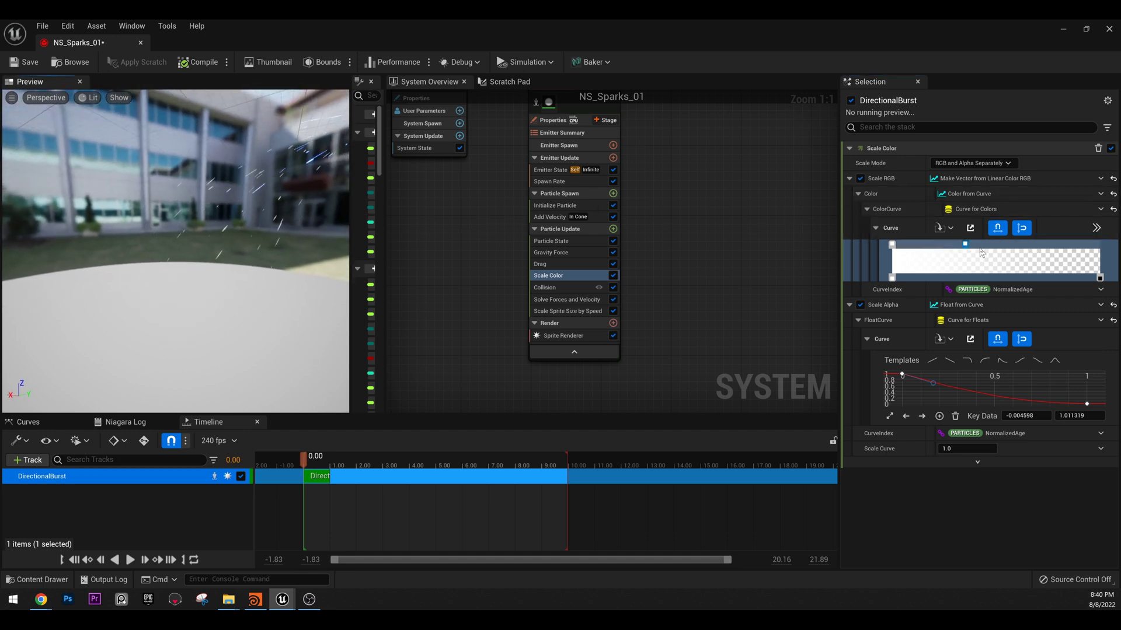
Step: Set the moved color key's Value to 20 and view the sparks in the preview
double_click(966, 246)
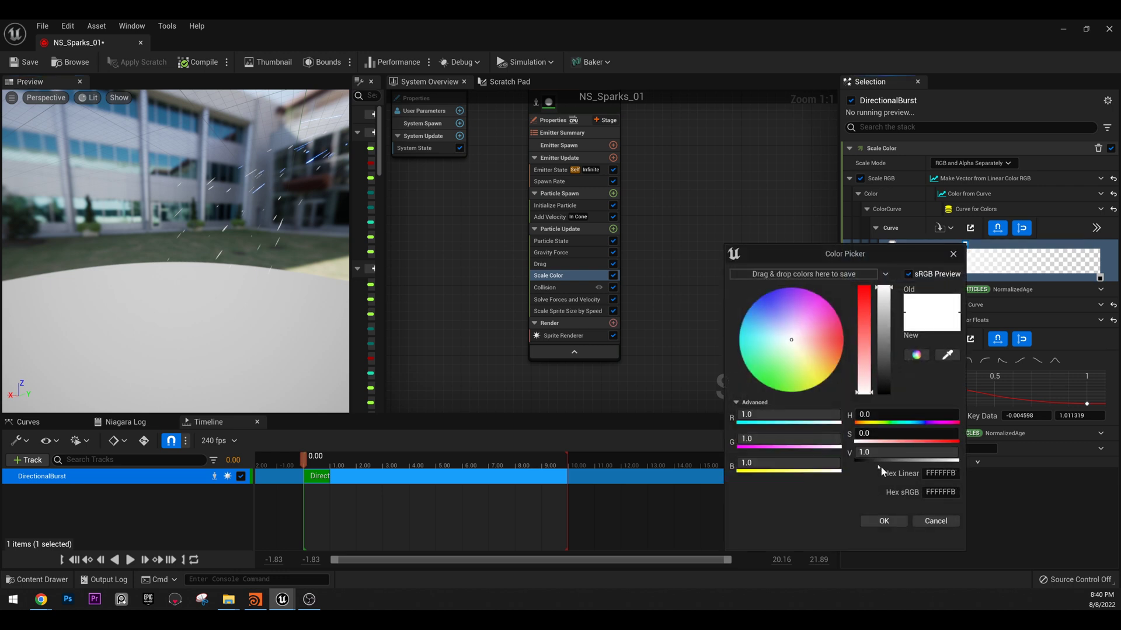
left_click(867, 453)
type("20")
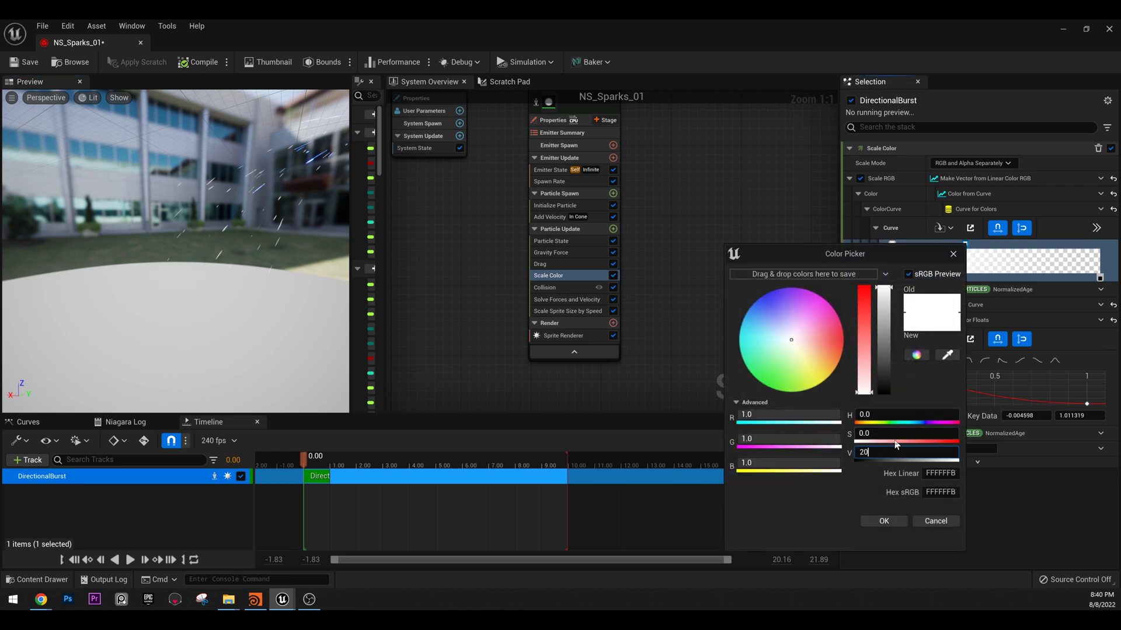
key("Return")
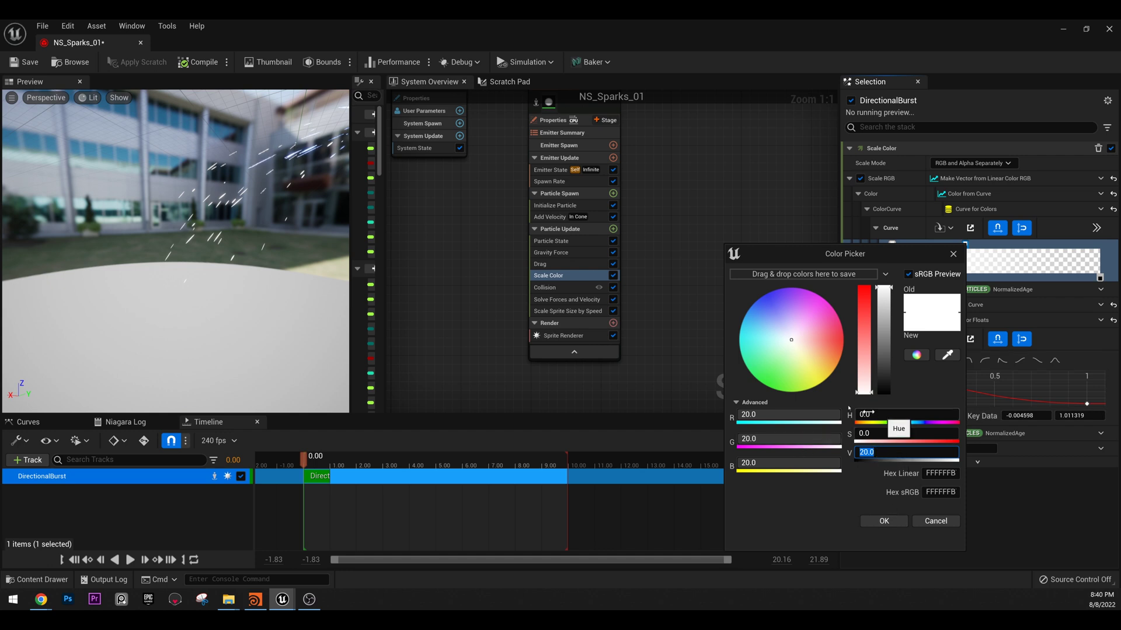
left_click_drag(197, 198, 277, 200)
Step: Set the second color key's Value to 30 and accept the color
left_click(892, 452)
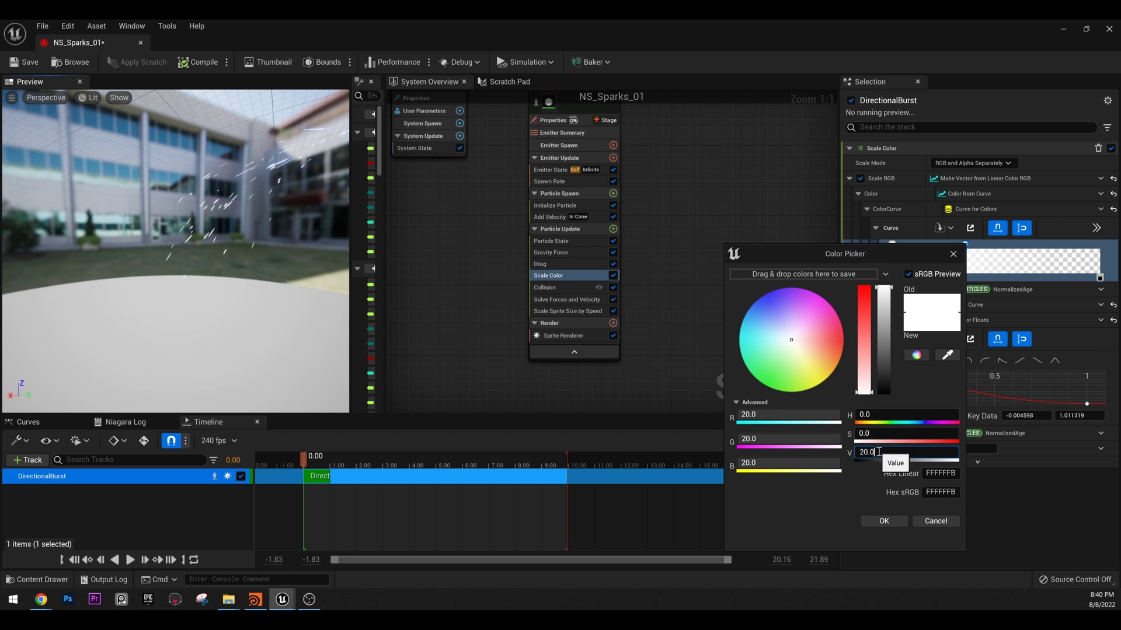
double_click(870, 452)
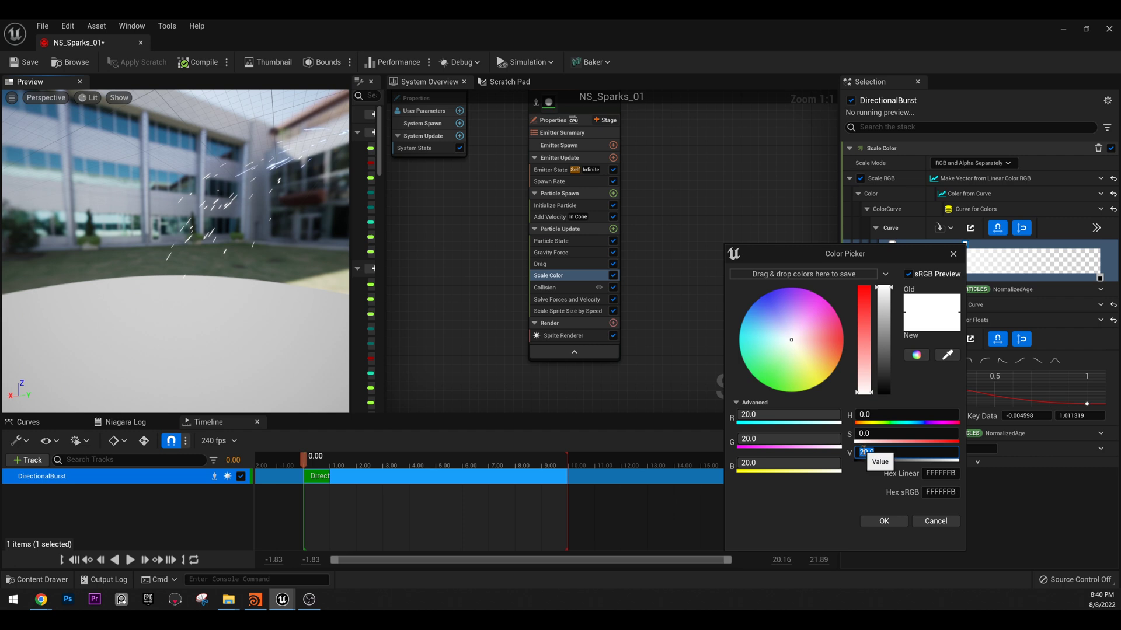
type("3")
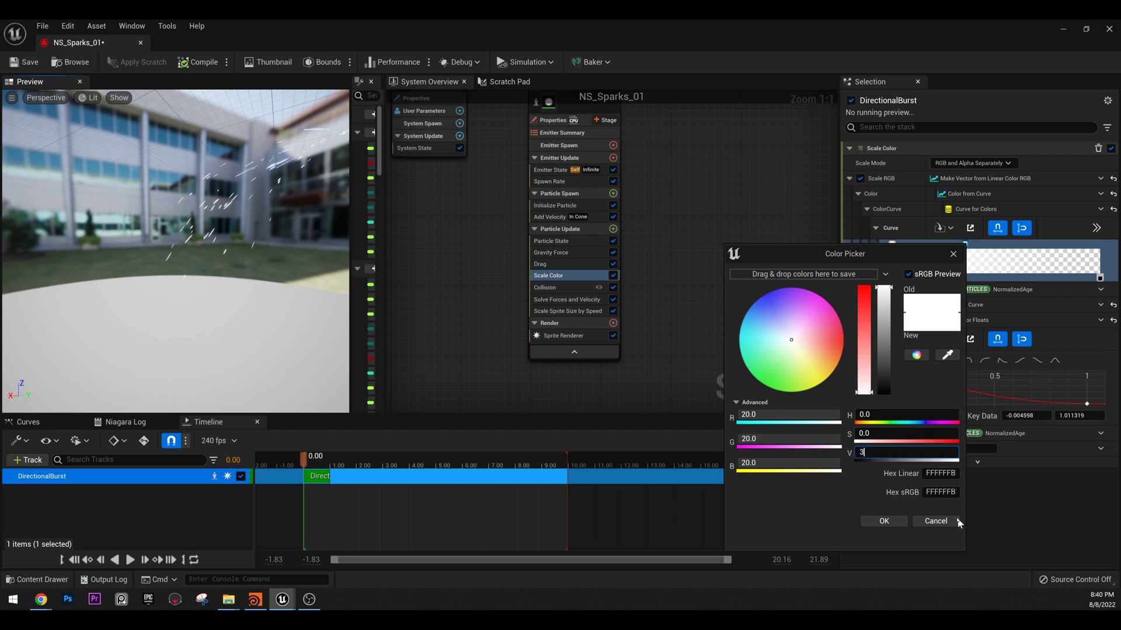
type("0")
left_click(881, 521)
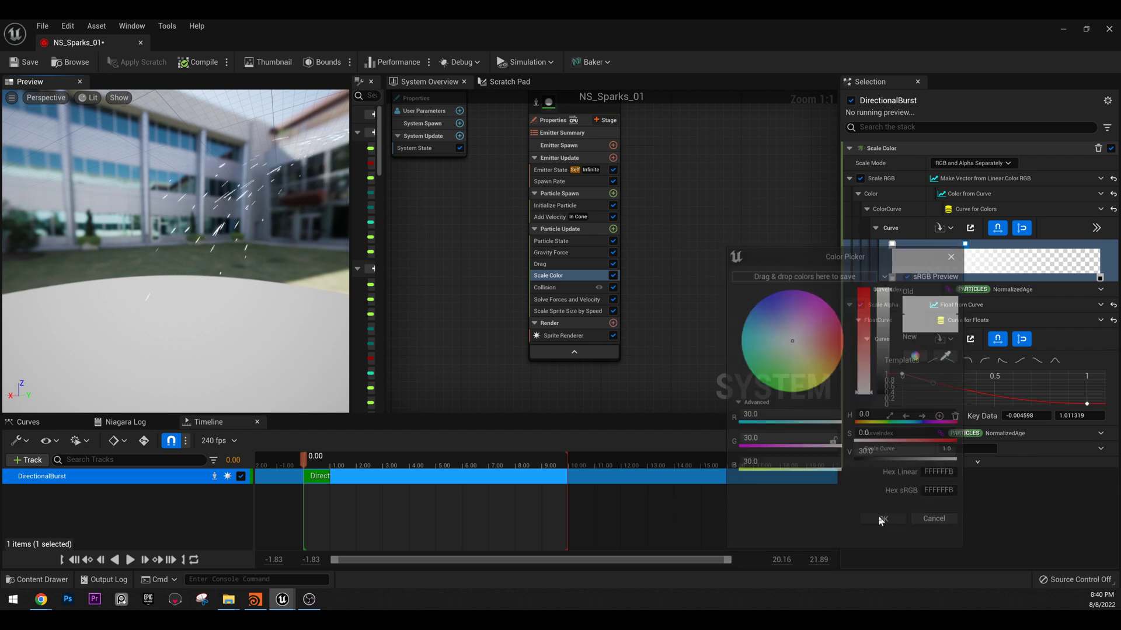
Step: Move the white color key toward the gradient's end, to about 87 percent of its length, and save the system
left_click_drag(965, 244, 1080, 256)
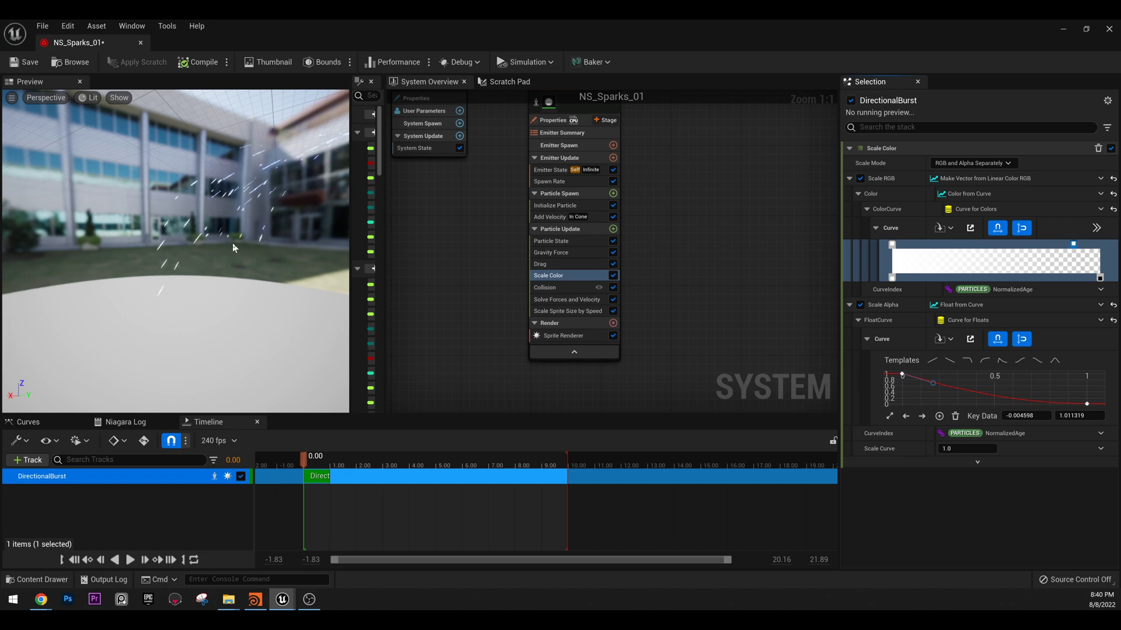
left_click_drag(175, 246, 1, 38)
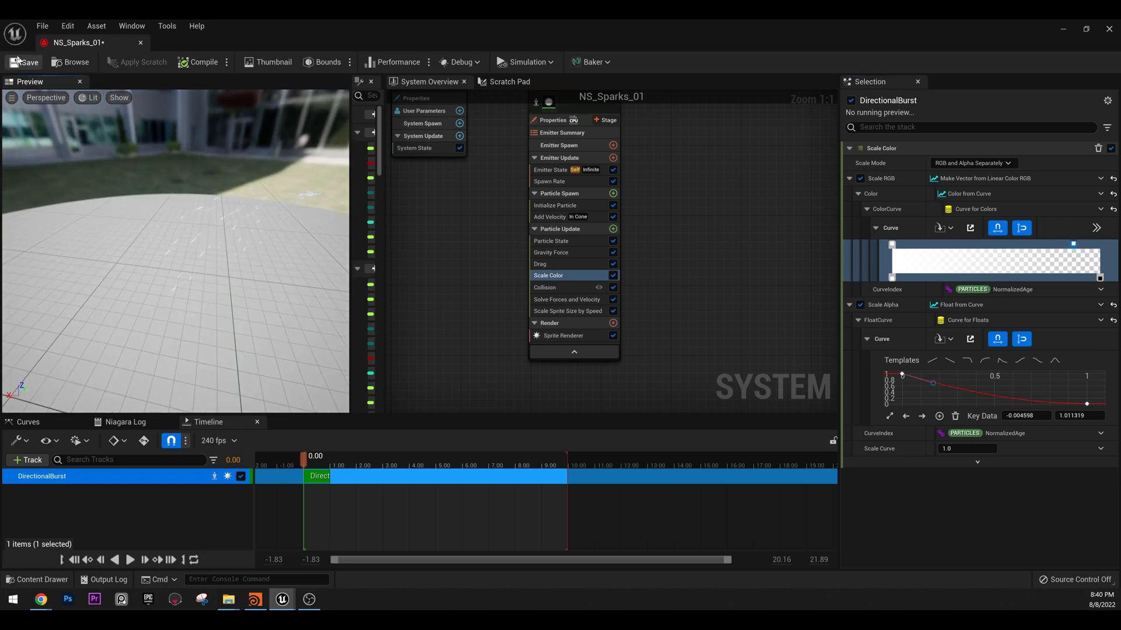
left_click(18, 60)
Step: View the falling sparks in the level, and reopen NS_Sparks_01 to review its Scale Color and Initialize Particle modules
left_click(1062, 32)
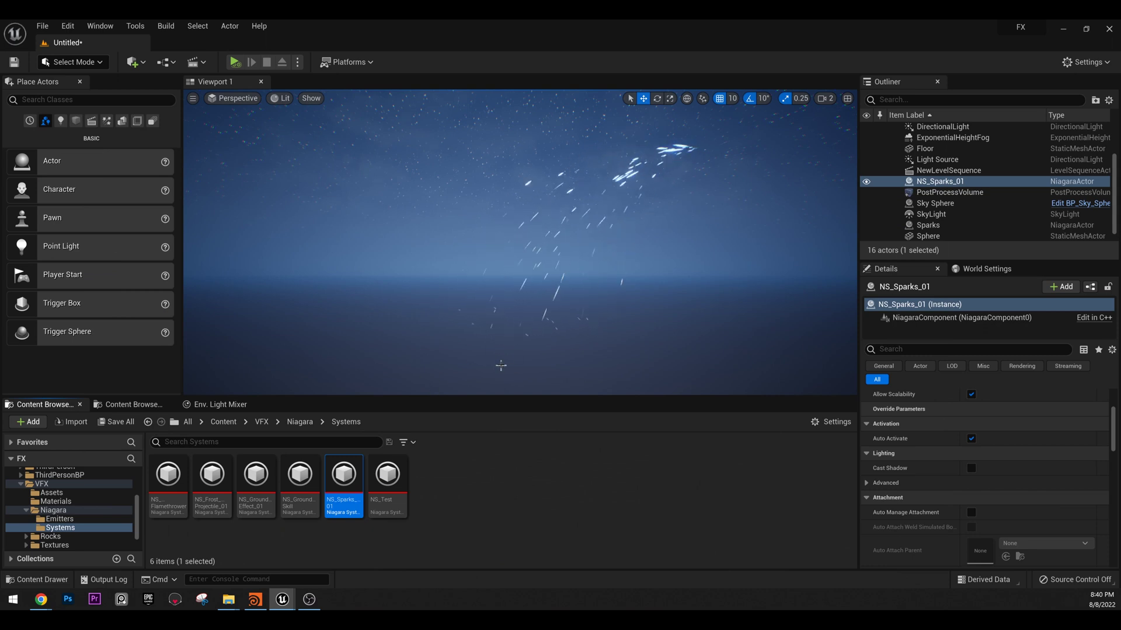
mouse_move(458, 295)
right_mouse_down()
mouse_move(458, 327)
mouse_move(438, 312)
mouse_move(437, 327)
mouse_move(438, 298)
right_mouse_up()
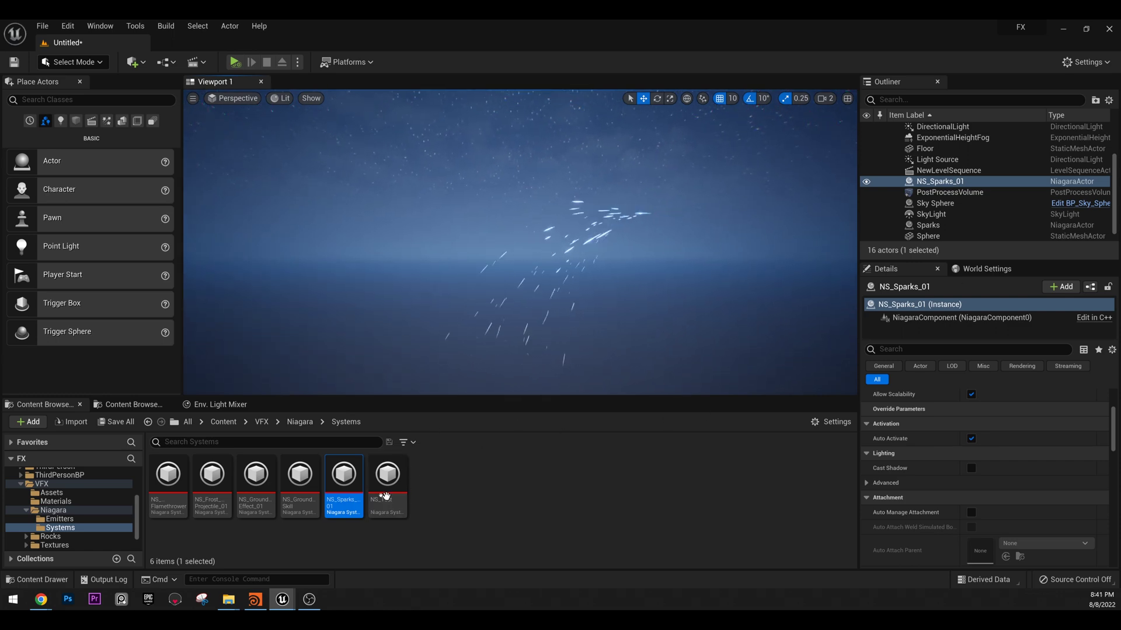
double_click(344, 487)
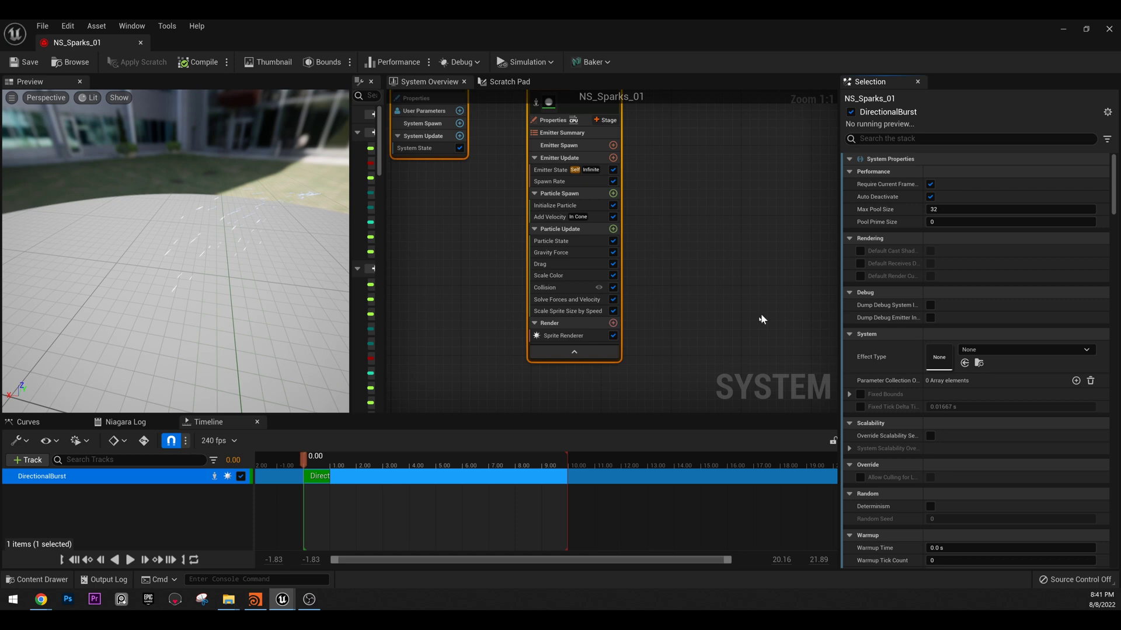
left_click(547, 277)
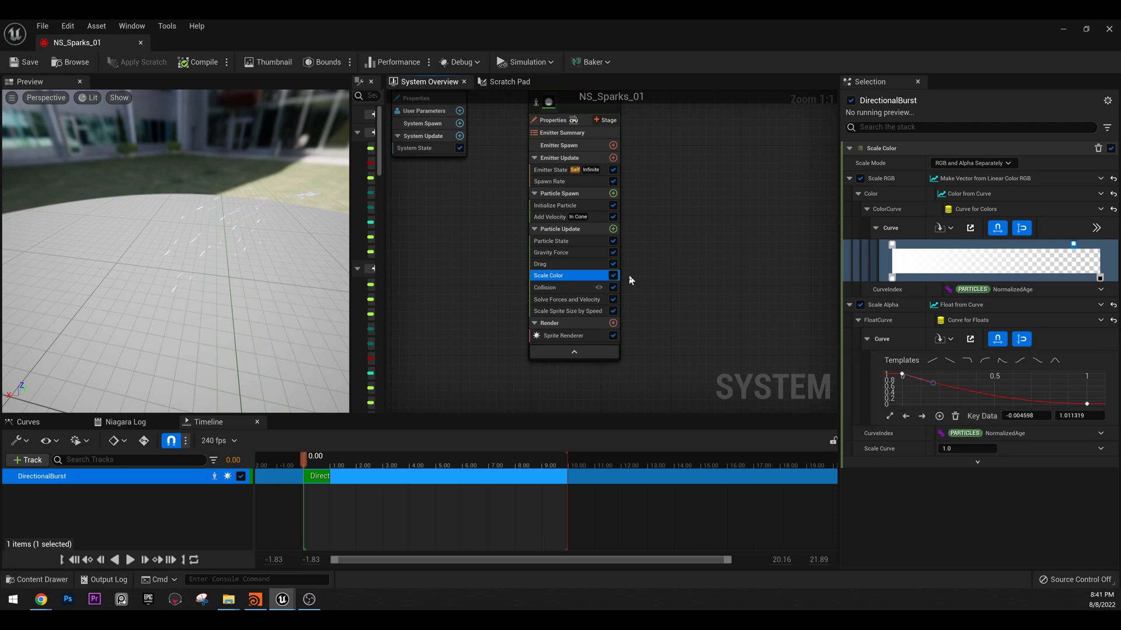
left_click(547, 217)
left_click(547, 206)
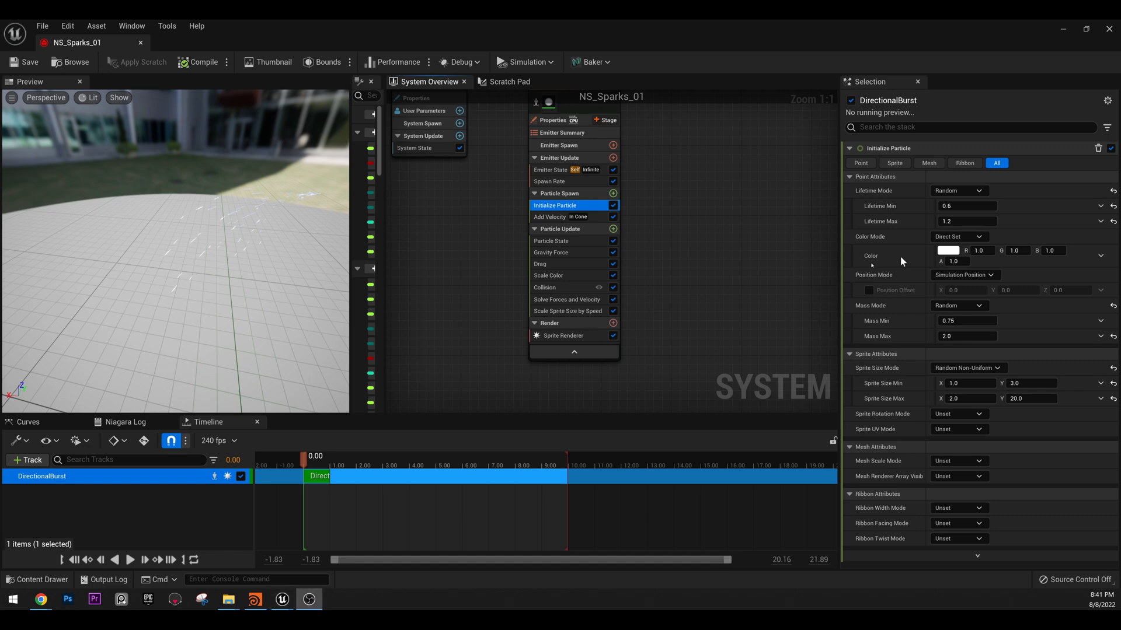
key("super+Down")
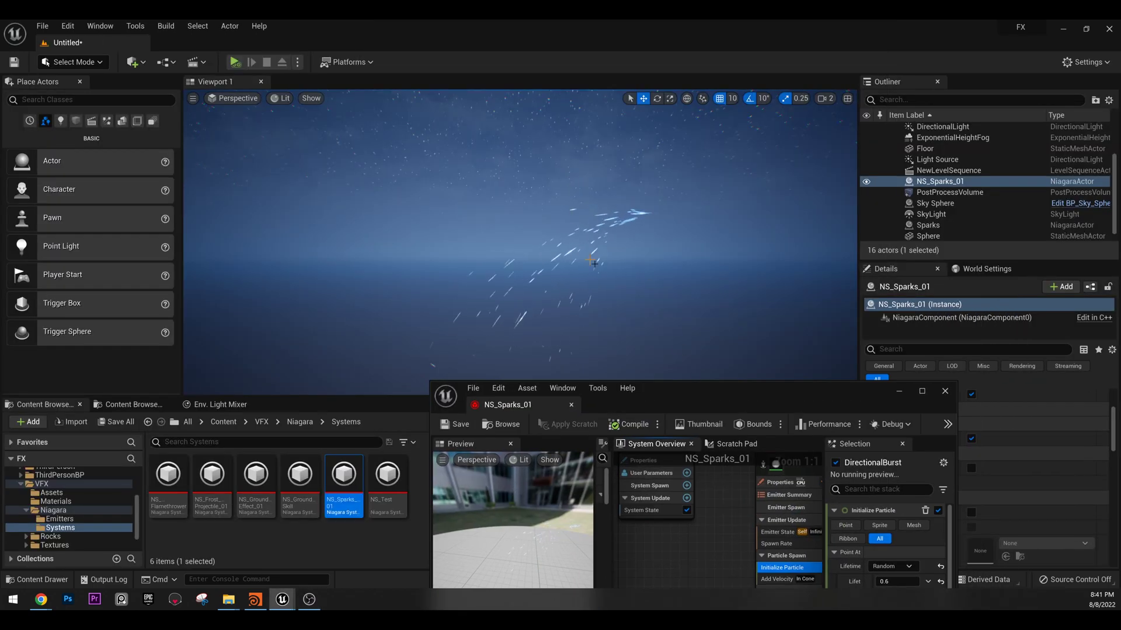
key("super+Up")
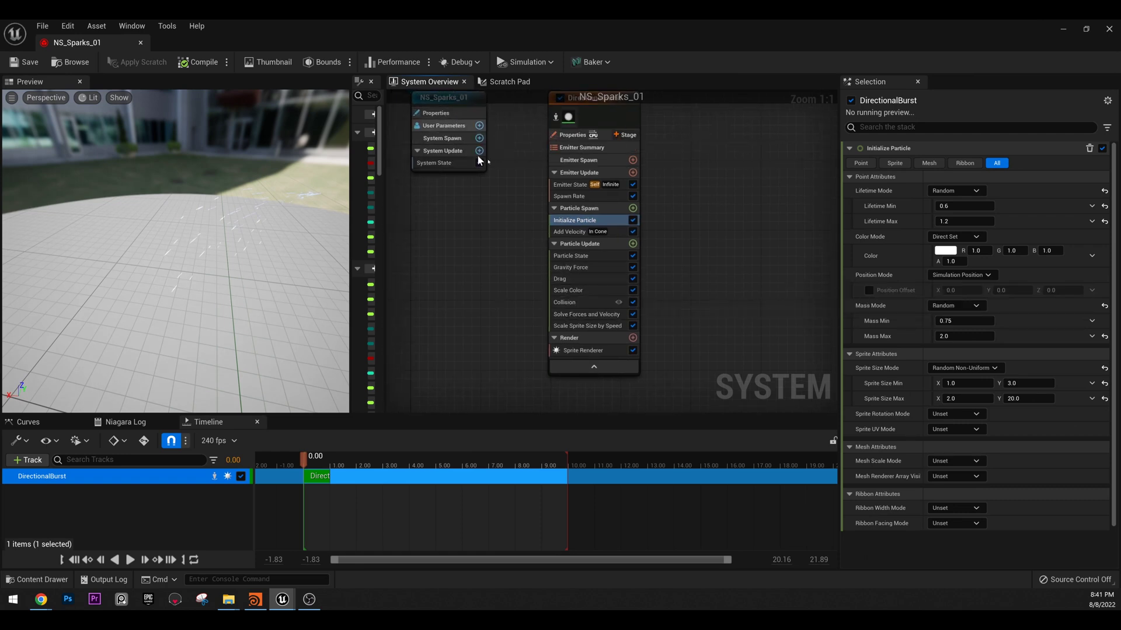
Step: Make the Spawn Rate module's SpawnRate read from a new user parameter, and save the system
left_click(571, 186)
left_click(570, 196)
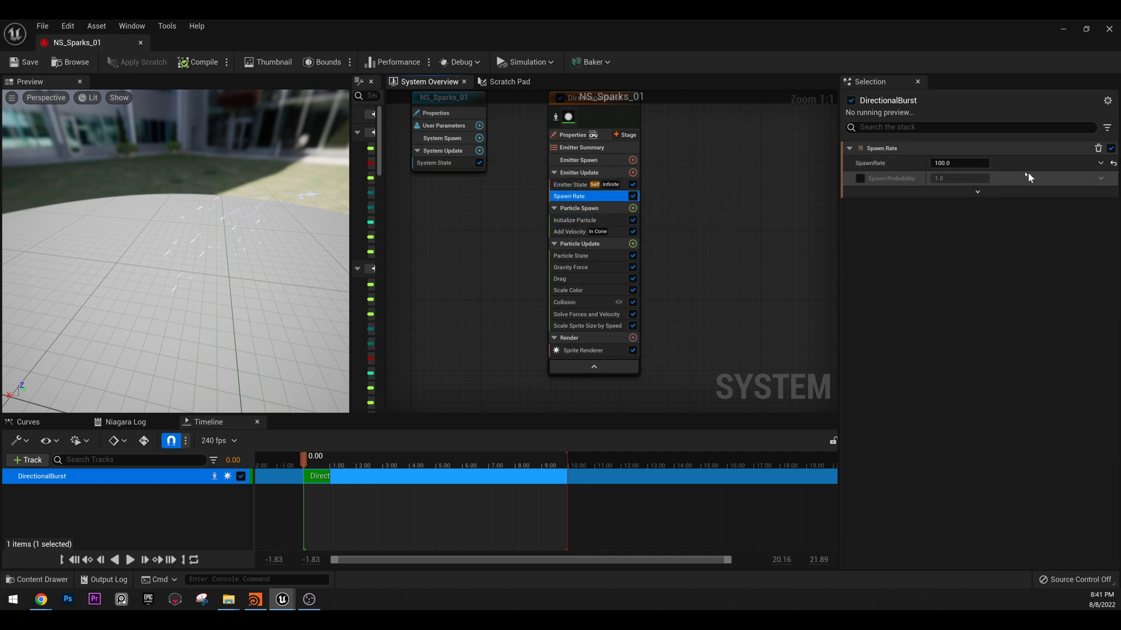
left_click(1101, 163)
type("user")
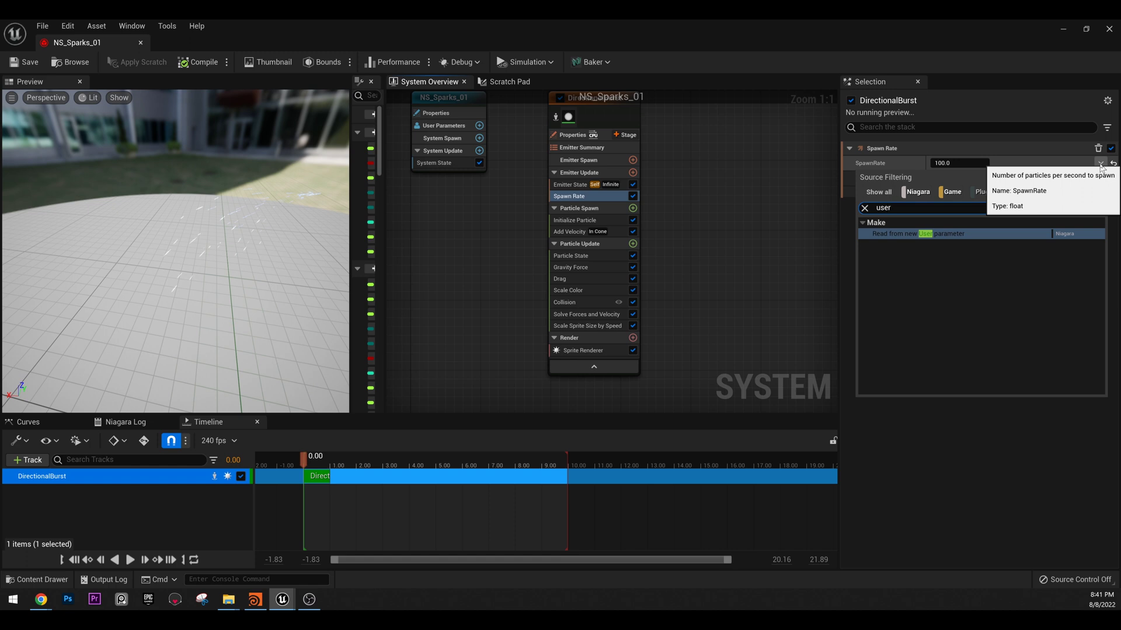
key("Return")
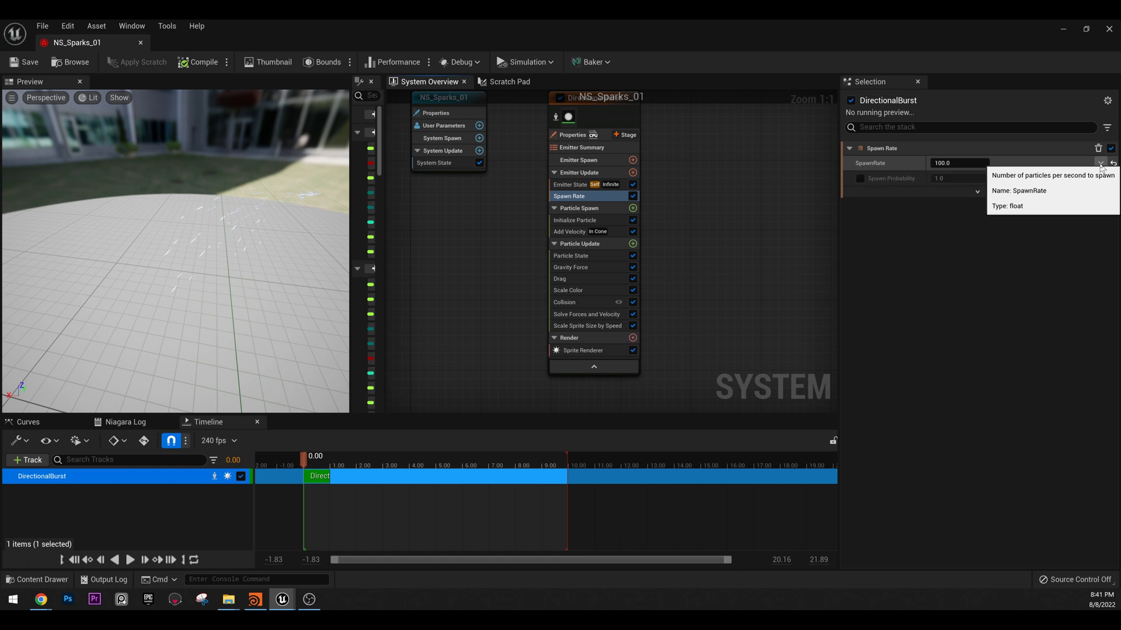
left_click(432, 126)
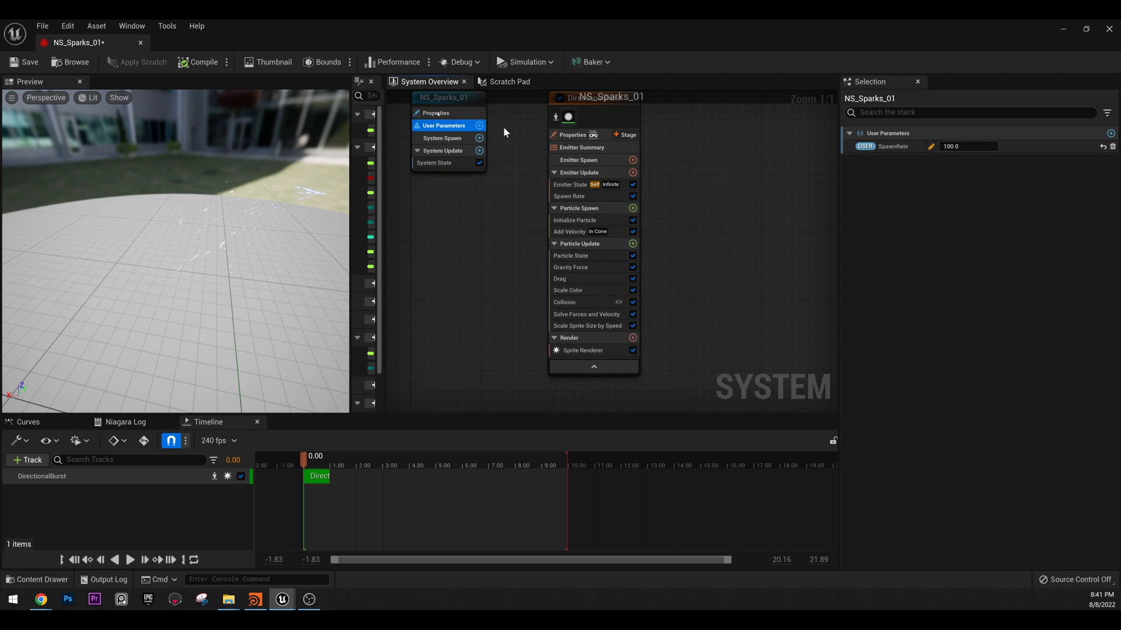
left_click(17, 62)
Step: Duplicate the NS_Sparks_01 actor in the level beside the original, at about X -64130, Y 390, Z 300
left_click(1063, 29)
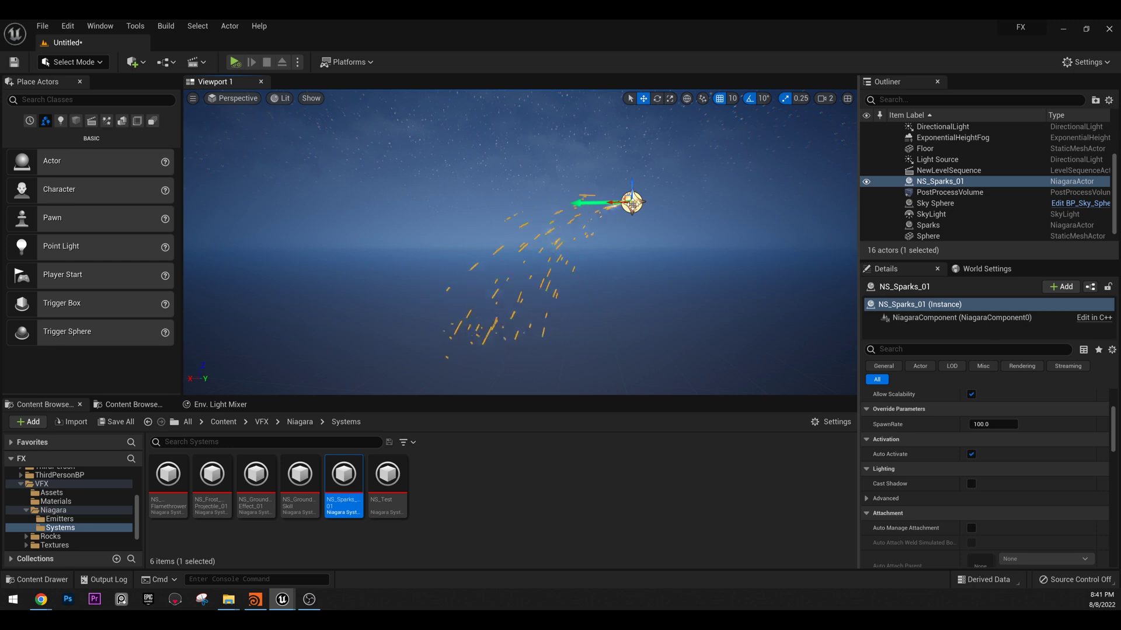
right_click_drag(525, 233, 252, 311)
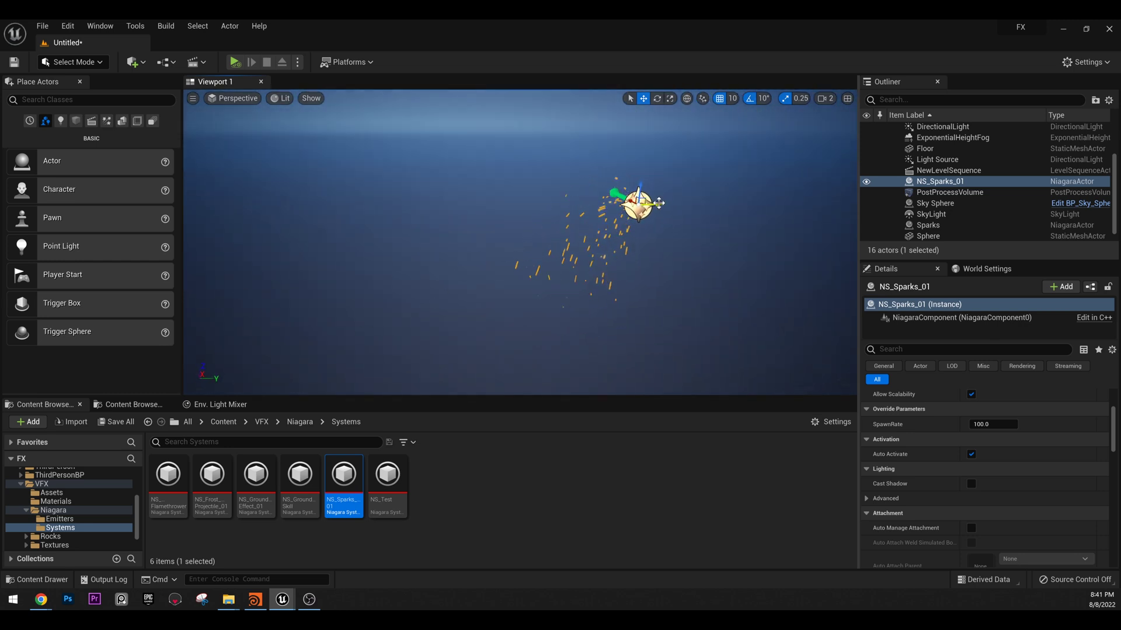
left_click_drag(659, 203, 421, 206, "alt")
right_click_drag(421, 205, 458, 196)
scroll(1030, 394, "up", 3)
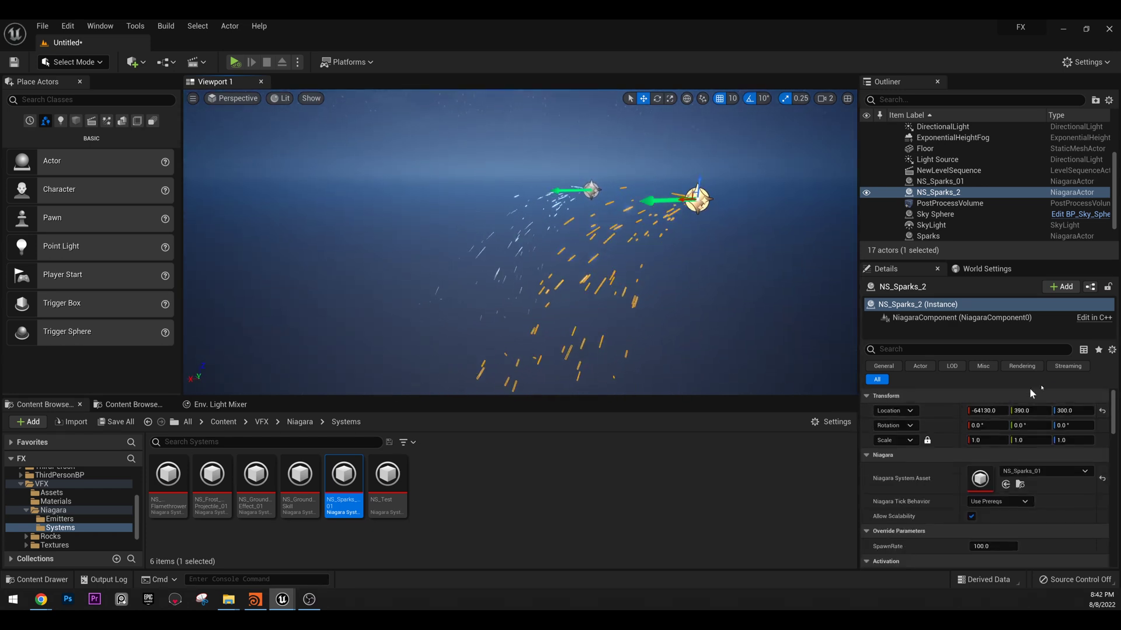
Step: Override SpawnRate with 10 on the duplicated sparks actor NS_Sparks_2 and switch the viewport to game view
scroll(993, 435, "down", 3)
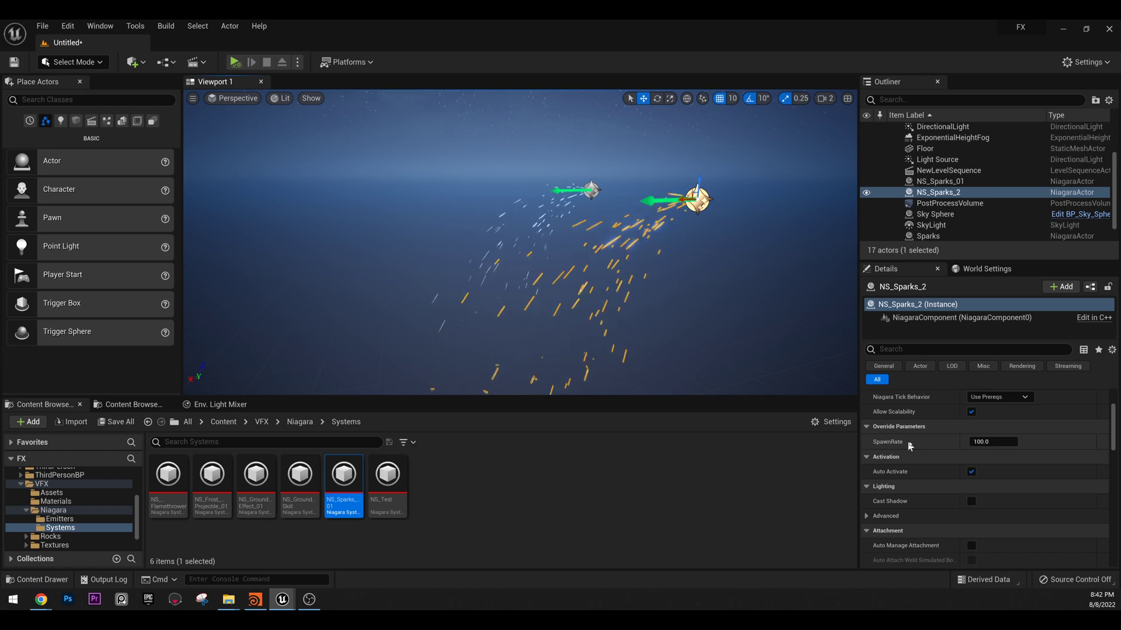
left_click(1001, 441)
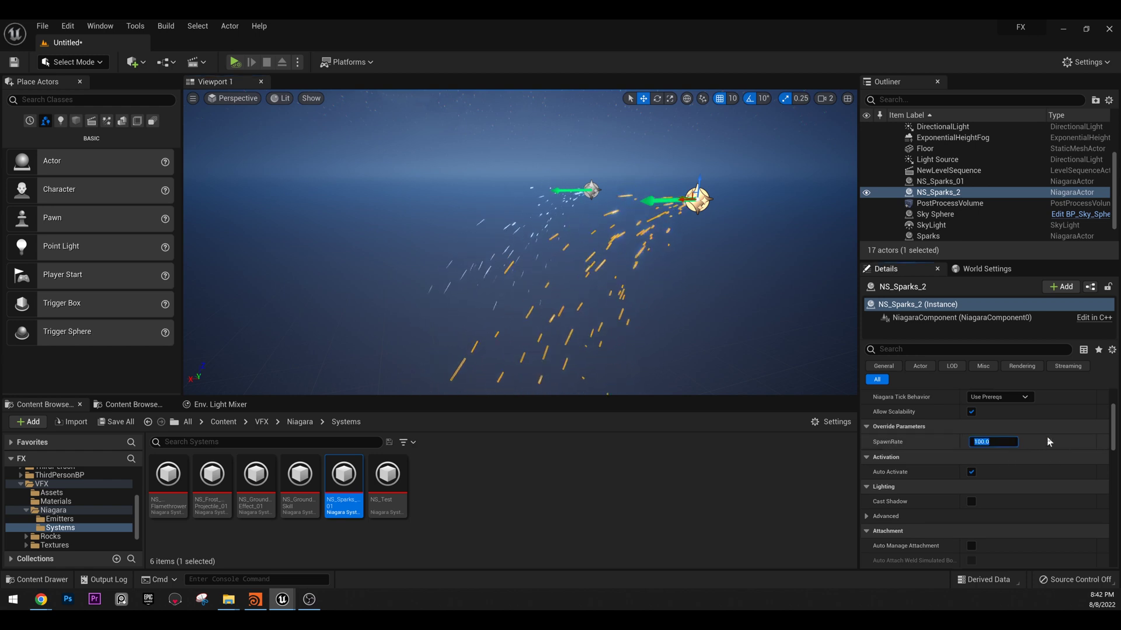
type("10")
key("Return")
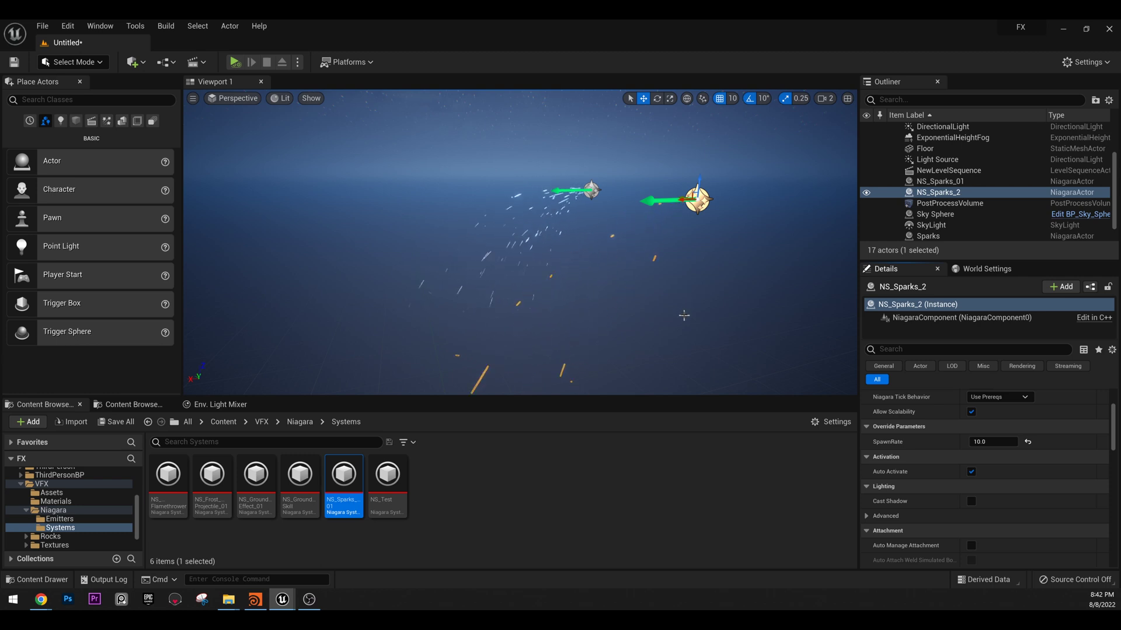
middle_click_drag(689, 257, 714, 261)
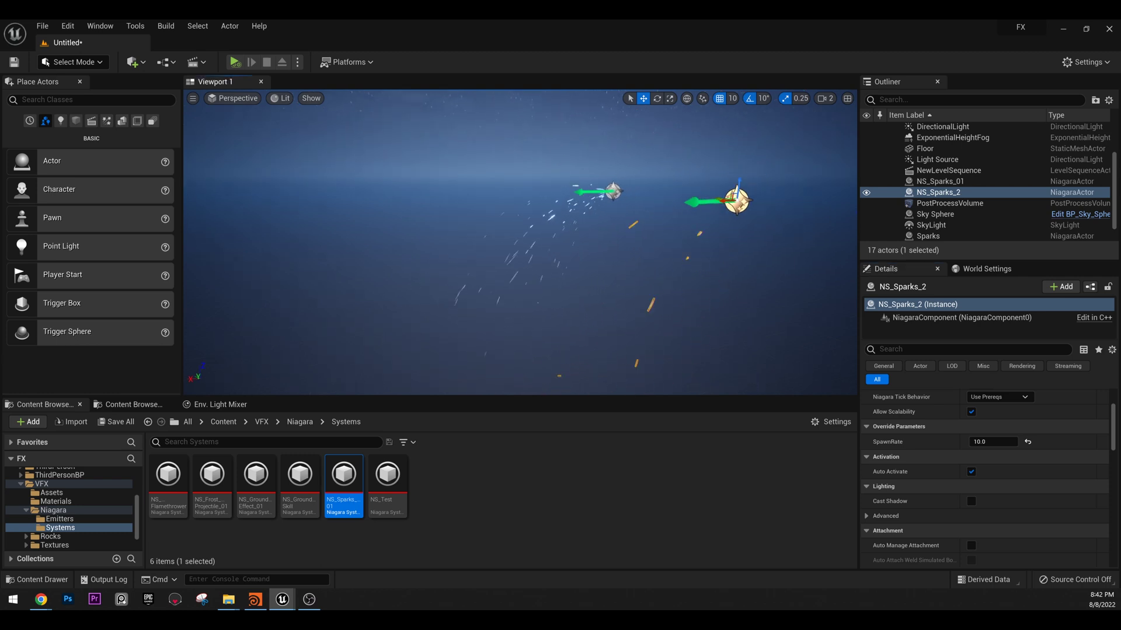
key("g")
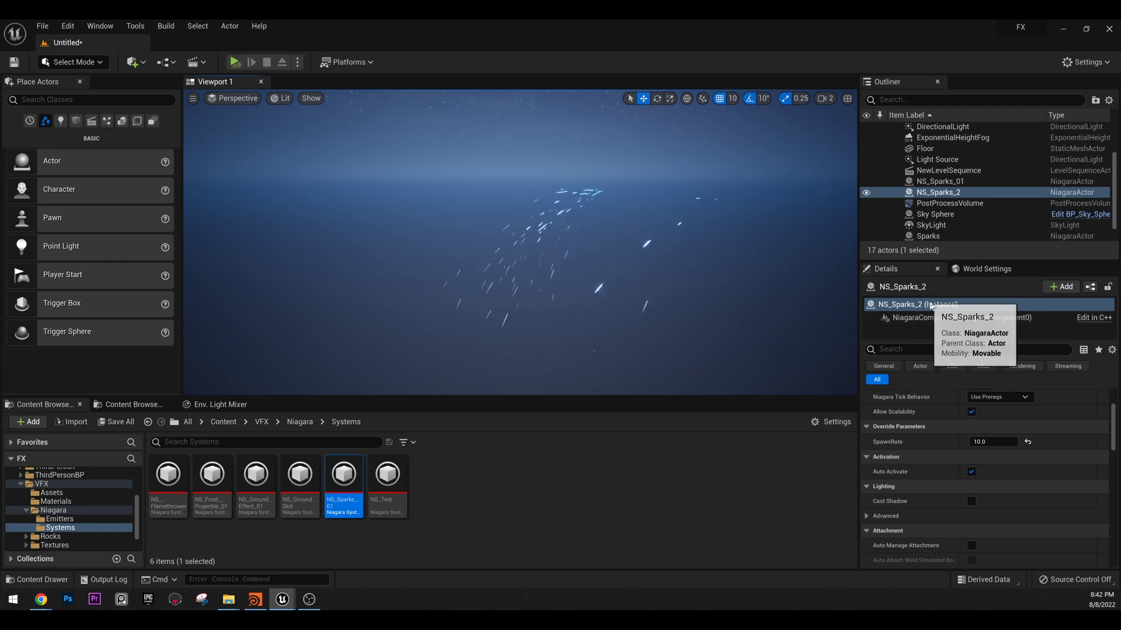
Step: In NS_Sparks_01, make the Gravity Force module's Gravity read from a new user parameter, and save the system
double_click(344, 482)
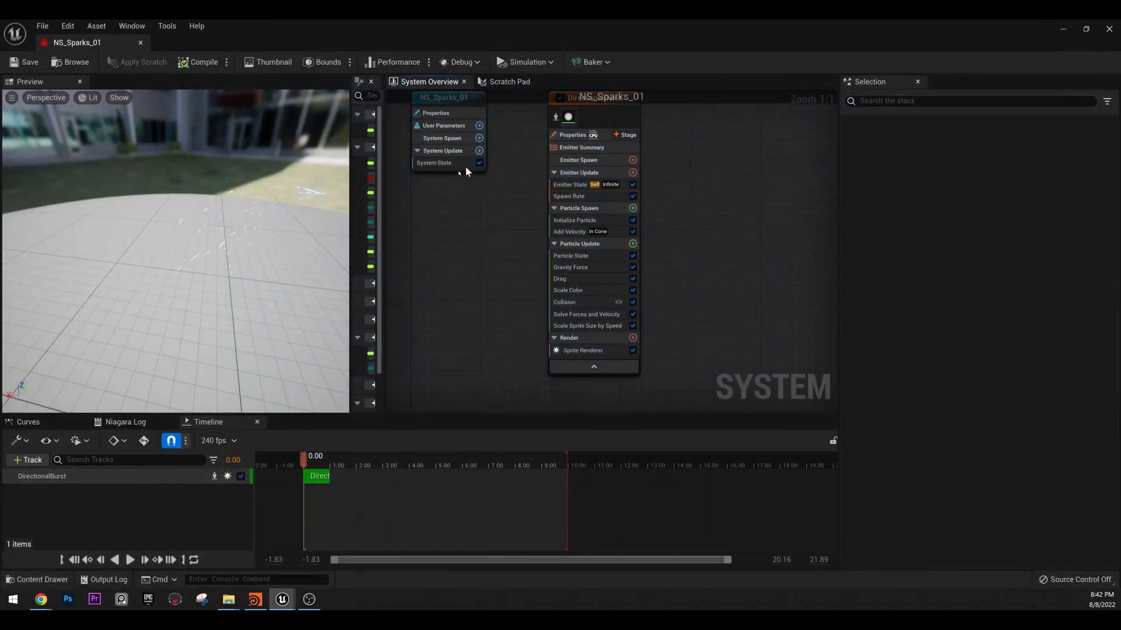
left_click(604, 196)
left_click(435, 127)
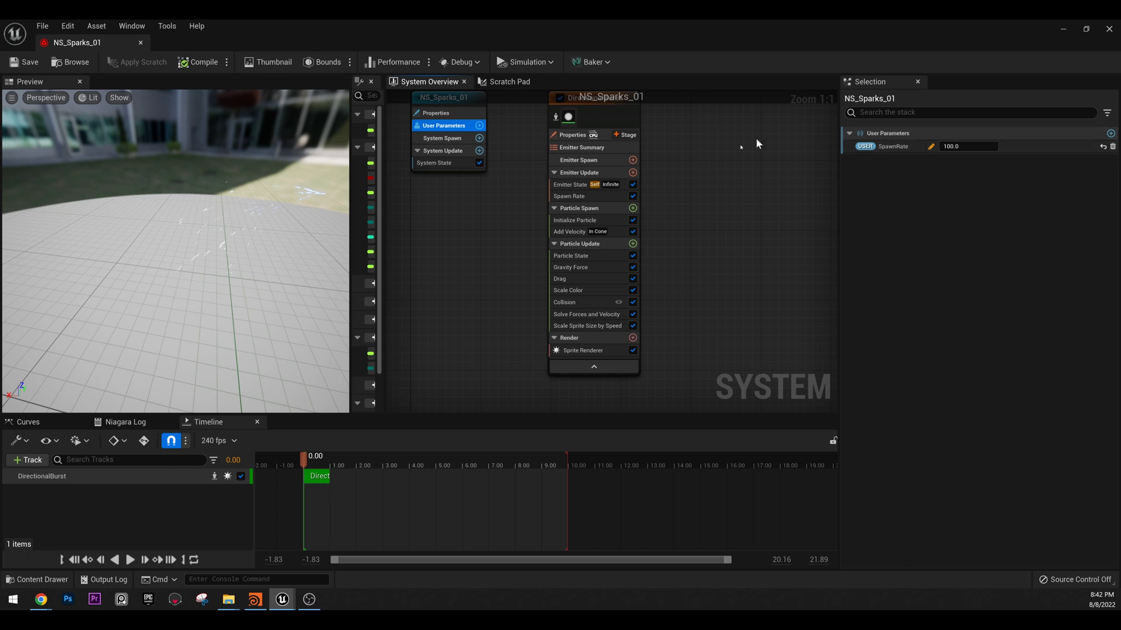
left_click(576, 267)
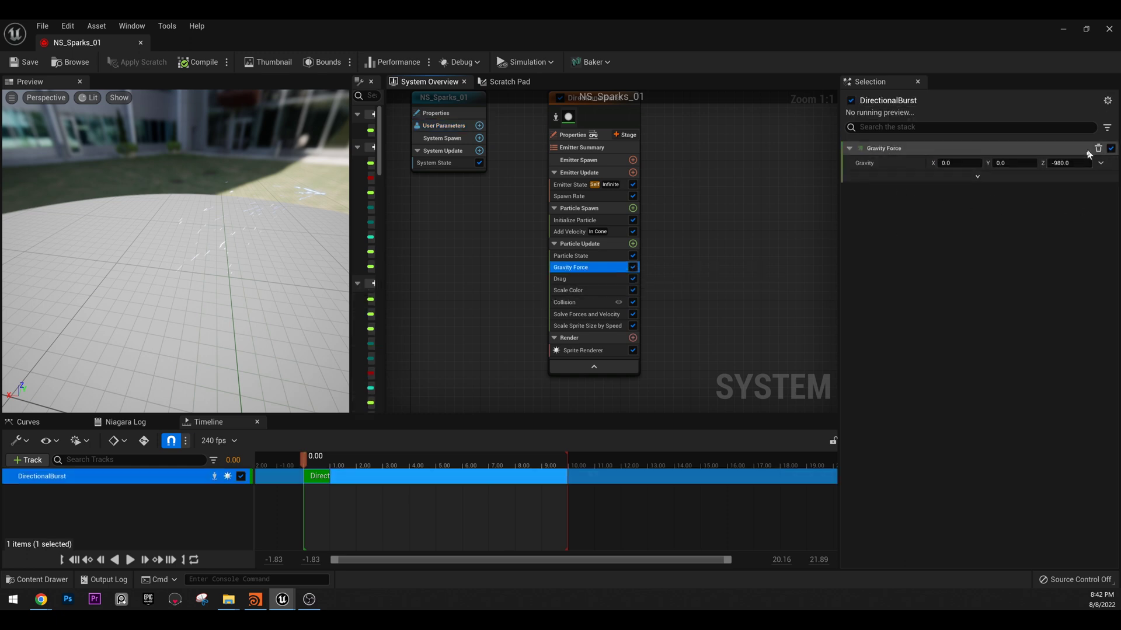
left_click(1105, 164)
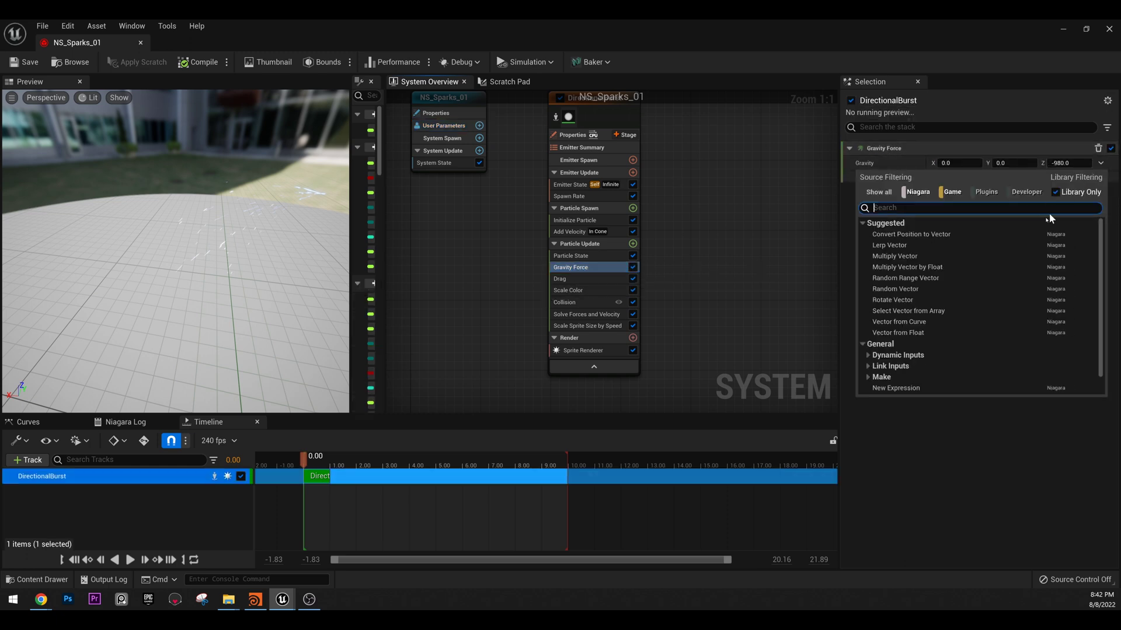
type("gravity")
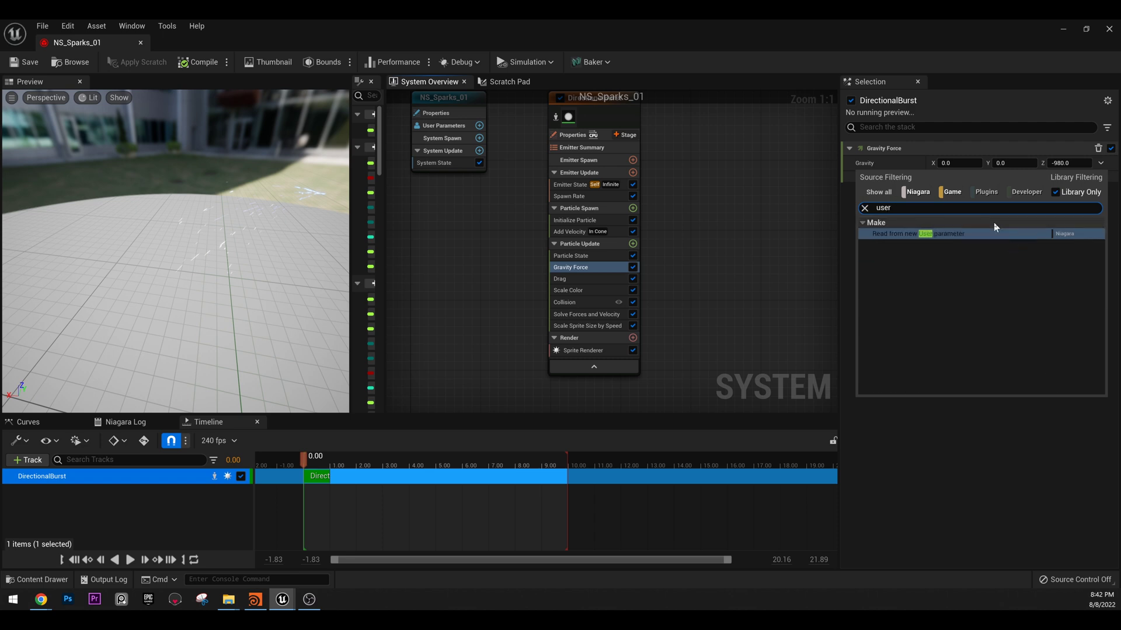
left_click(986, 233)
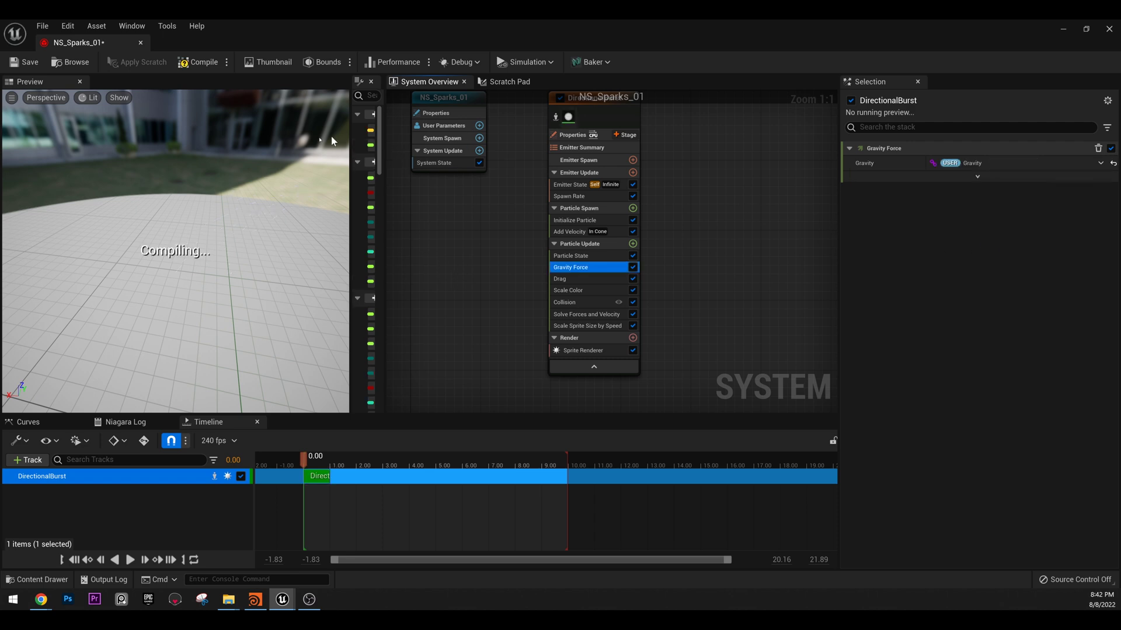
left_click(29, 62)
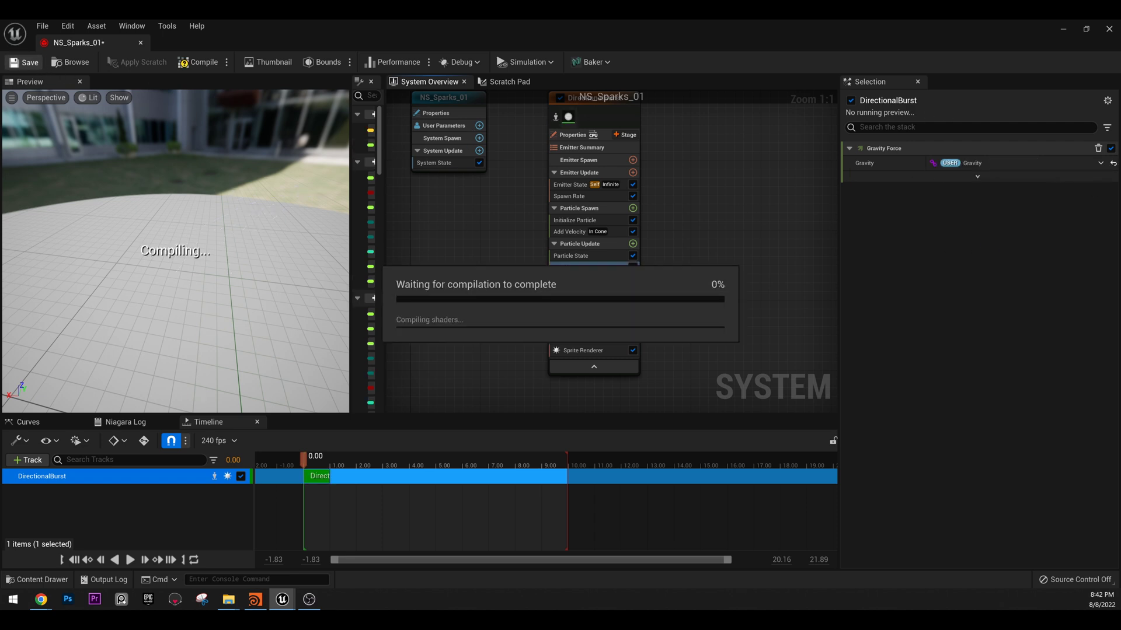
Step: Back in the level, override the Z component of Gravity with 0 on the NS_Sparks_2 actor
left_click(1063, 29)
left_click(1060, 459)
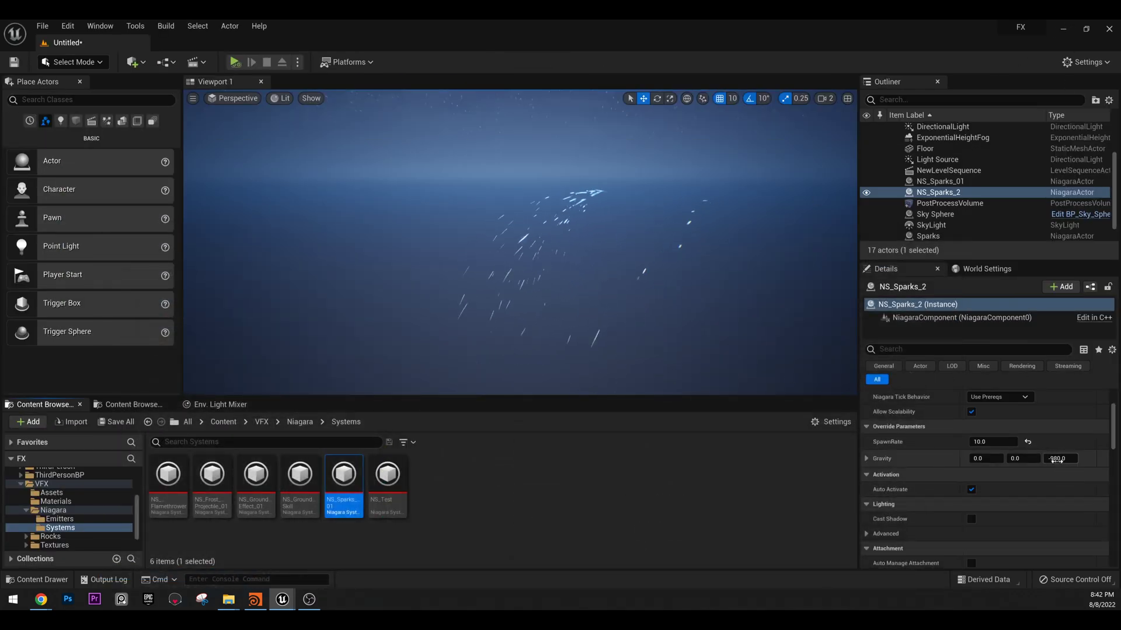
type("0")
key("Return")
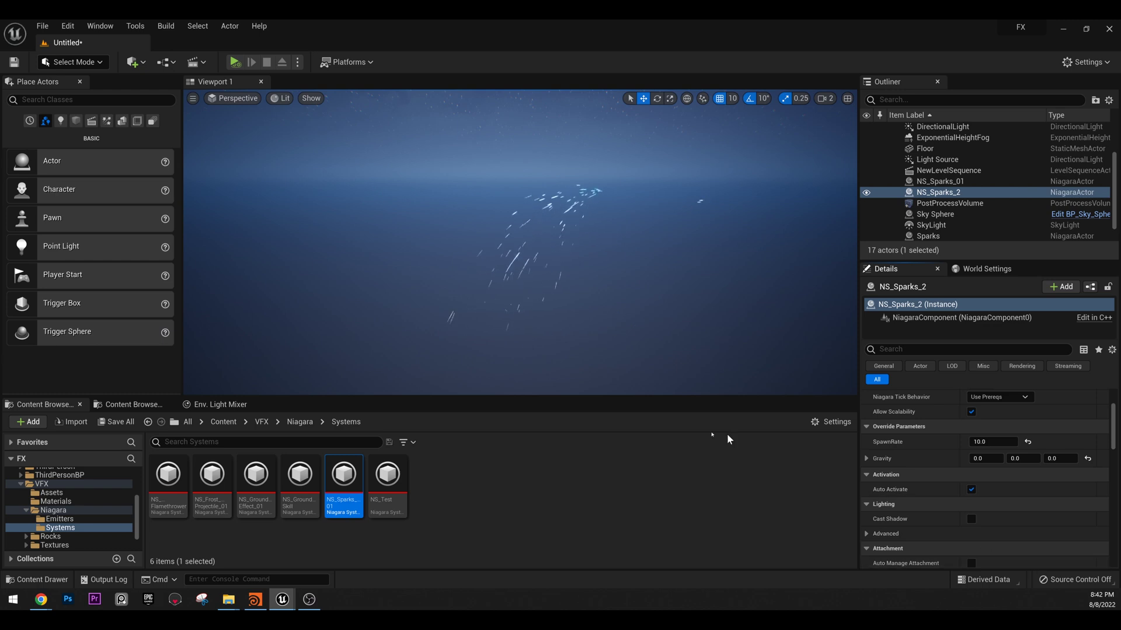